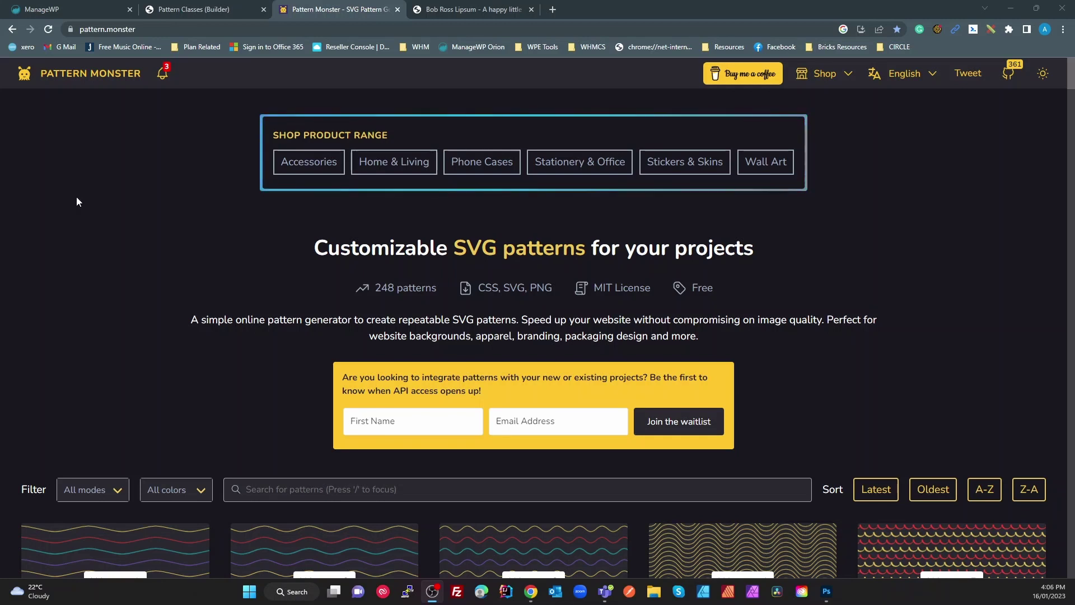
scroll(177, 248, "down", 8)
scroll(177, 248, "up", 8)
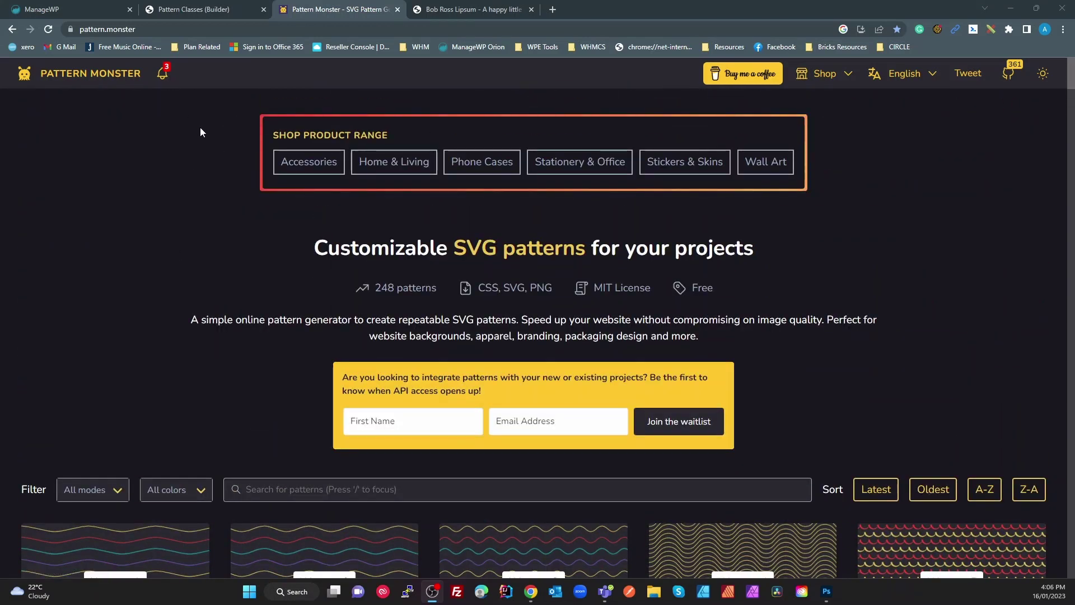
Switch to the Pattern Classes page in the Bricks builder, add a section, and place a Rich Text element inside its container
left_click(207, 9)
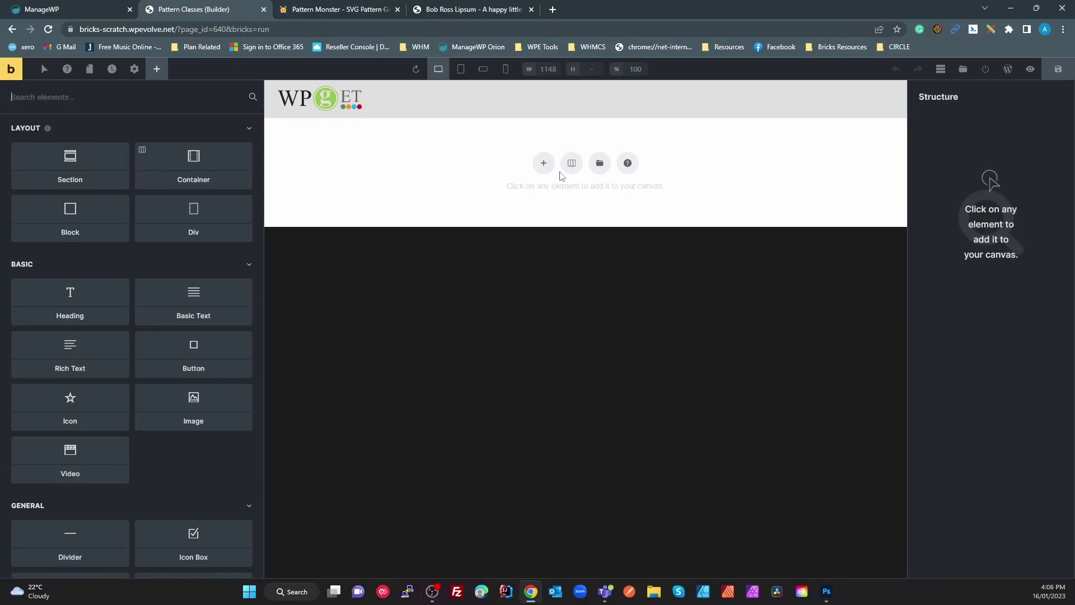
left_click(543, 163)
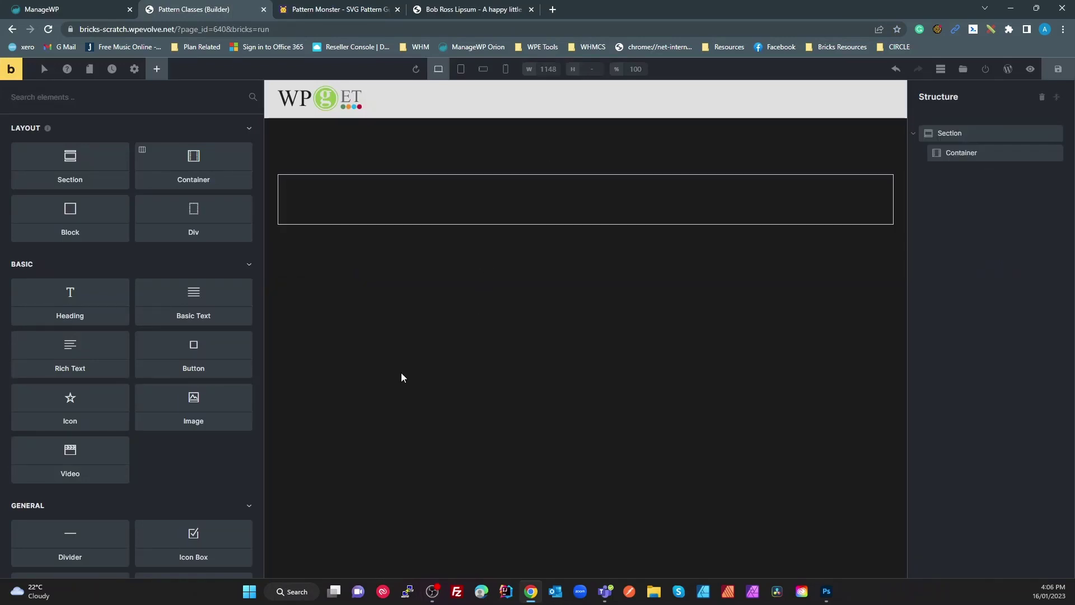
left_click(367, 211)
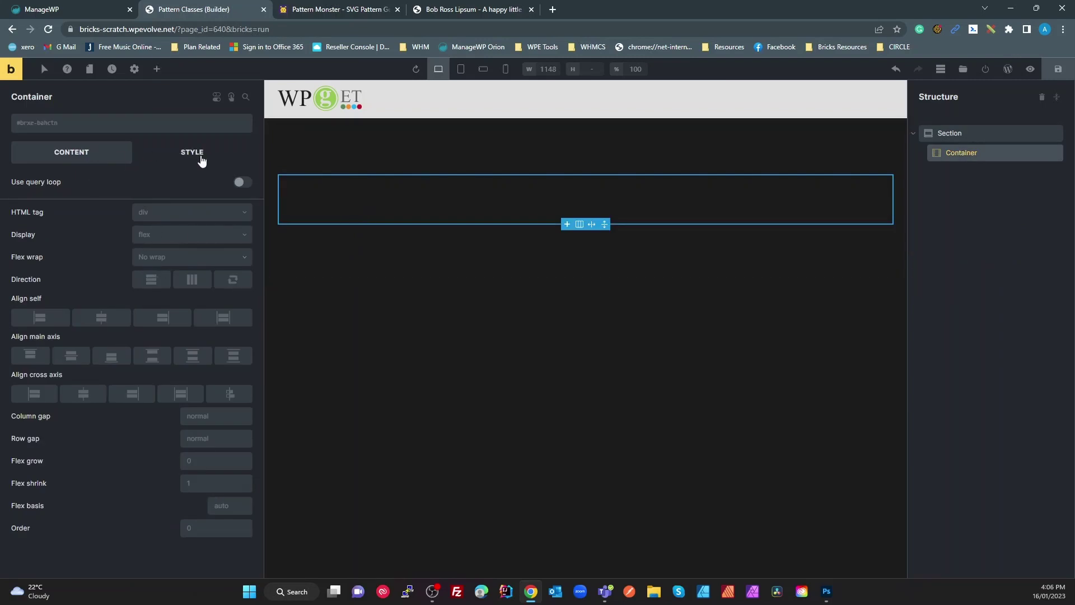
left_click(157, 69)
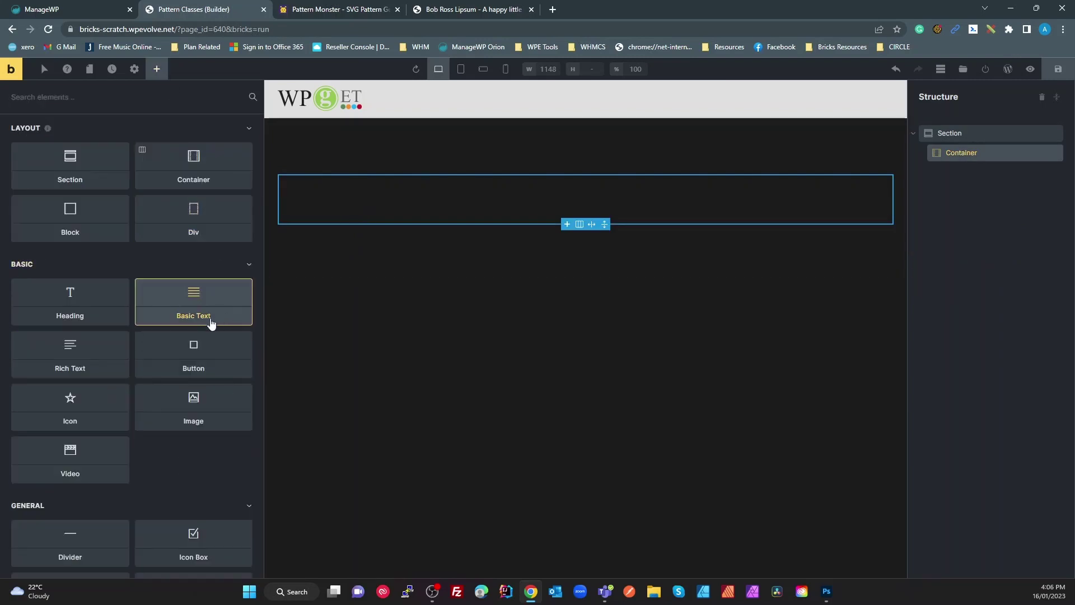
left_click_drag(91, 367, 336, 191)
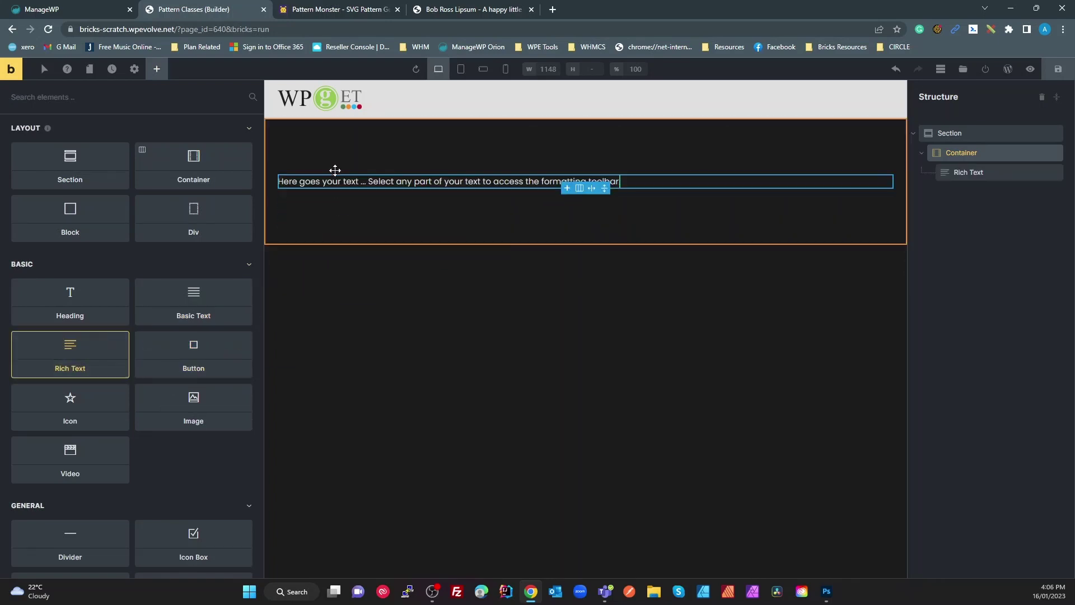
Switch to the Bob Ross Lipsum page and copy the generated text from its start through "Exercising the imagination," in the second paragraph
left_click(464, 9)
left_click_drag(434, 209, 802, 303)
key("ctrl+c")
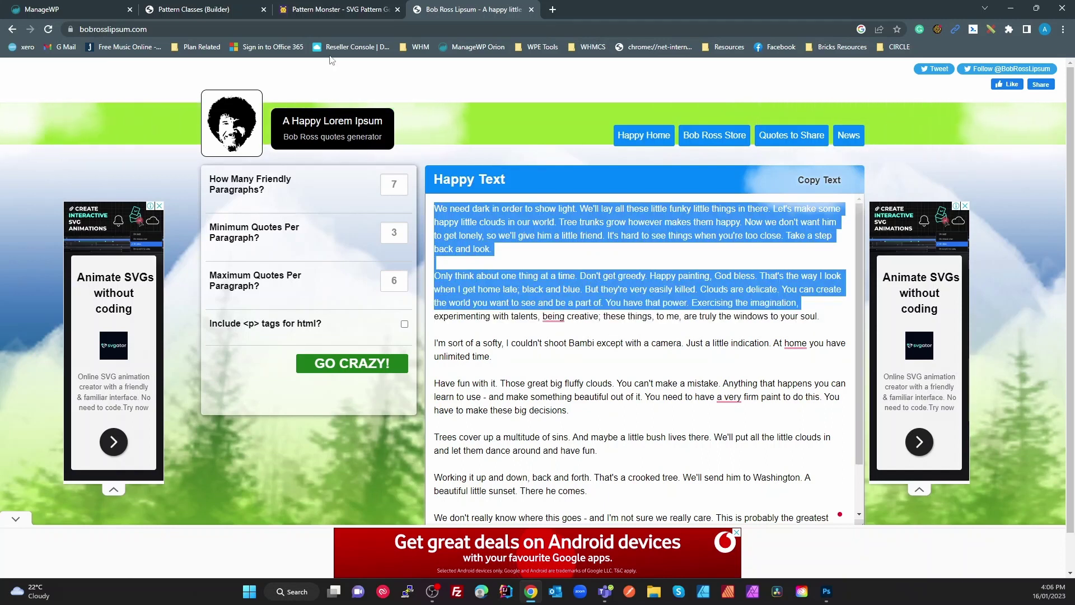
Return to the Bricks builder and replace the Rich Text element's placeholder with the copied Bob Ross paragraphs
key("ctrl+2")
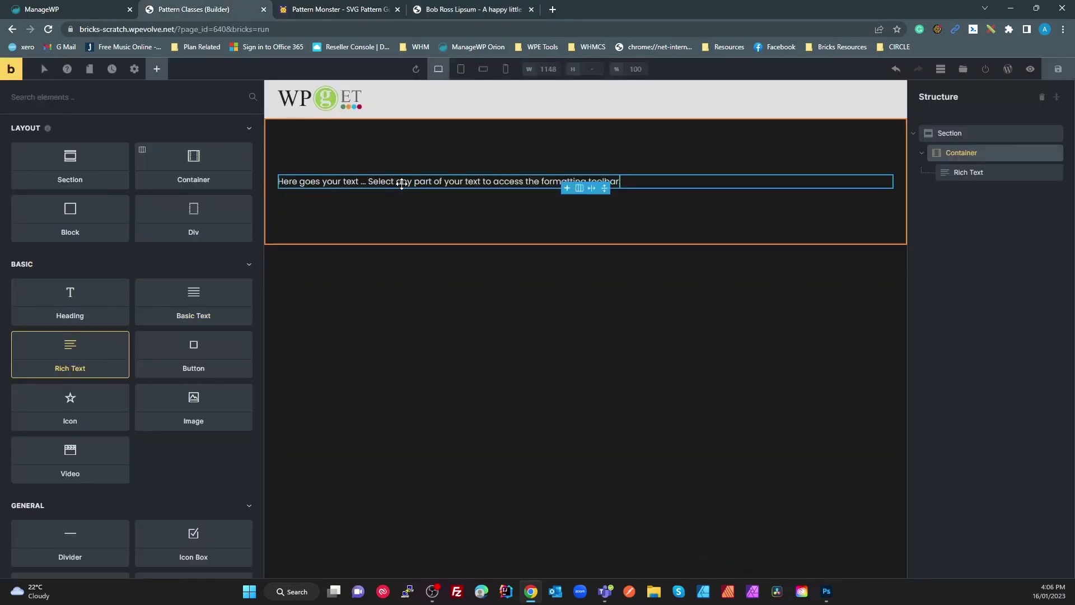
left_click(970, 176)
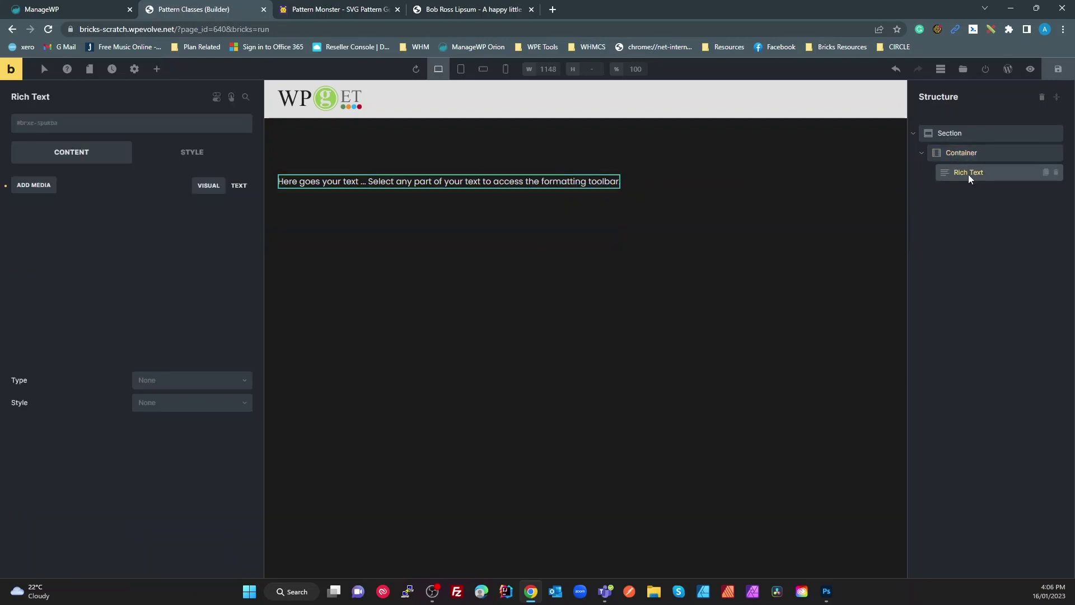
left_click(166, 266)
key("ctrl+a")
key("ctrl+v")
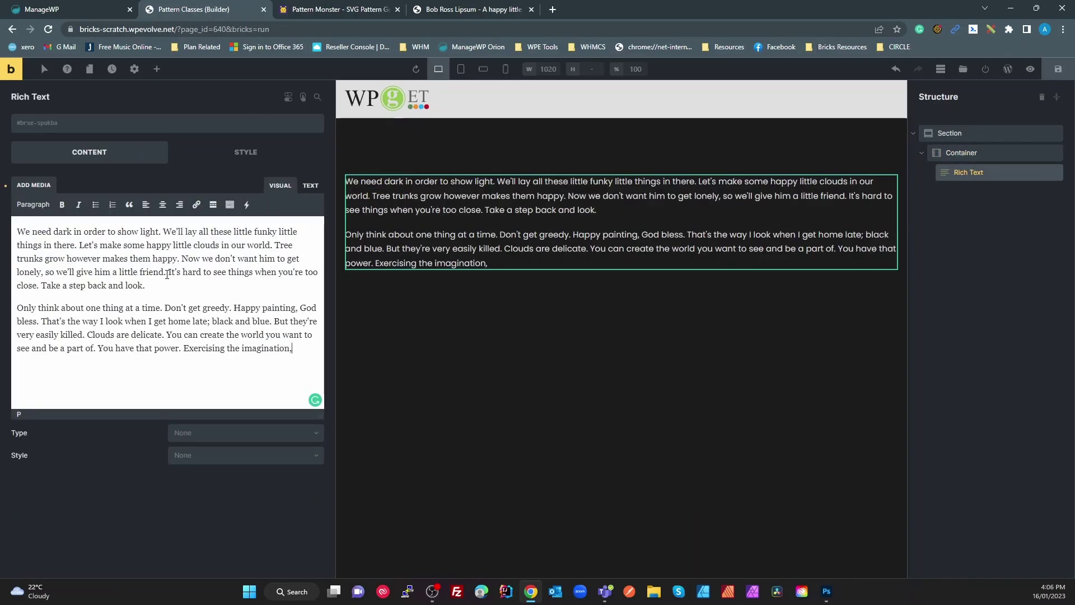
Split "We need dark in order to show light." onto its own line in the rich text and format it as Heading 2
left_click(119, 258)
left_click(164, 231)
key("Return")
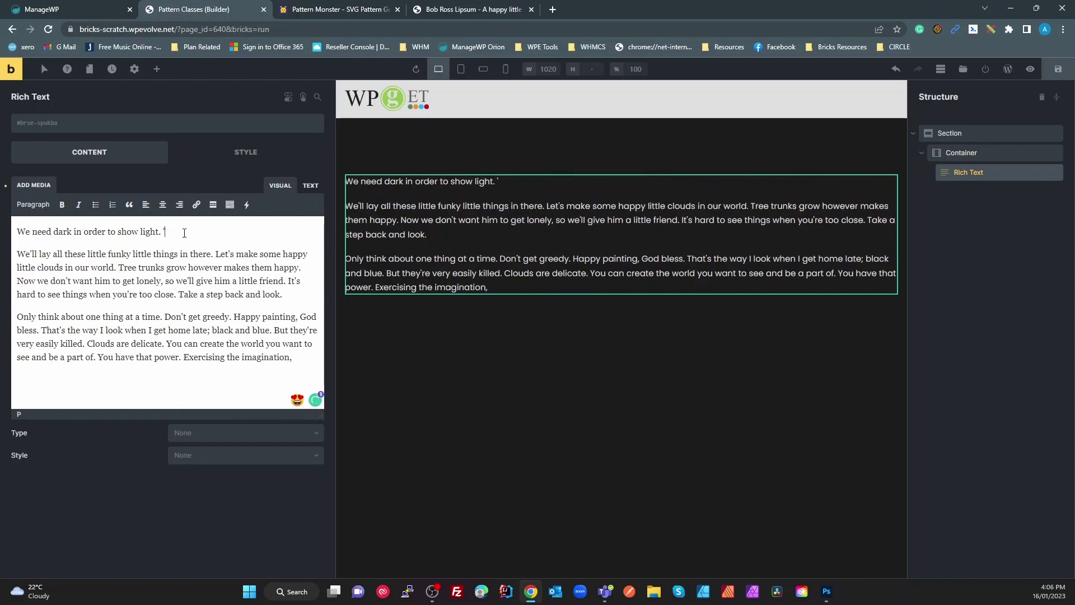
triple_click(165, 232)
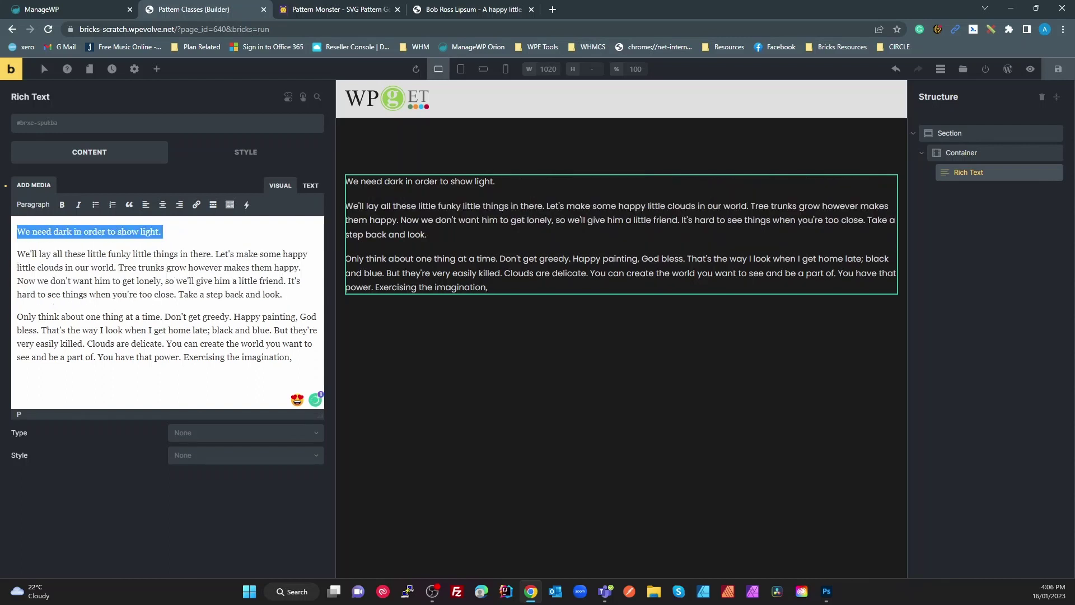
left_click(49, 205)
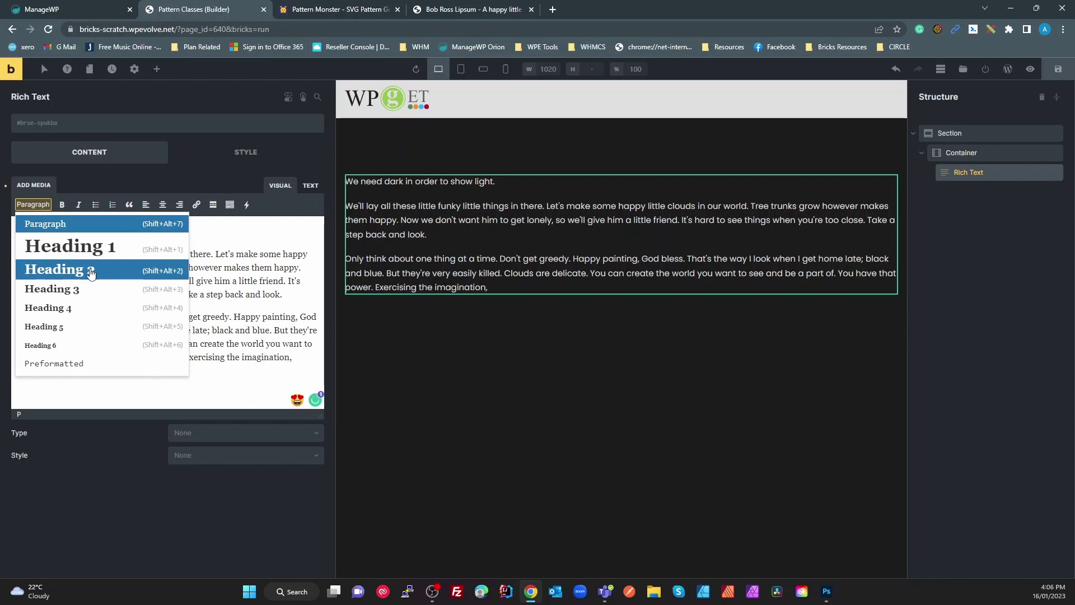
left_click(51, 269)
left_click(557, 437)
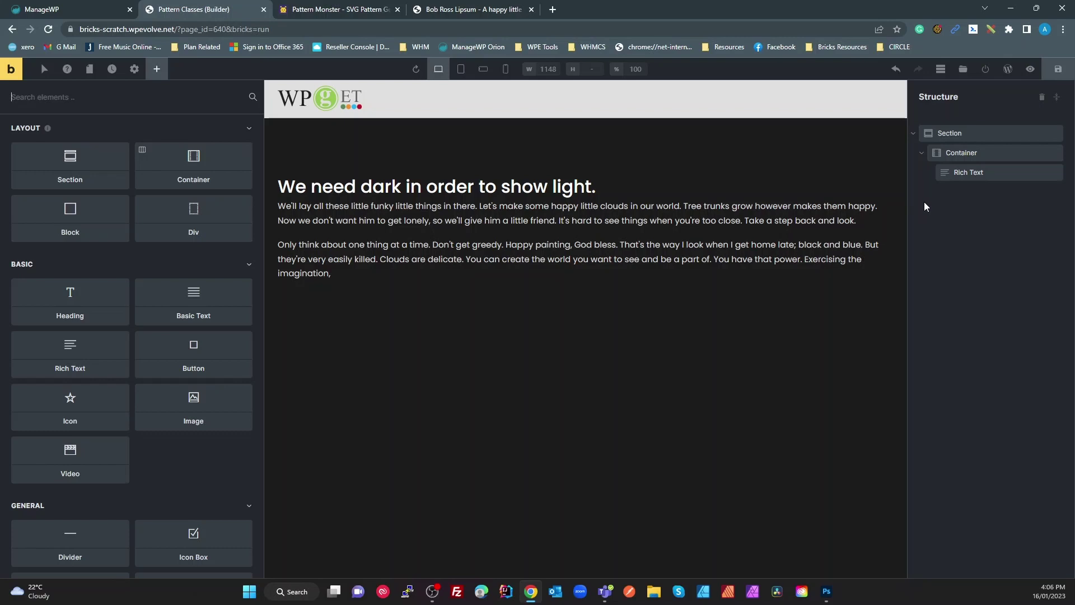
Select the section and begin a new CSS class name for it with the prefix "b-bg-pattern--"
left_click(947, 153)
left_click(948, 137)
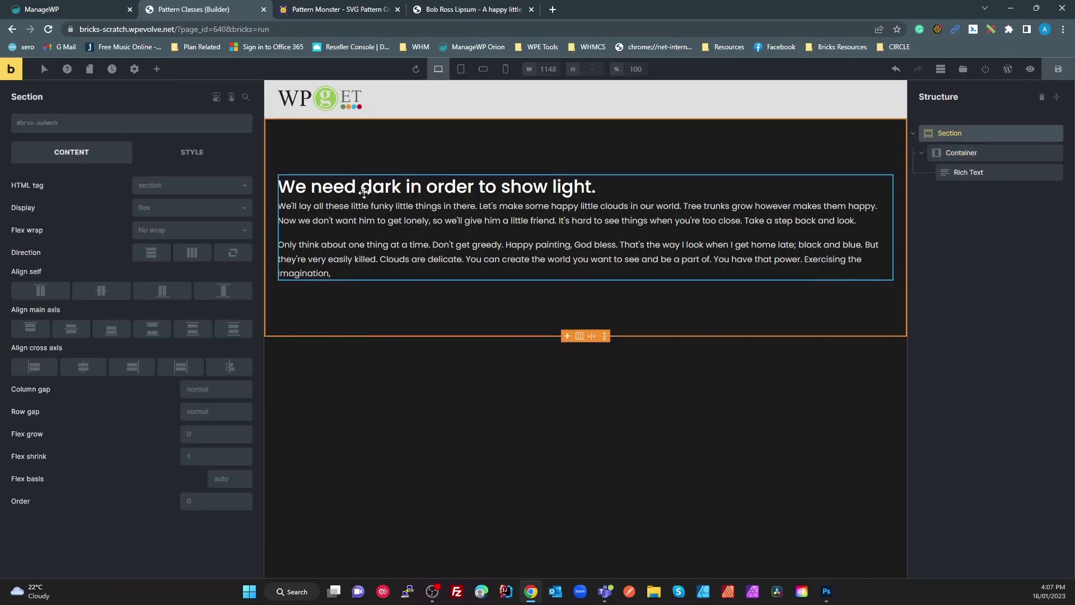
left_click(64, 126)
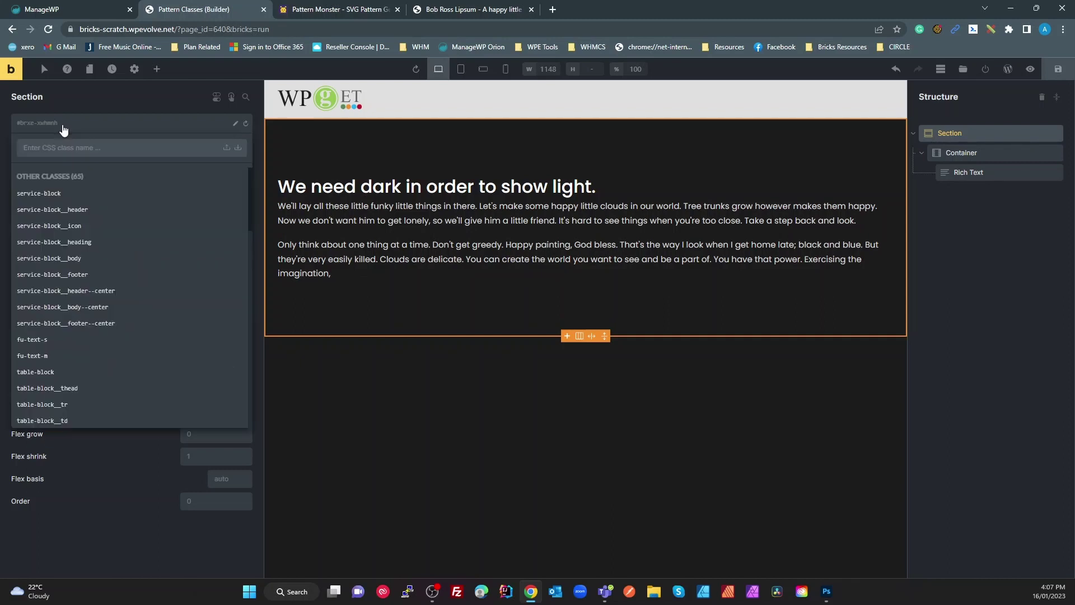
type("b-")
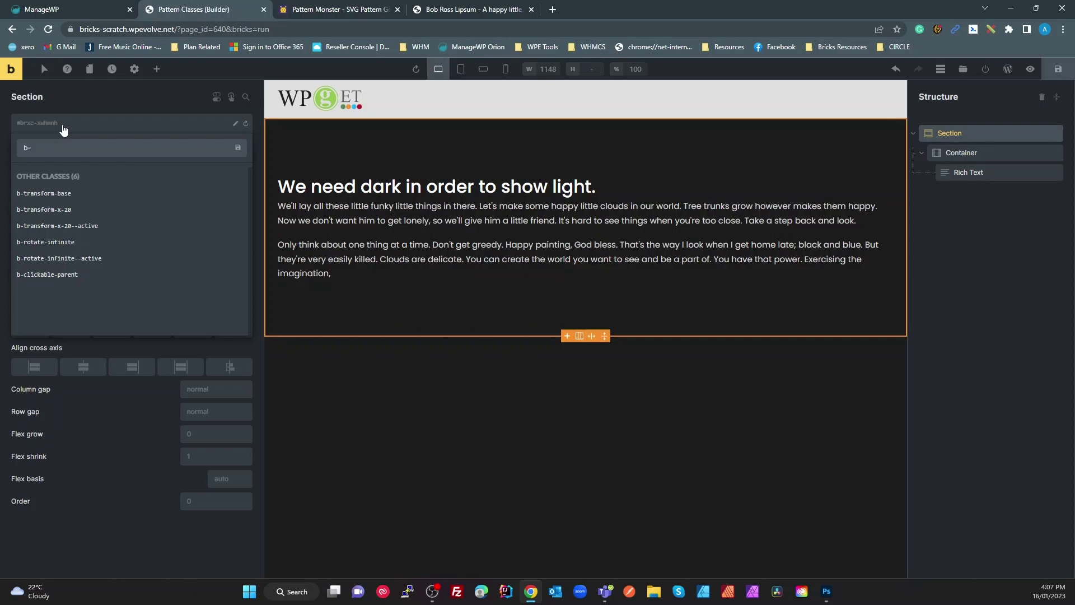
type("bg-")
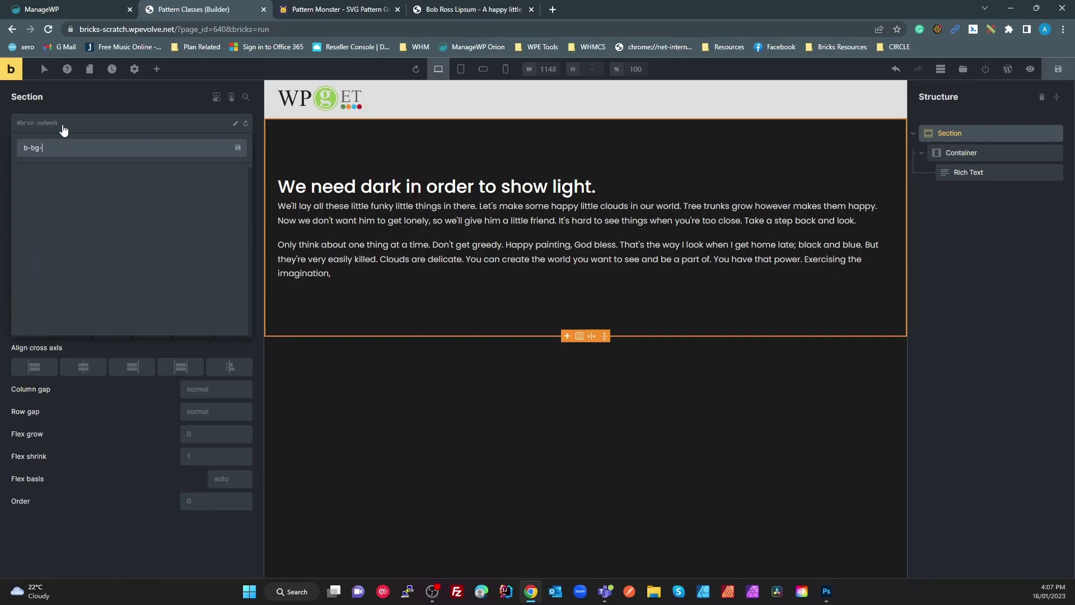
type("pattern--")
Switch to Pattern Monster, filter the patterns to Stroke mode with 2 colors, and open the Waves - 4 pattern
left_click(334, 10)
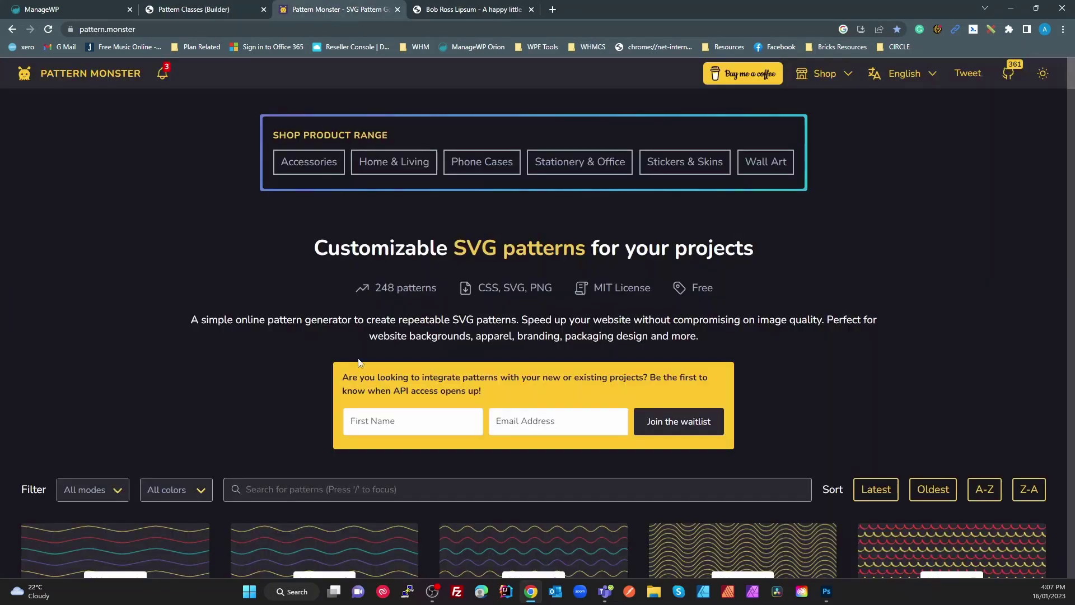
left_click(108, 493)
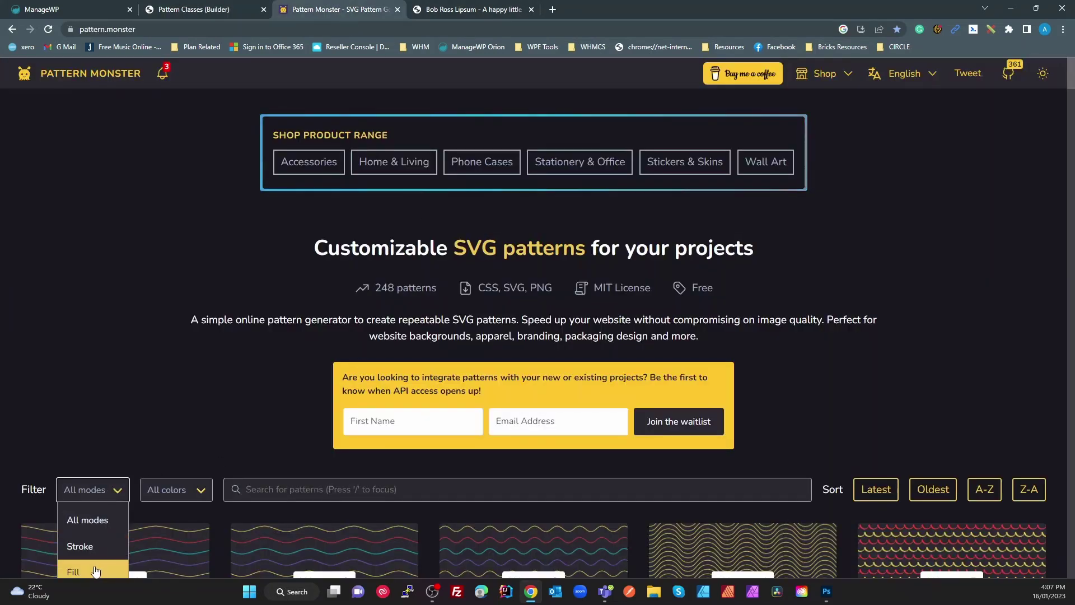
left_click(98, 547)
left_click(168, 494)
left_click(168, 546)
scroll(246, 392, "down", 5)
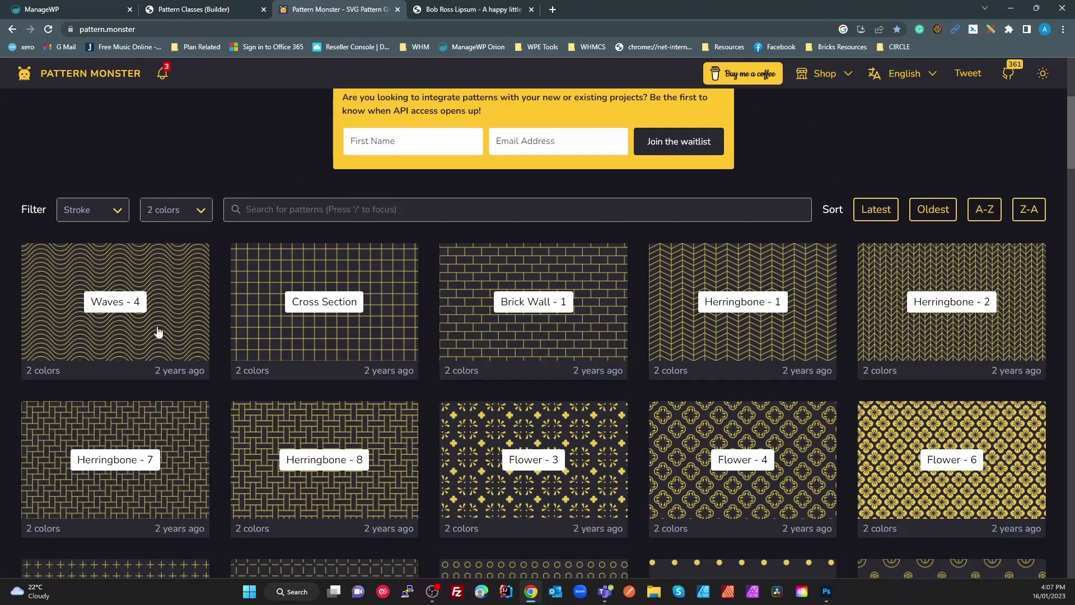
left_click(175, 340)
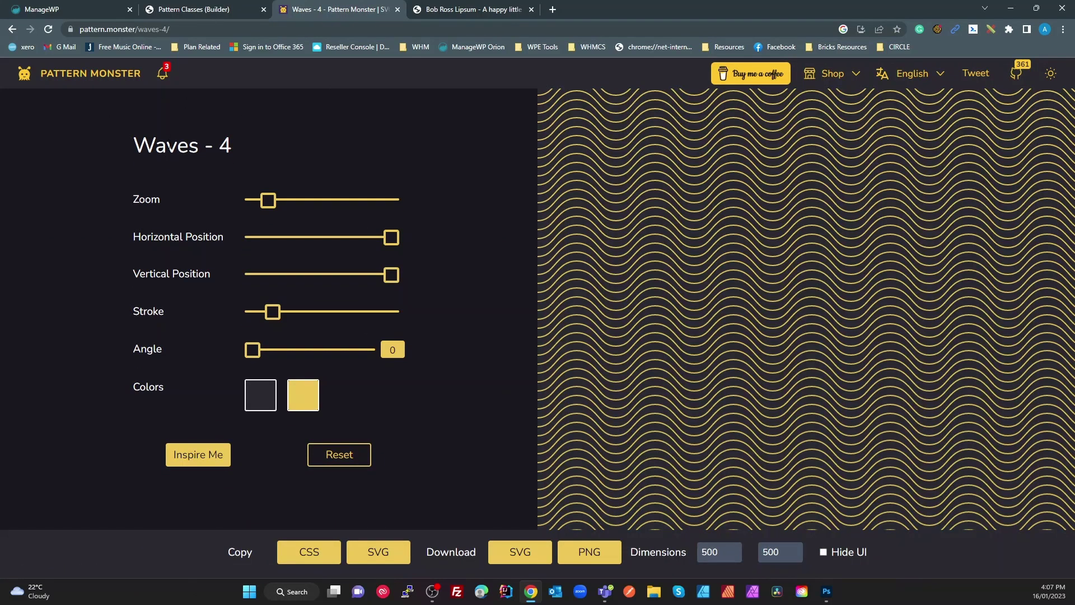
Return to the Bricks builder and complete the section's new class as "b-bg-pattern--waves1"
left_click(167, 8)
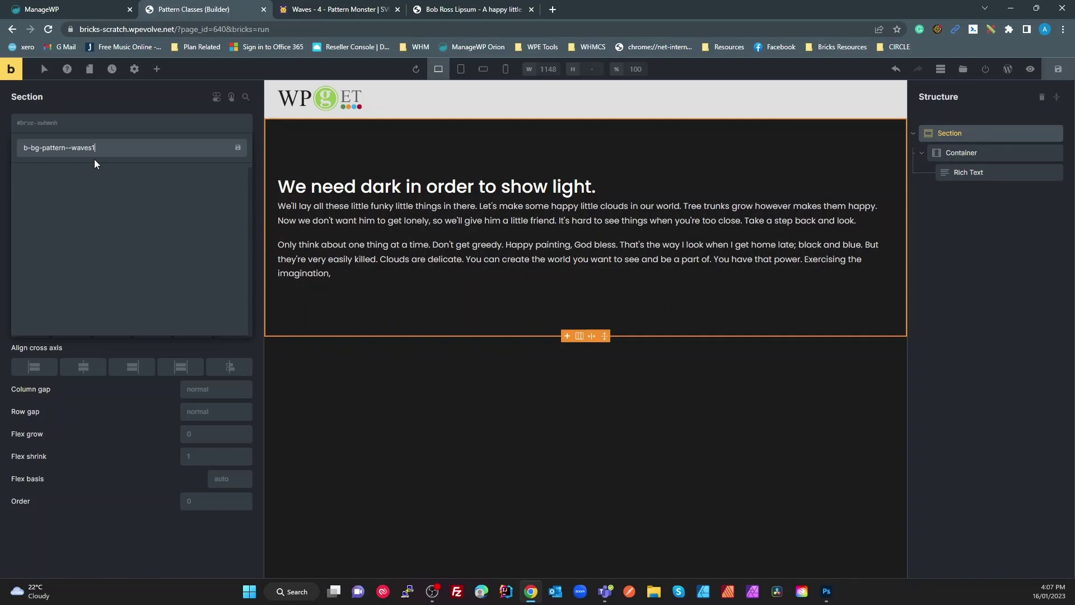
key("Return")
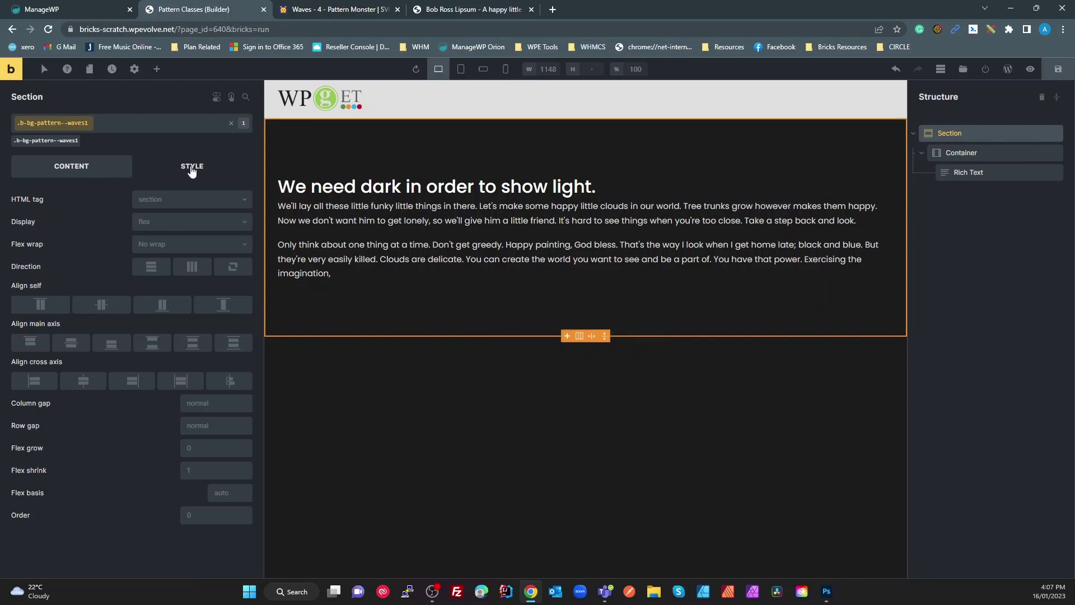
Add an empty root{ } rule to the custom CSS of the b-bg-pattern--waves1 class
left_click(192, 168)
left_click(45, 399)
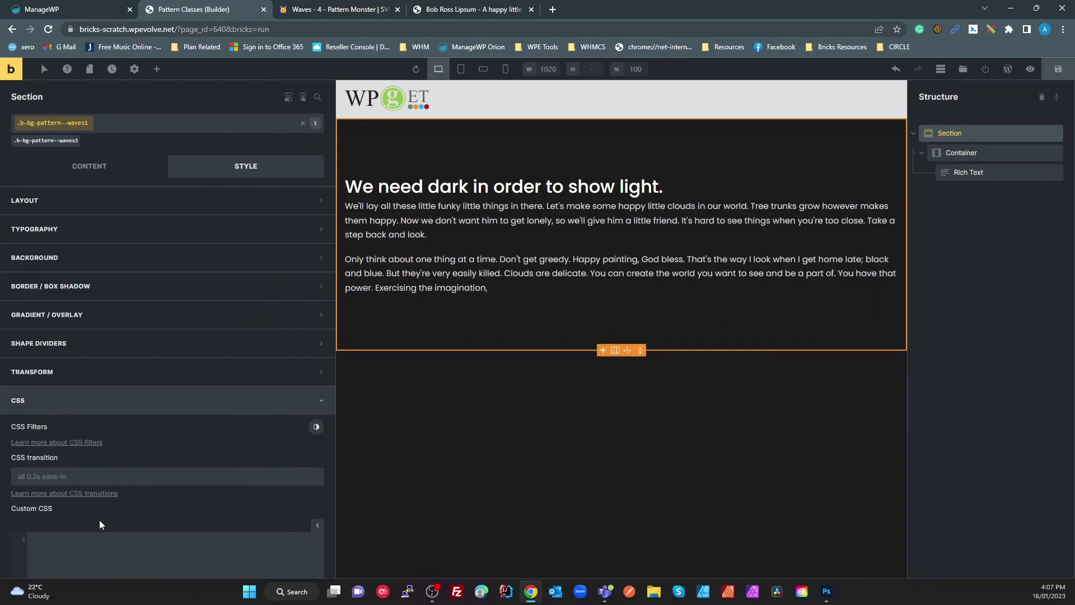
left_click(86, 412)
type("root{")
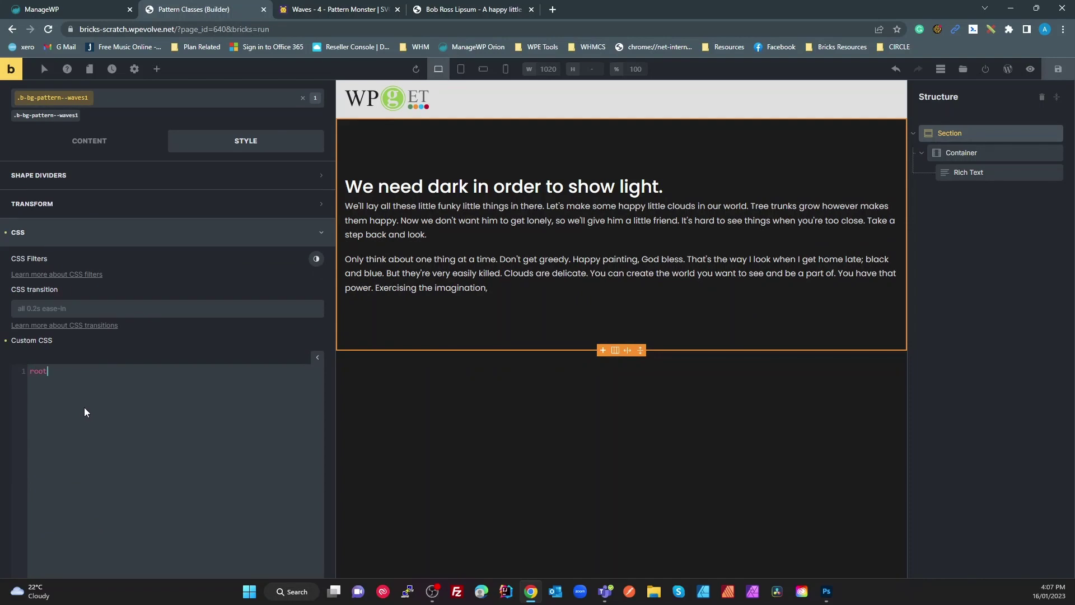
key("Return")
key("Return")
type("}")
Switch to the Waves - 4 pattern in Pattern Monster and make its first color fully transparent black, #00000000 in HEXA format
left_click(317, 10)
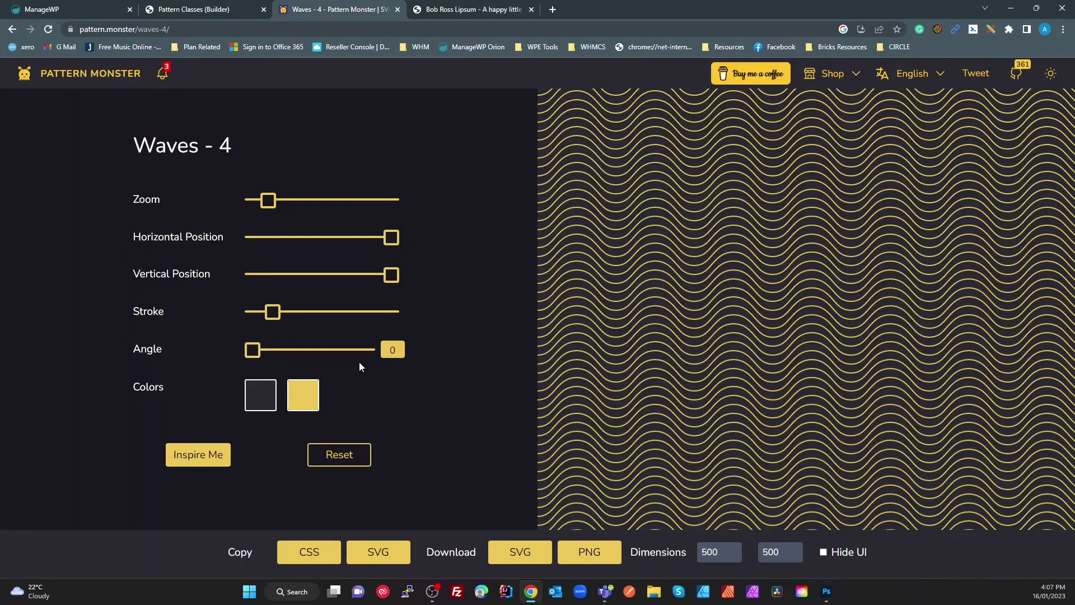
left_click(248, 410)
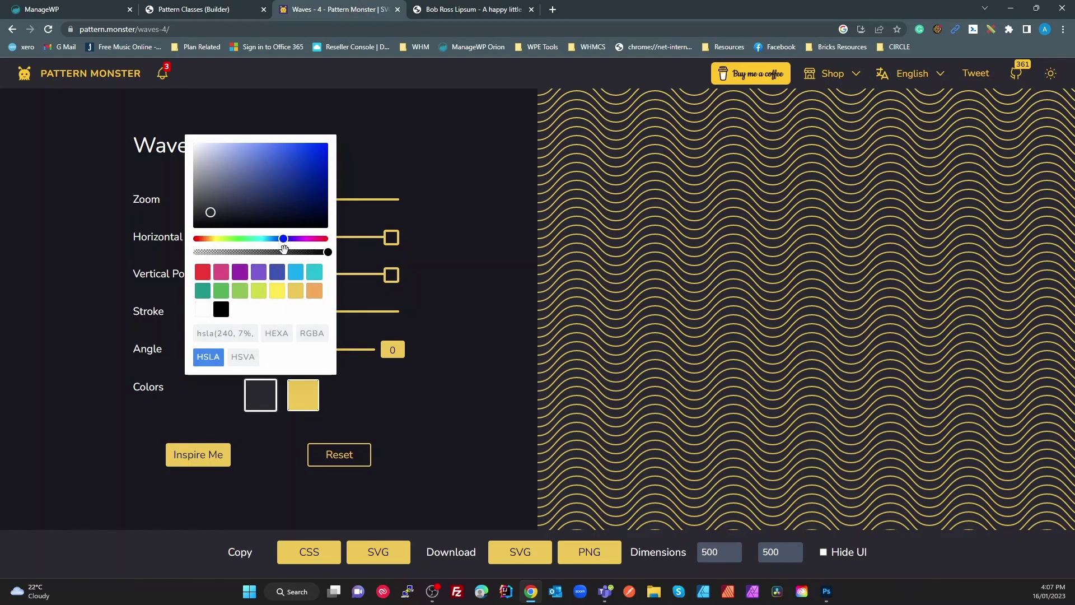
left_click(287, 336)
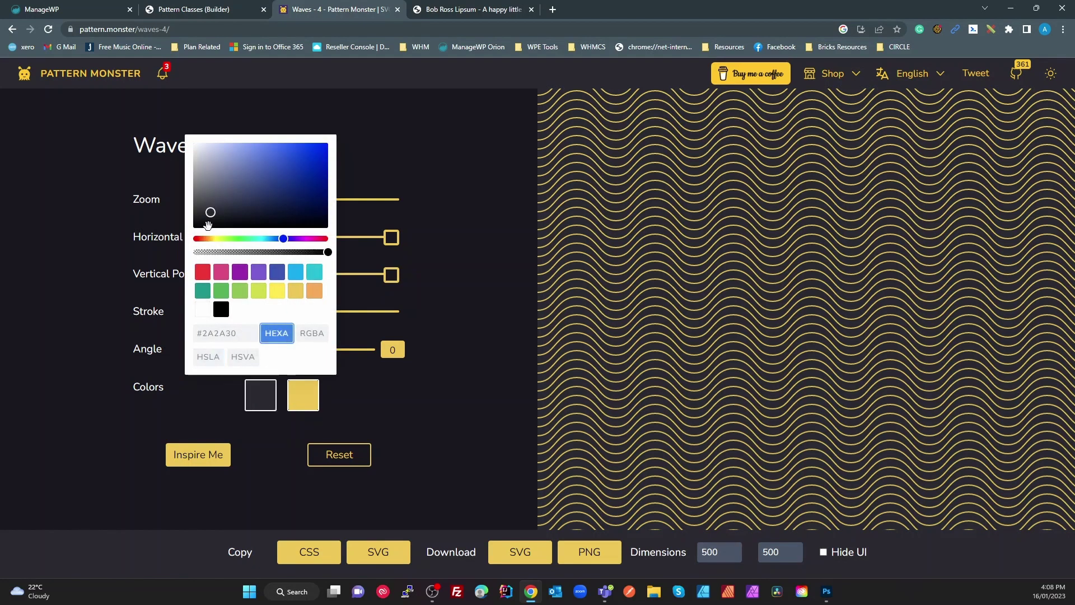
left_click_drag(209, 215, 160, 260)
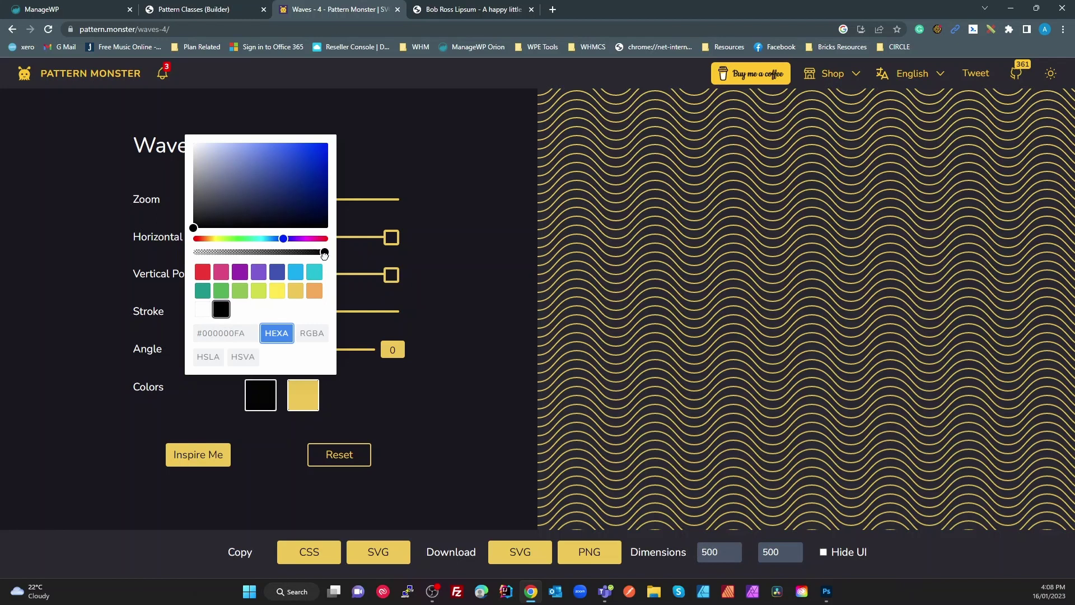
left_click_drag(328, 252, 162, 267)
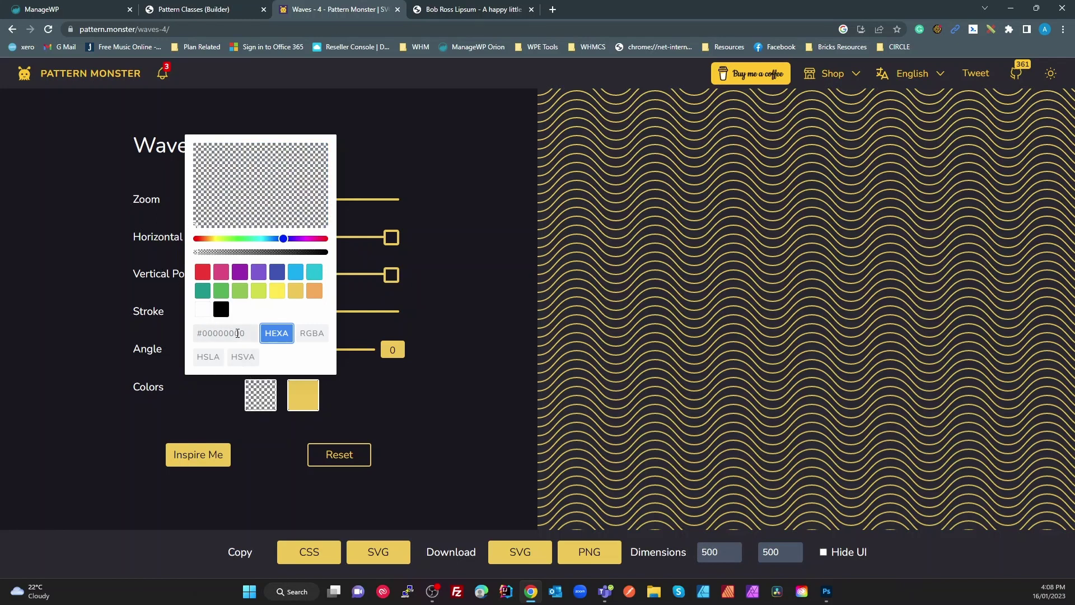
Set the second color of the Waves - 4 pattern to white, #FFFFFF in HEXA format
left_click(312, 397)
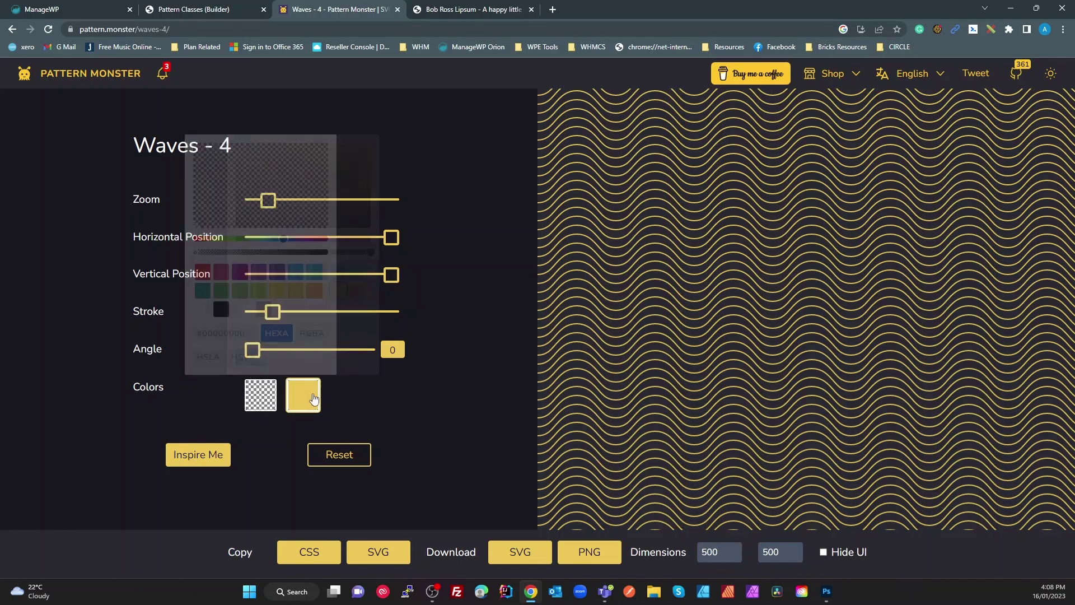
left_click(245, 309)
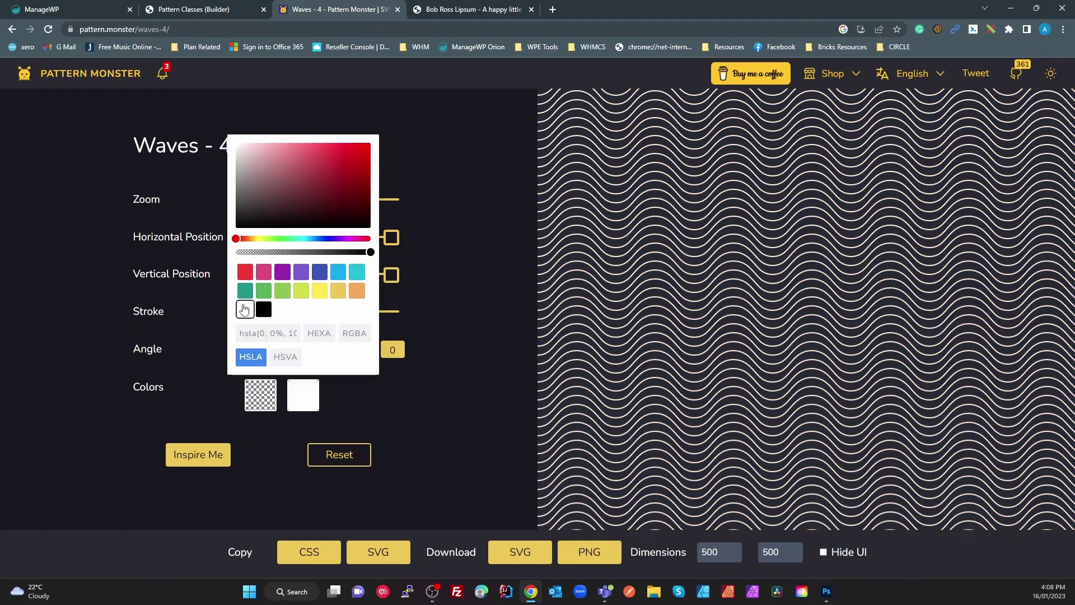
left_click(319, 335)
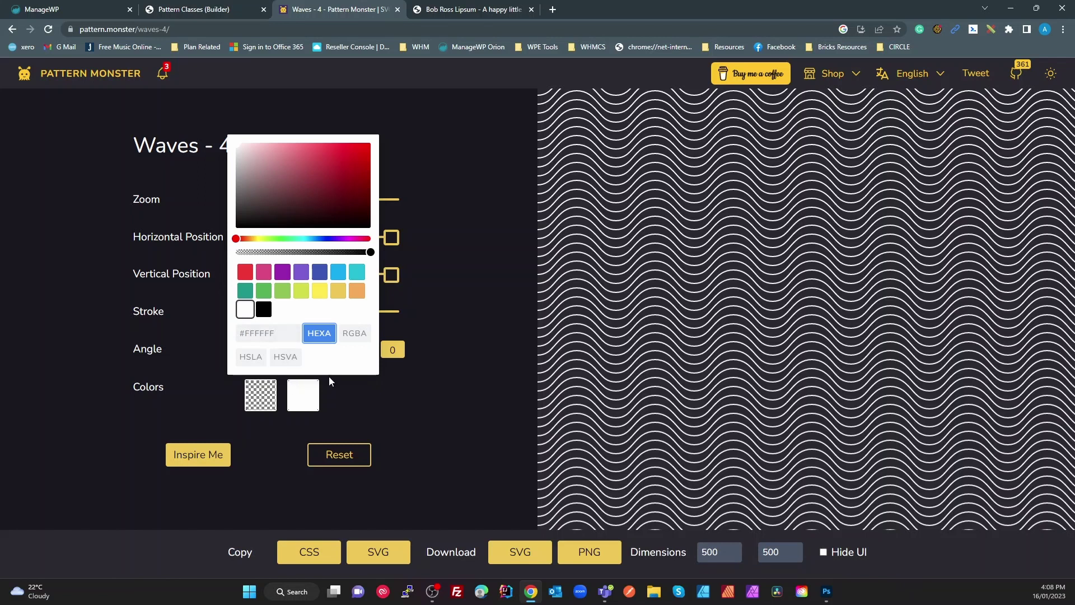
left_click(398, 421)
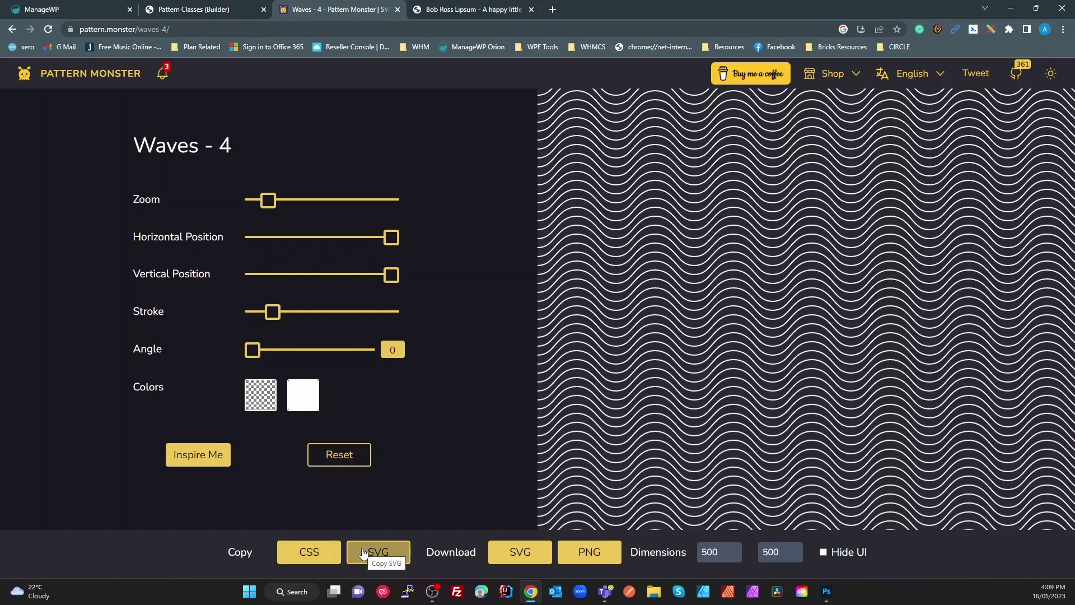
Copy the Waves - 4 pattern's CSS from Pattern Monster and paste it into the root rule of the class in the Bricks builder
left_click(313, 555)
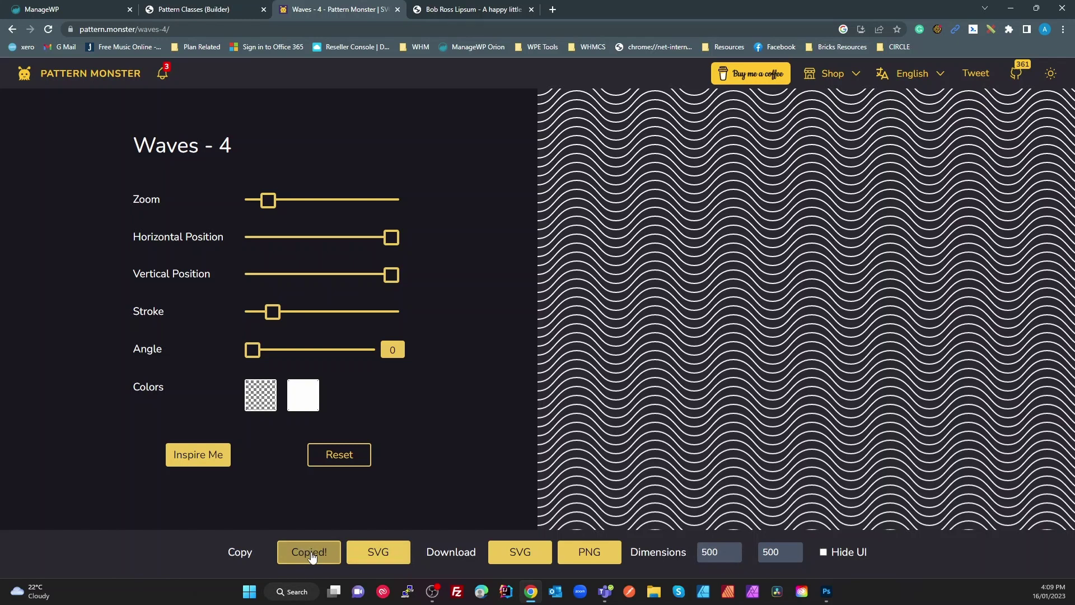
left_click(203, 10)
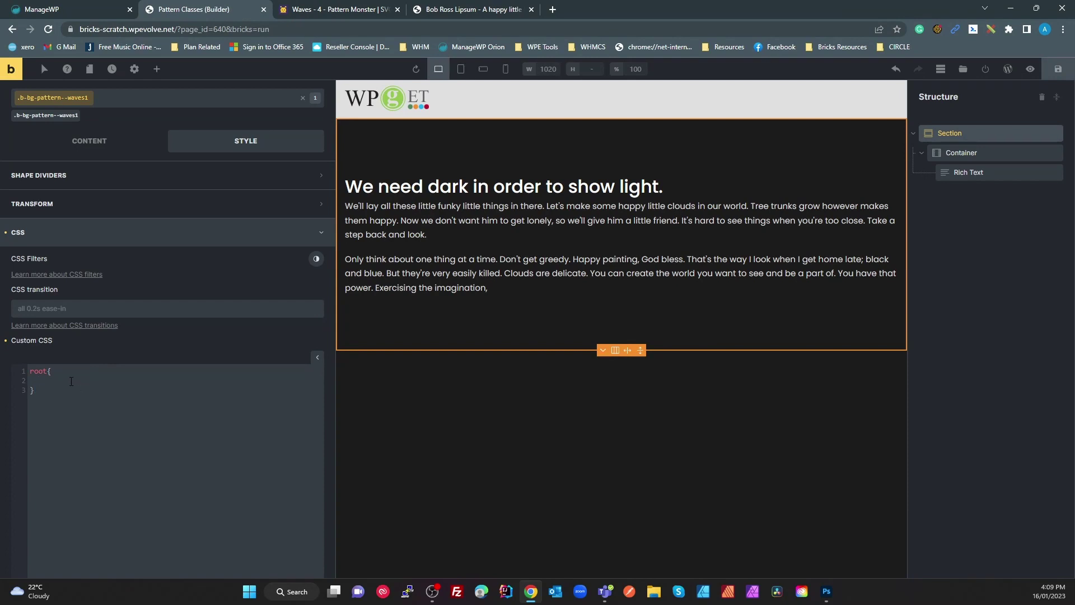
key("ctrl+v")
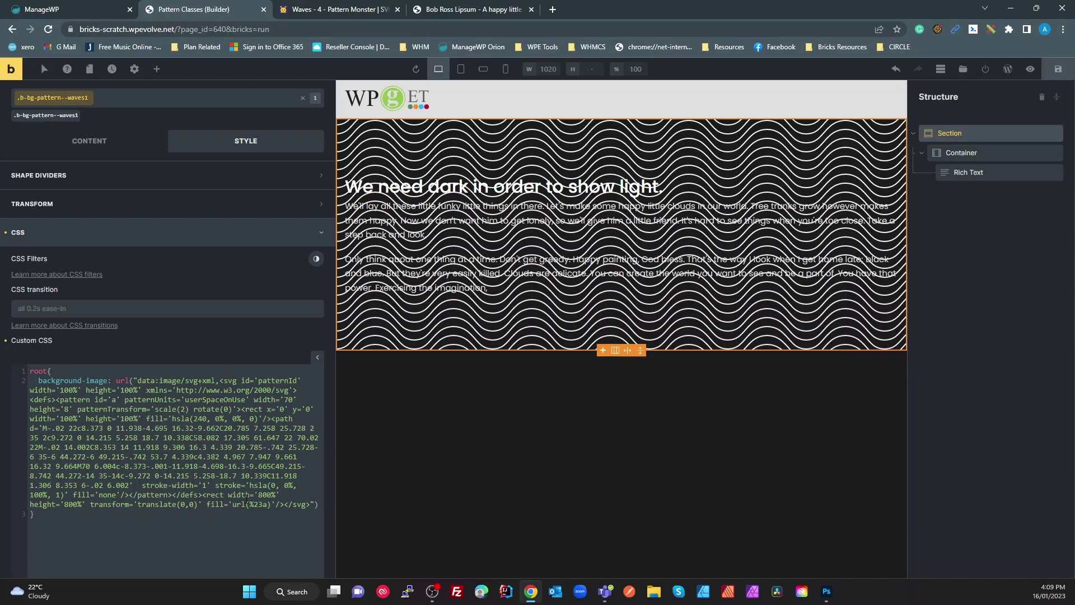
left_click(302, 10)
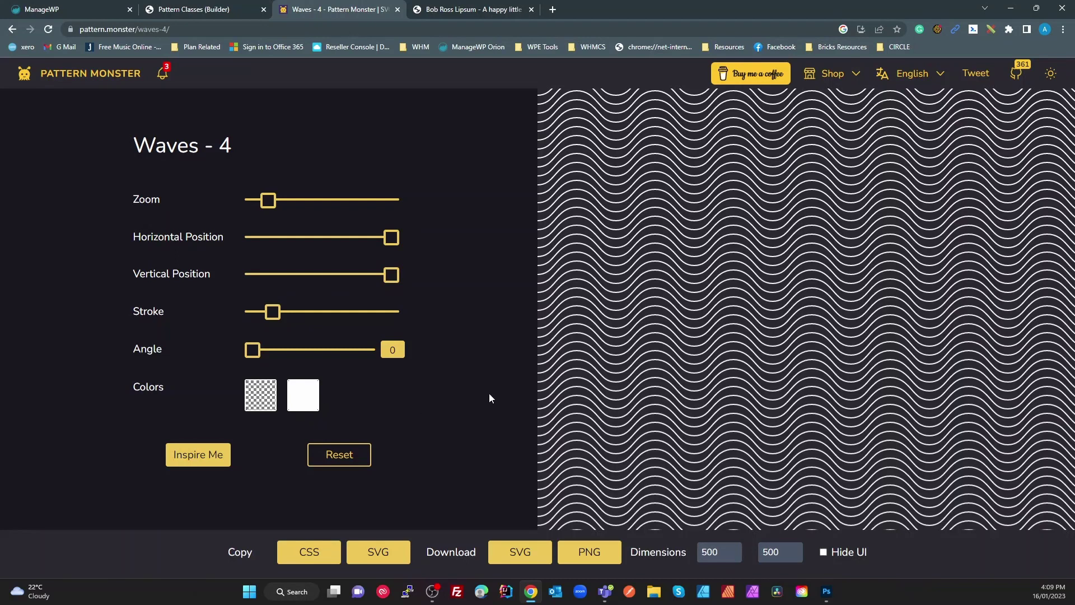
left_click(202, 13)
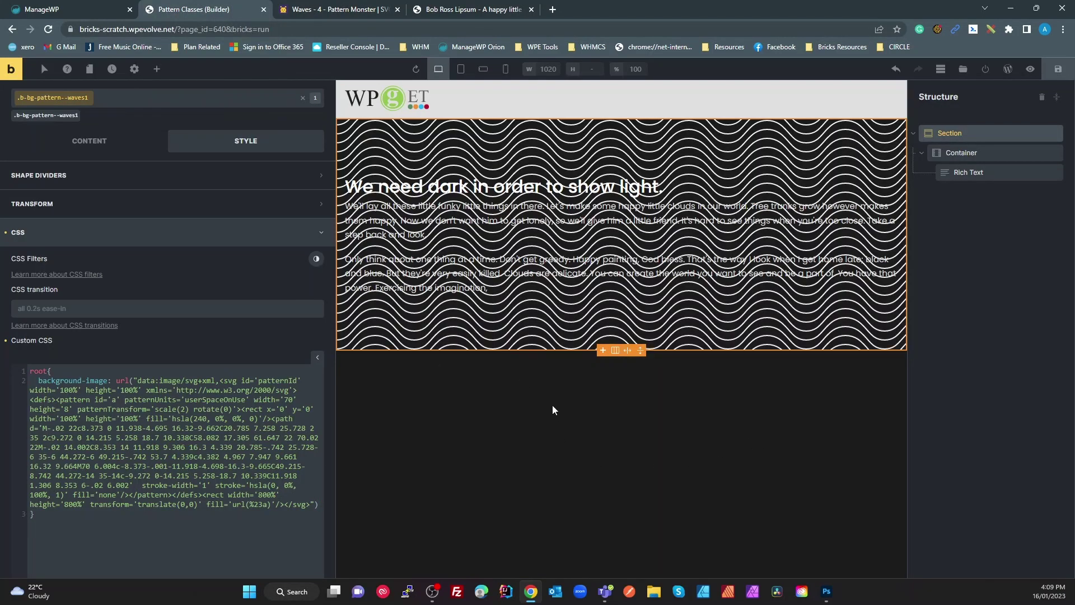
left_click(315, 498)
left_click(338, 508)
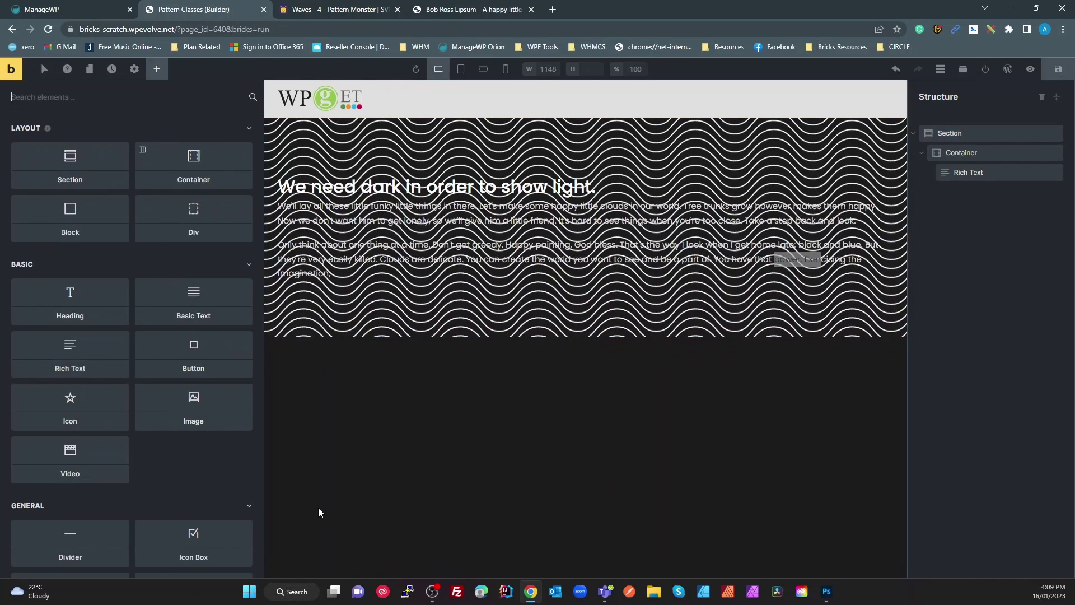
Reselect the section's b-bg-pattern--waves1 class and set the patternTransform scale to 1 in its custom CSS
left_click(950, 138)
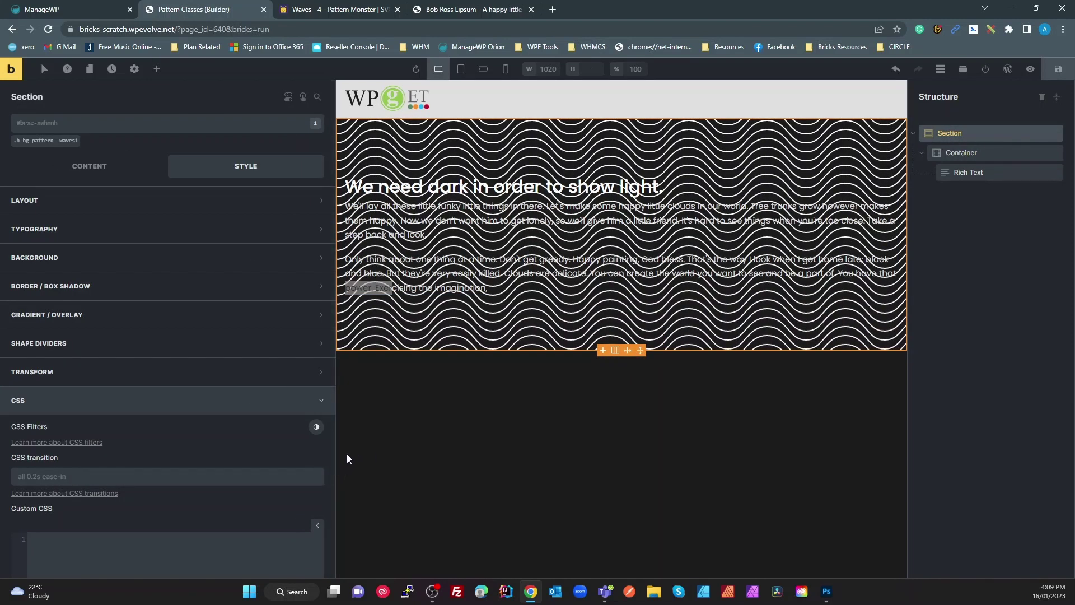
mouse_move(334, 456)
left_mouse_down()
mouse_move(300, 454)
mouse_move(335, 456)
left_mouse_up()
left_click(163, 123)
left_click(51, 138)
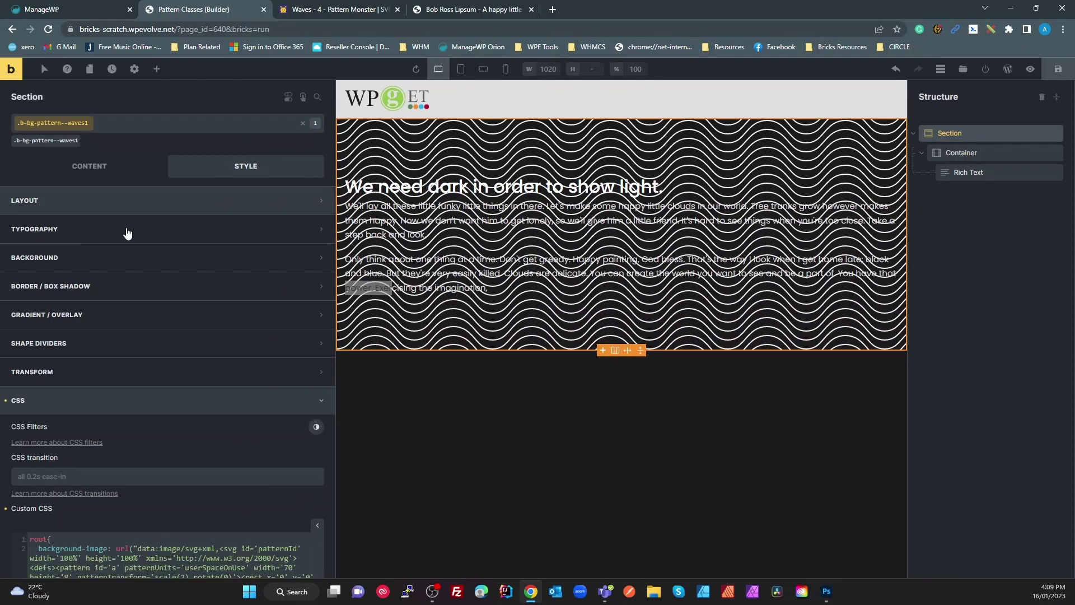
scroll(228, 366, "down", 5)
key("ctrl+plus")
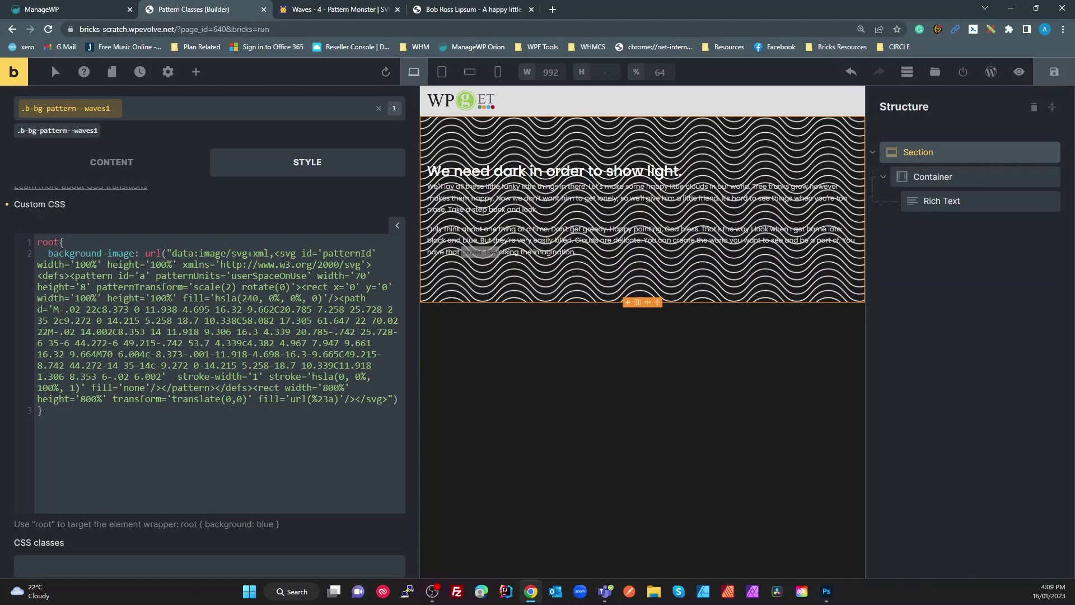
left_click(81, 254)
left_click(233, 289)
key("BackSpace")
type("1")
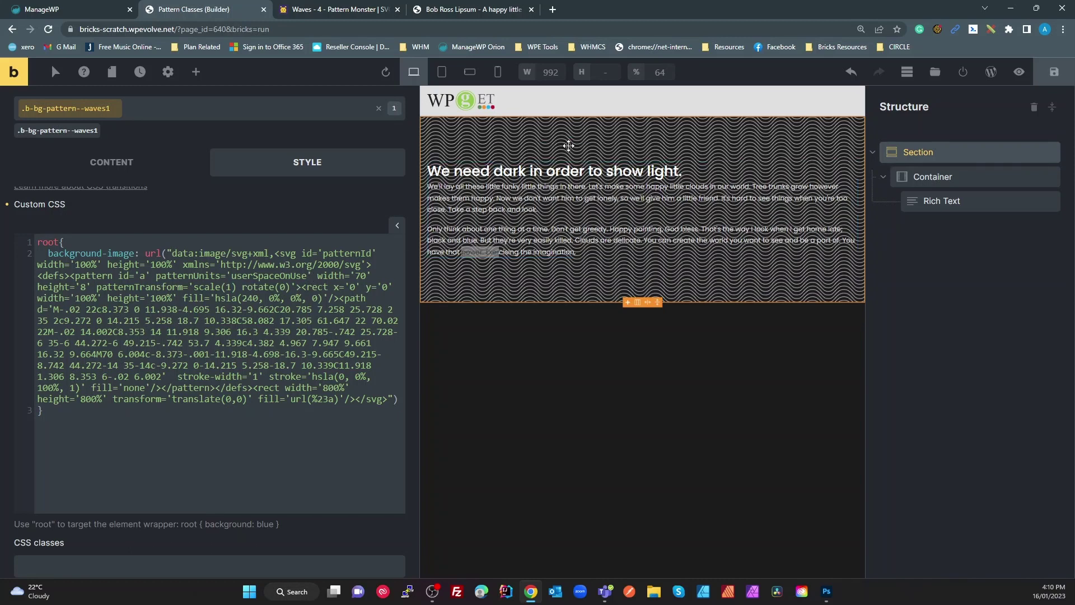
Try a patternTransform scale of 0.6 in the background pattern's CSS
key("BackSpace")
type("0.")
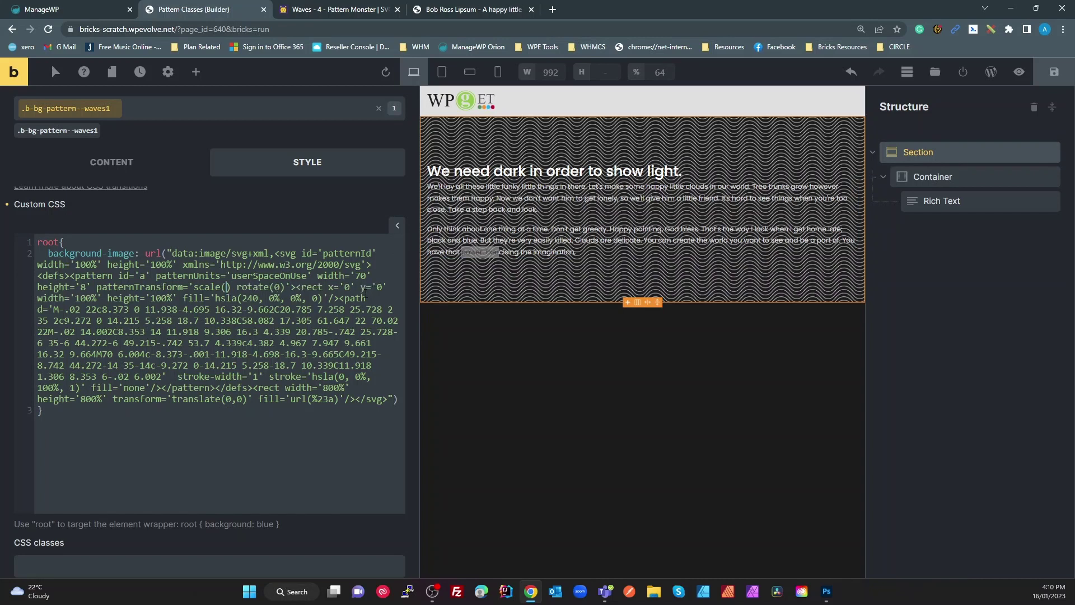
type("6")
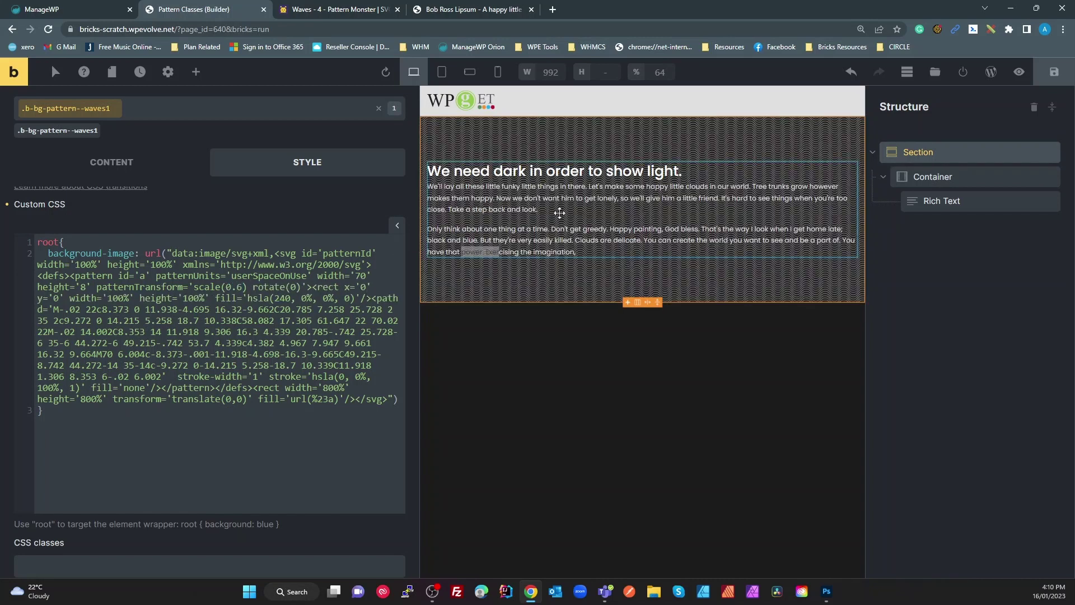
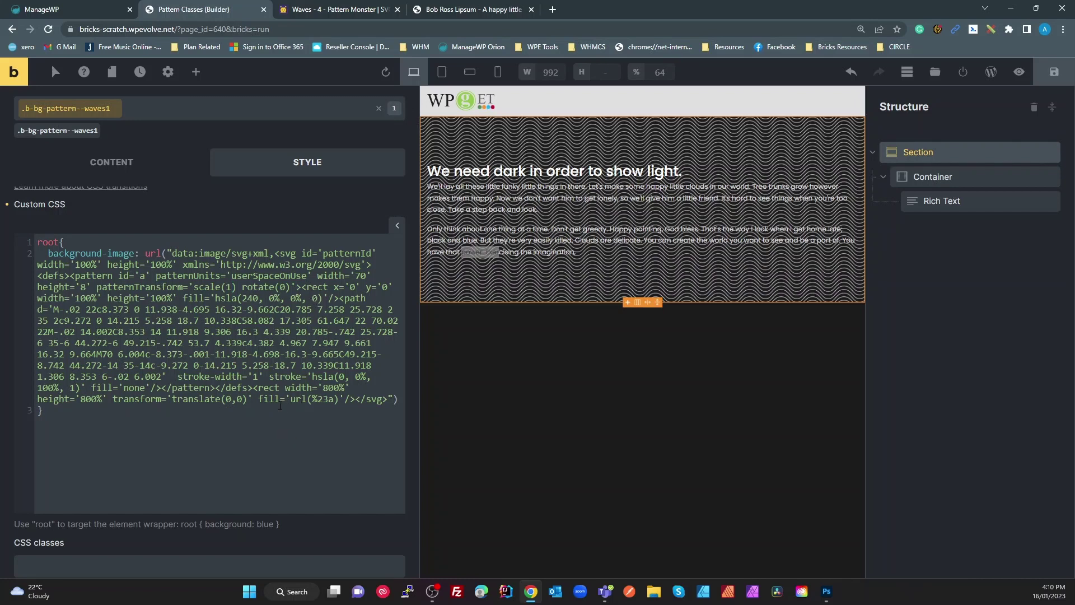
Set the alpha value of the pattern's hsla stroke color to .2 in the custom CSS
left_click_drag(179, 376, 247, 365)
left_click(290, 365)
double_click(317, 376)
left_click(339, 376)
double_click(342, 376)
double_click(358, 376)
left_click(75, 387)
key("BackSpace")
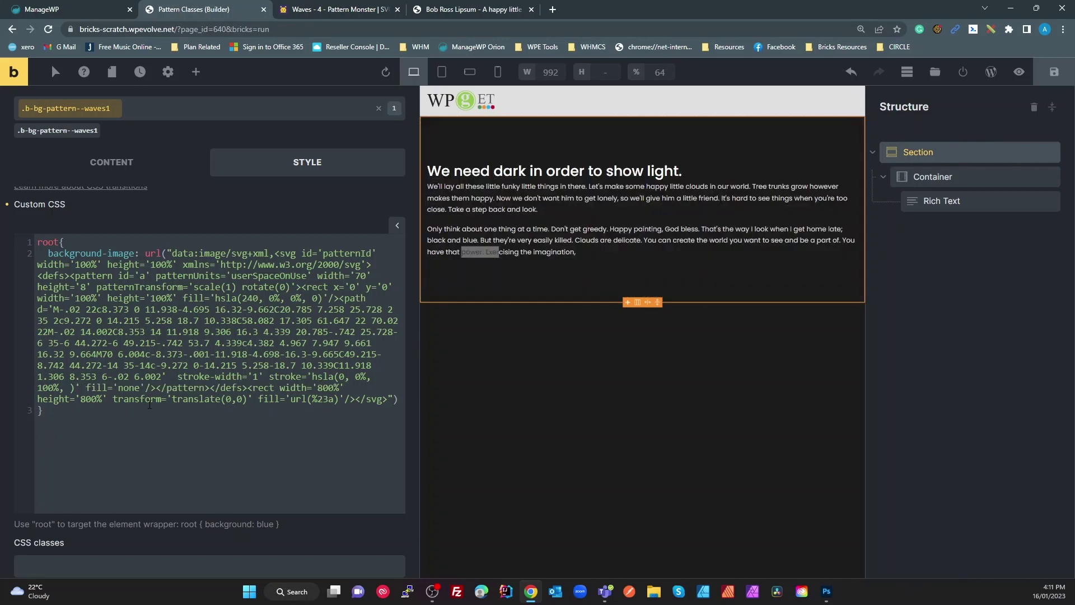
type(".2")
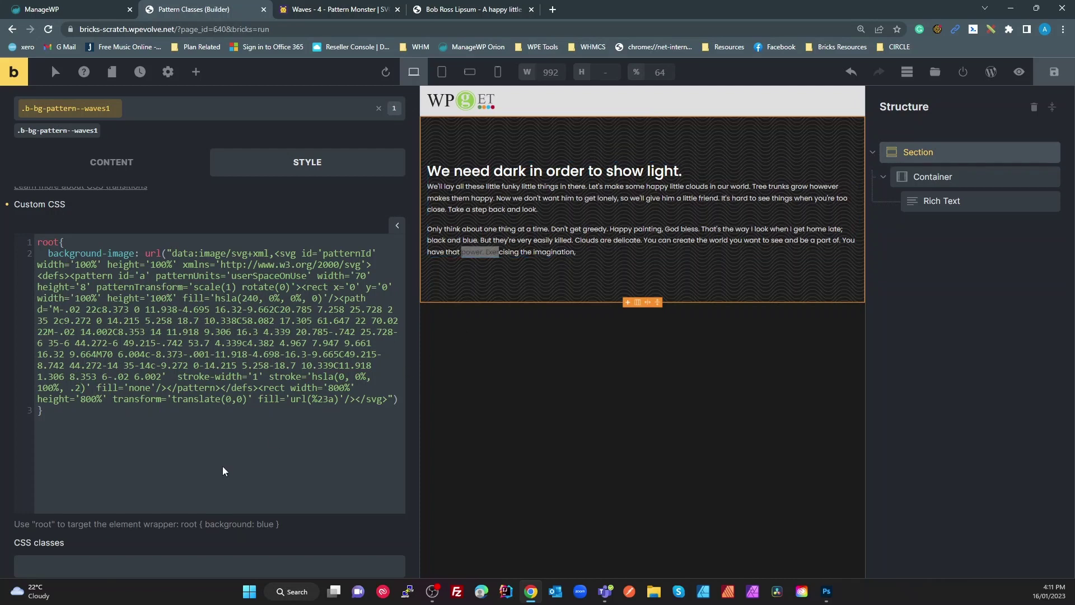
Try stroke color alpha values of .1 and .5 for the wave pattern
key("BackSpace")
type("1")
key("BackSpace")
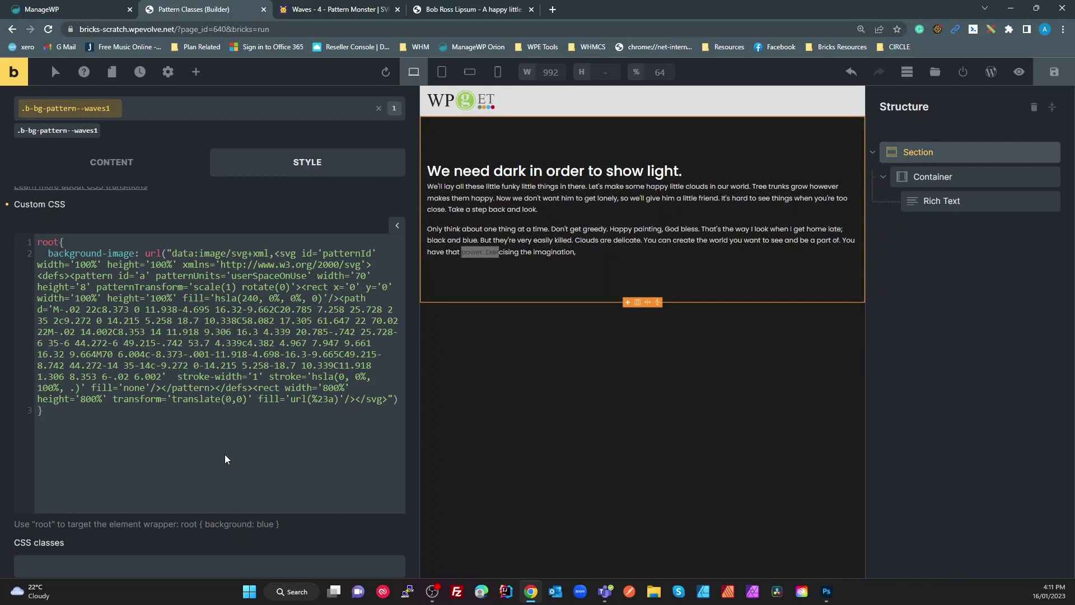
type("5")
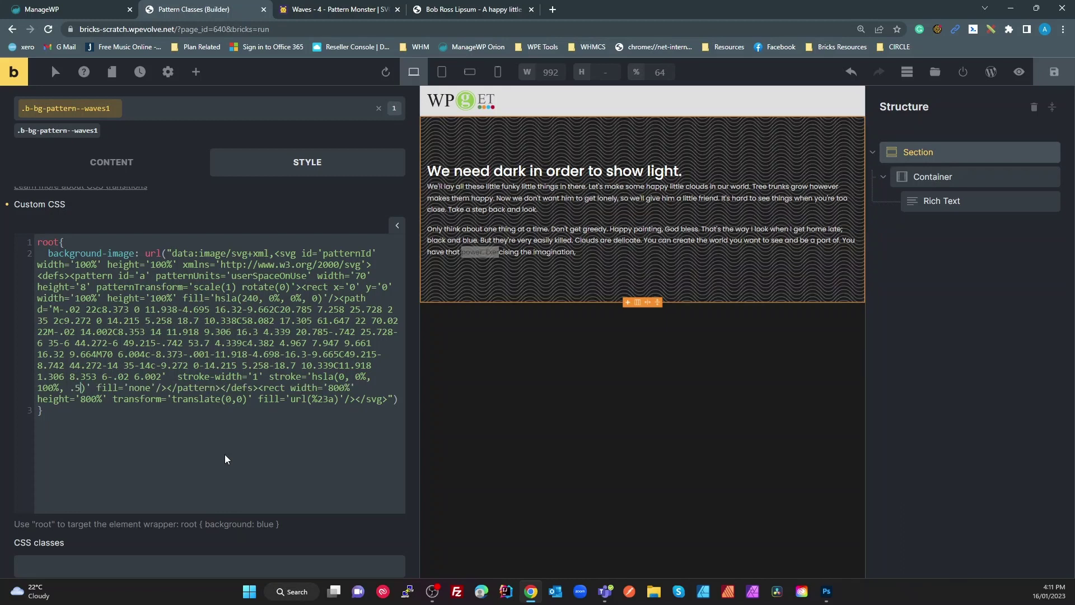
Set the stroke color's alpha to .15, restore the normal page zoom and deselect the section to preview the pattern
key("BackSpace")
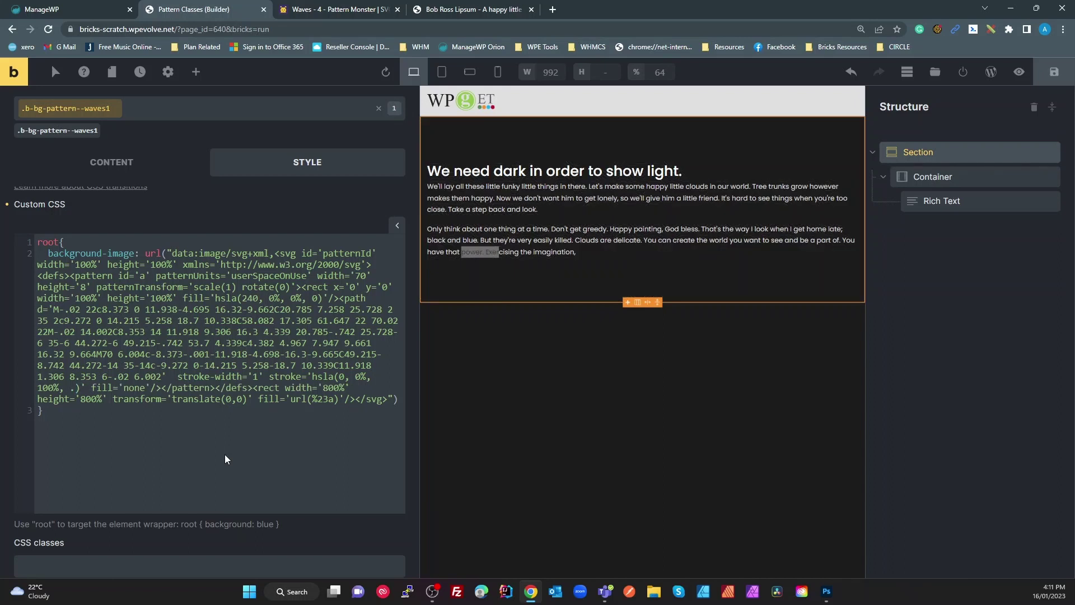
type("15")
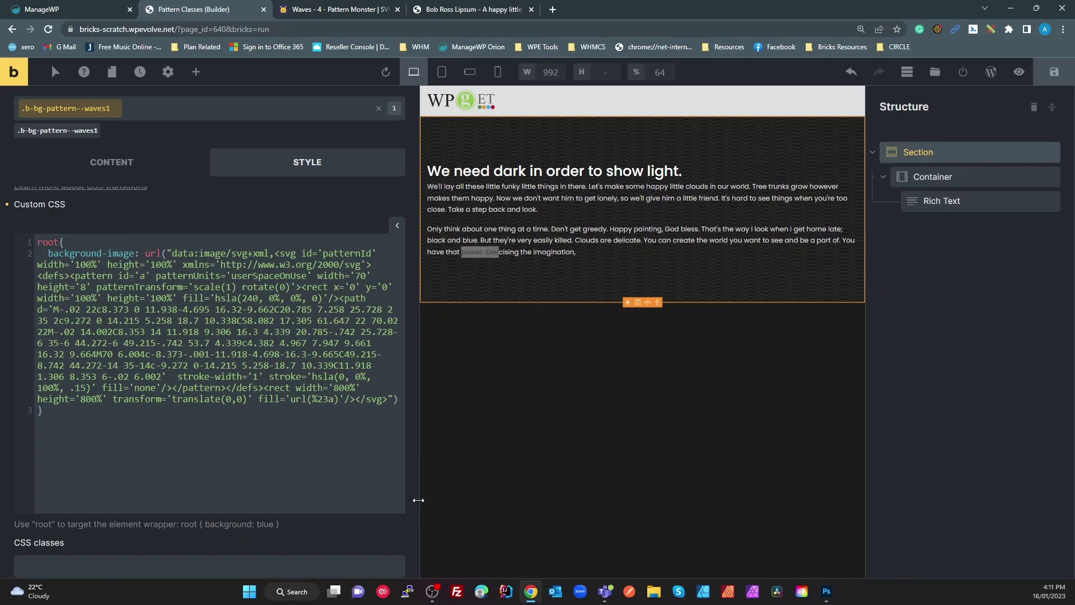
key("ctrl+0")
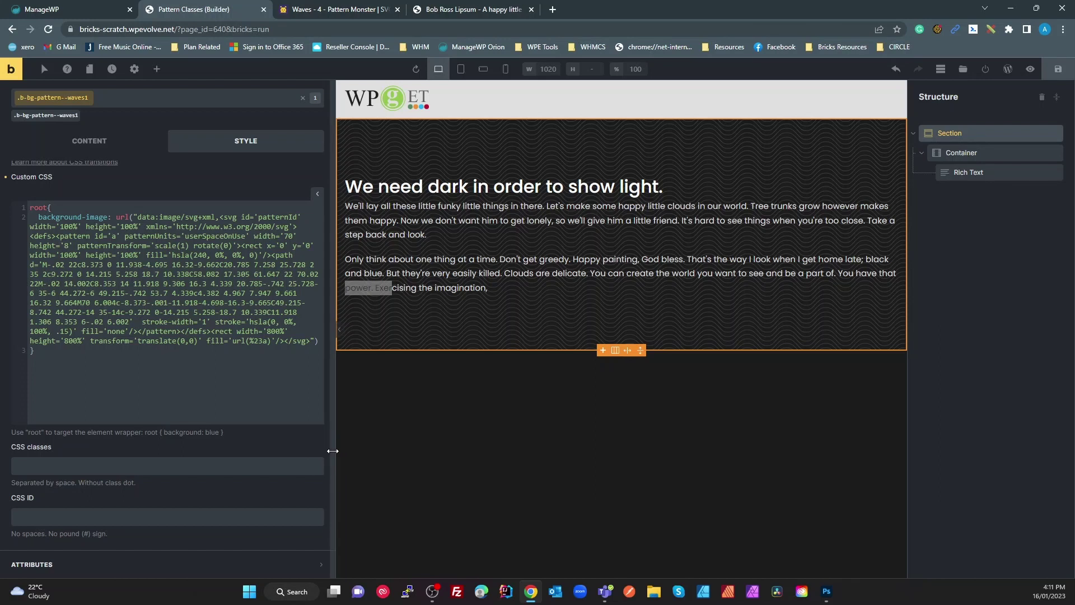
left_click_drag(335, 450, 322, 451)
left_click(363, 451)
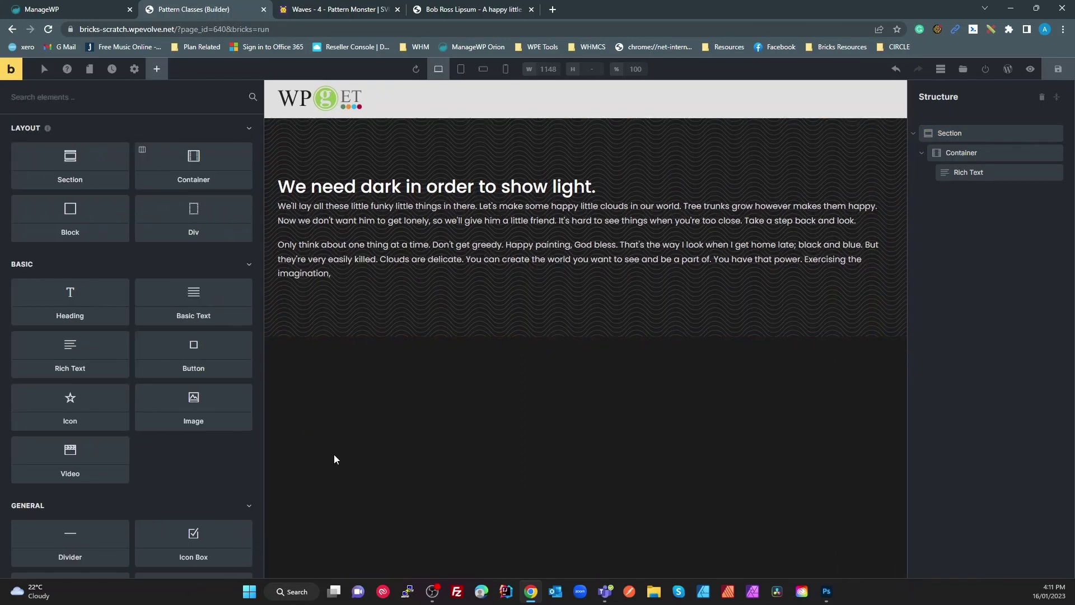
Duplicate the patterned section and remove the b-bg-pattern--waves1 class from the second section
left_click(946, 140)
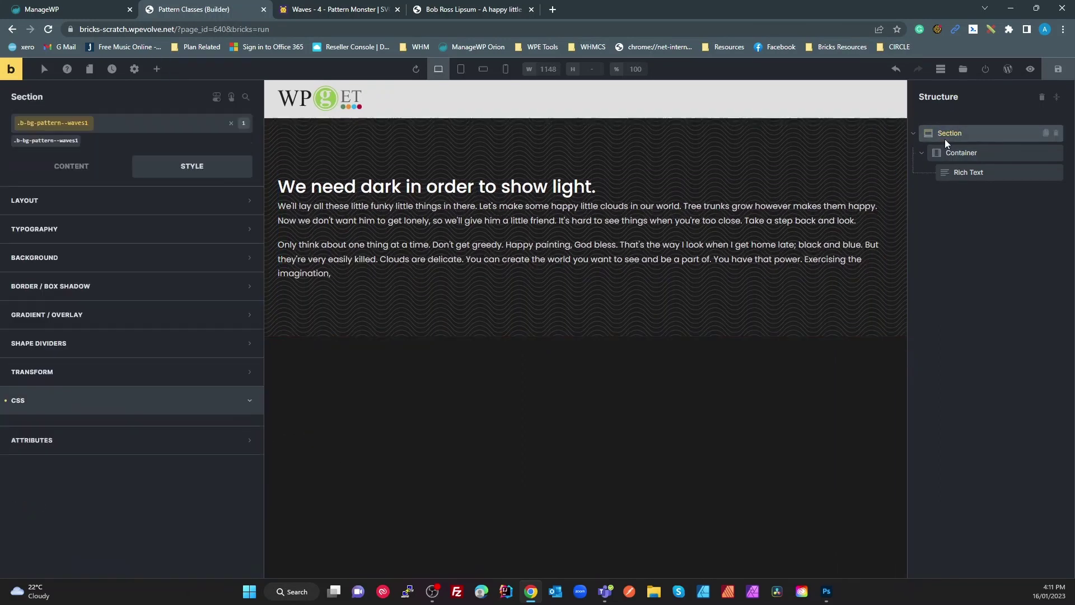
right_click(947, 136)
left_click(953, 185)
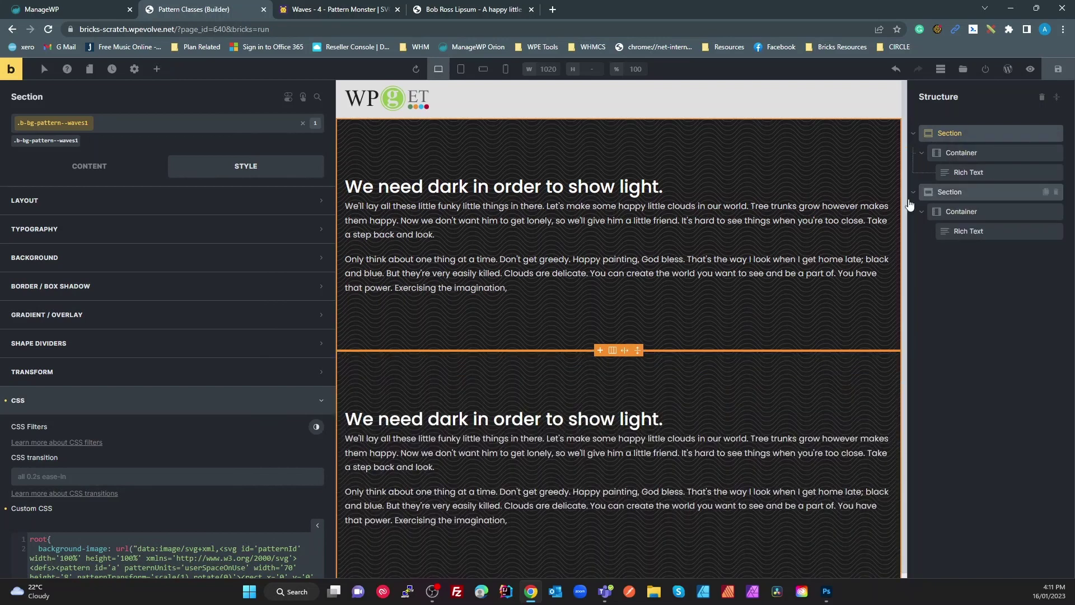
left_click(627, 374)
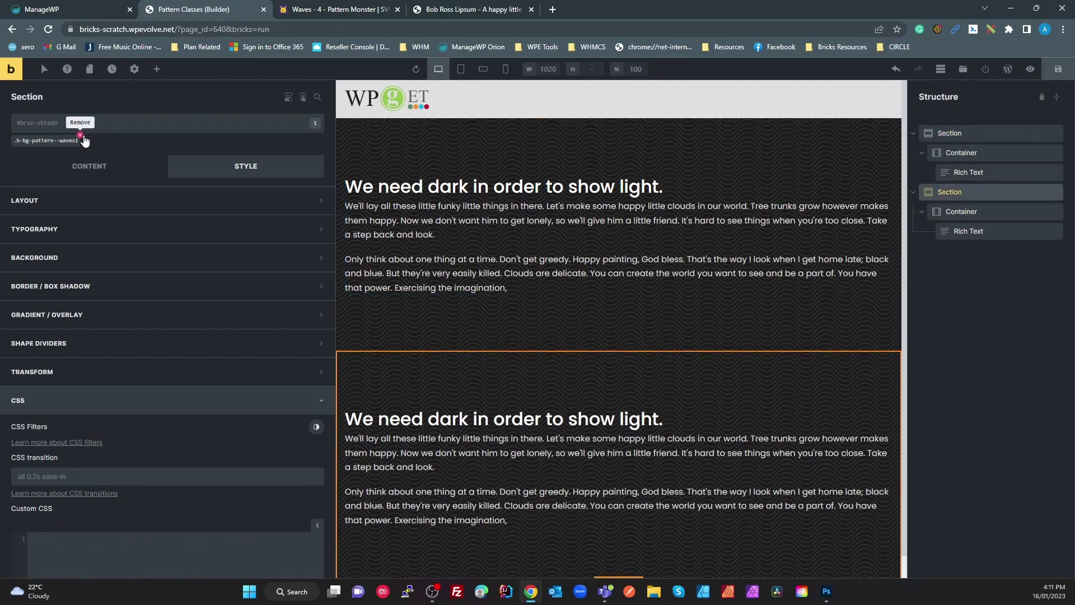
left_click(84, 137)
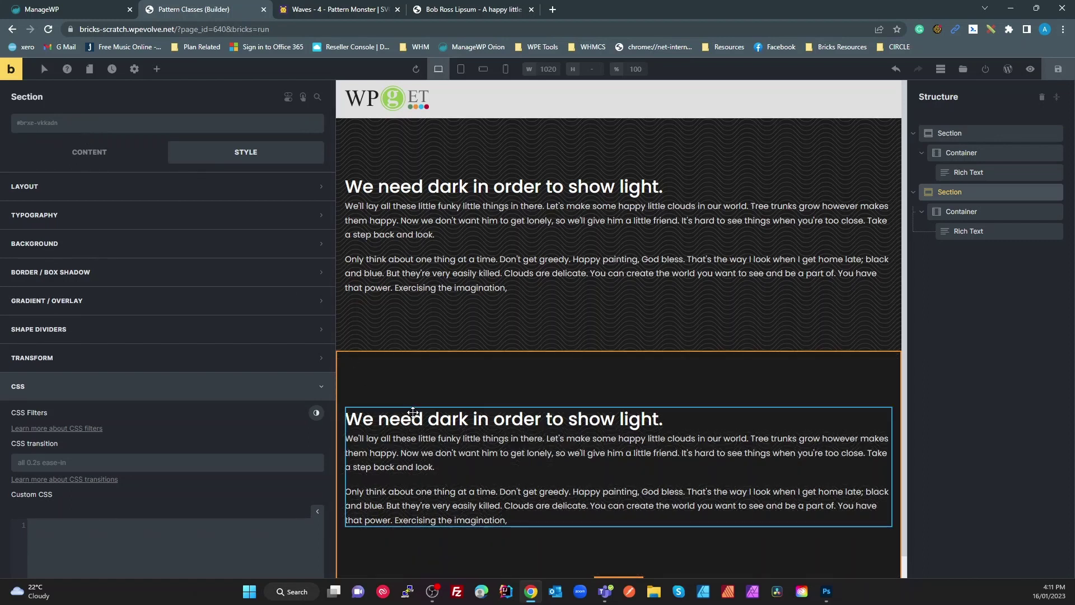
Search the existing CSS classes for "b-bg-pattern--" on the second section
scroll(425, 386, "down", 1)
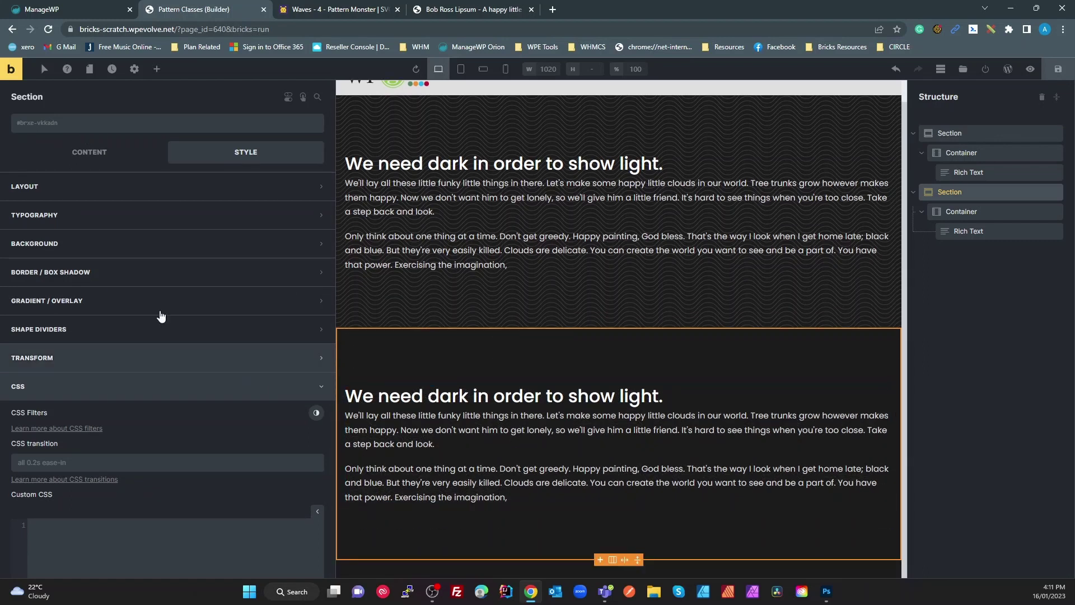
left_click(52, 128)
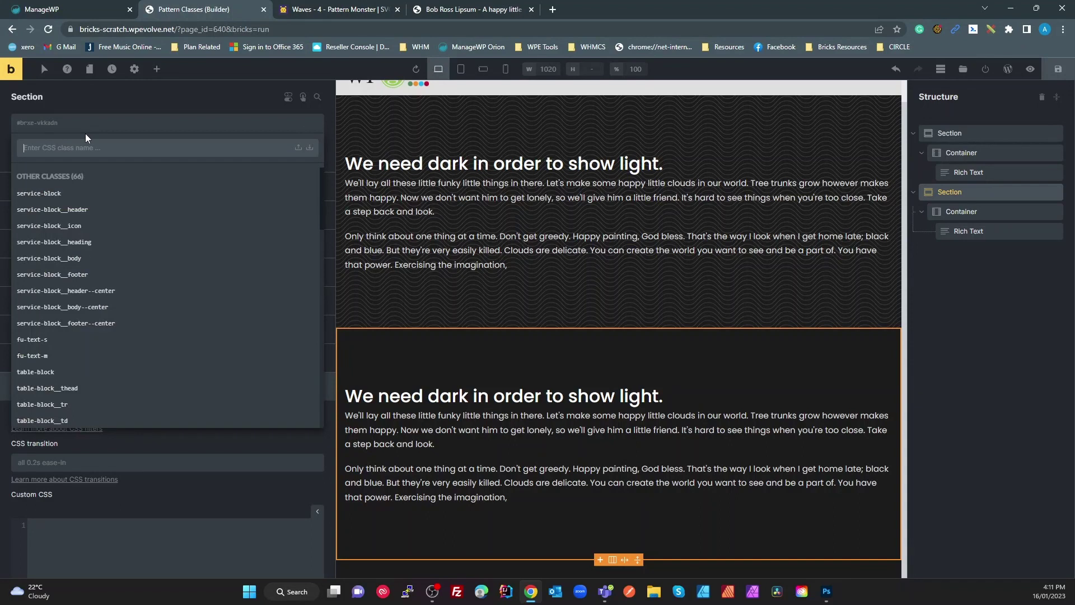
type("b-")
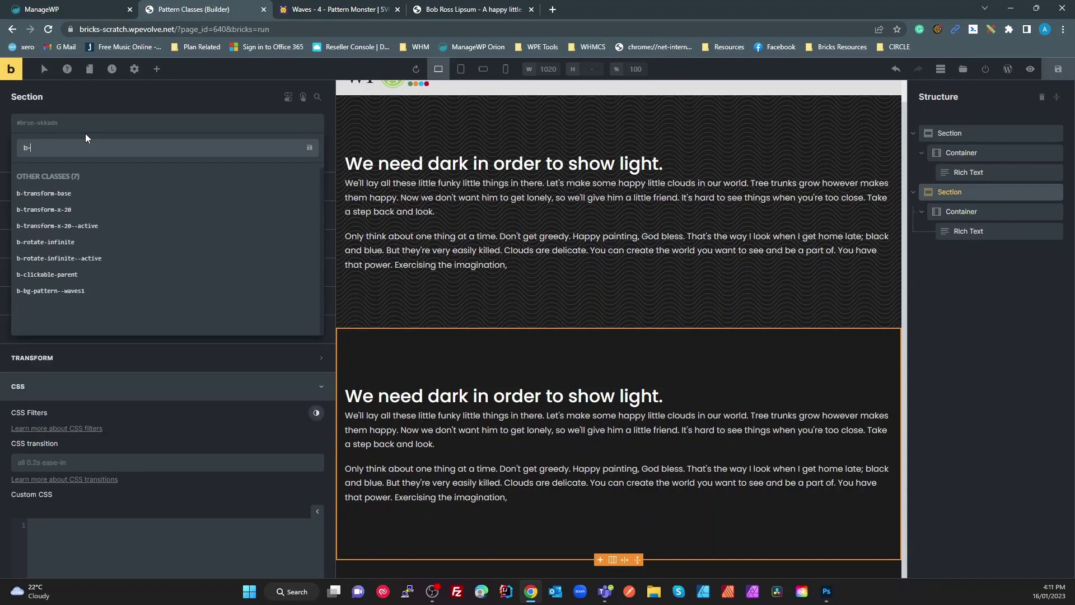
type("bg-pattern--")
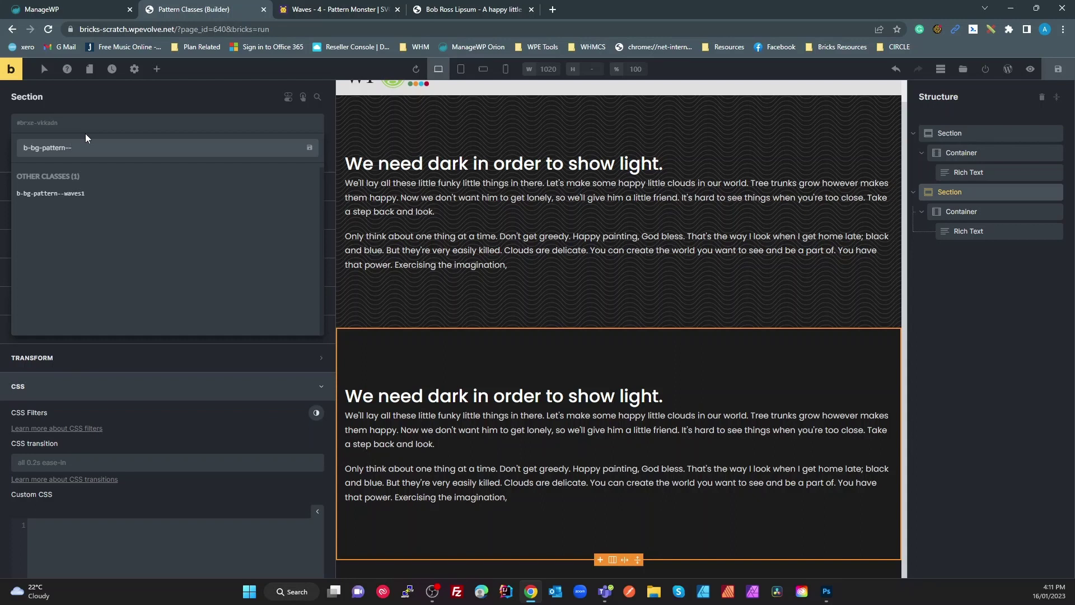
Switch to Pattern Monster's home page and filter the pattern library to Fill mode with 2 colors
left_click(350, 9)
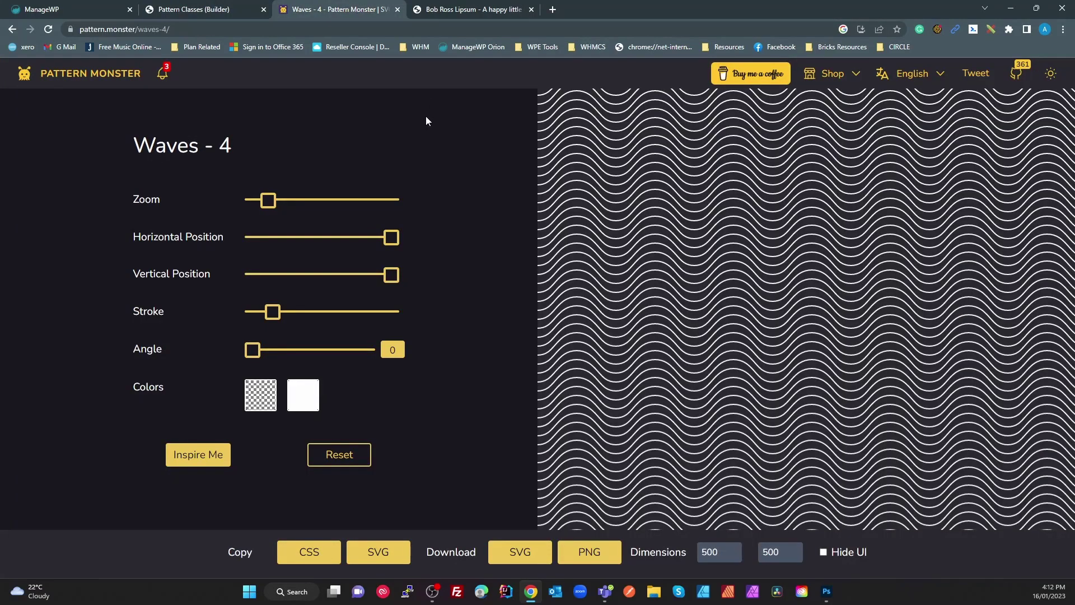
left_click(70, 74)
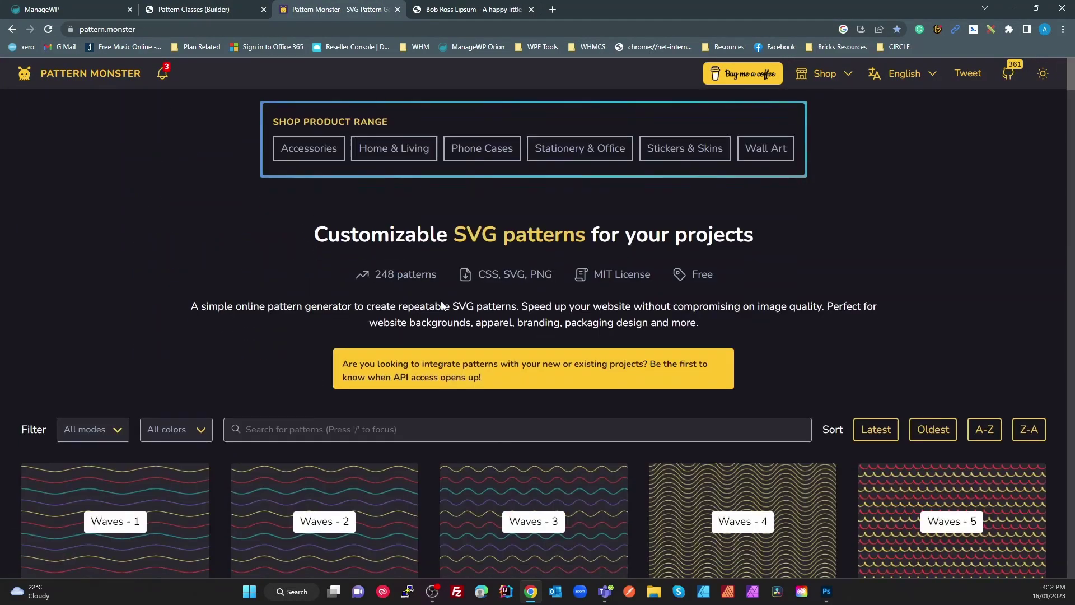
scroll(442, 306, "down", 3)
left_click(90, 321)
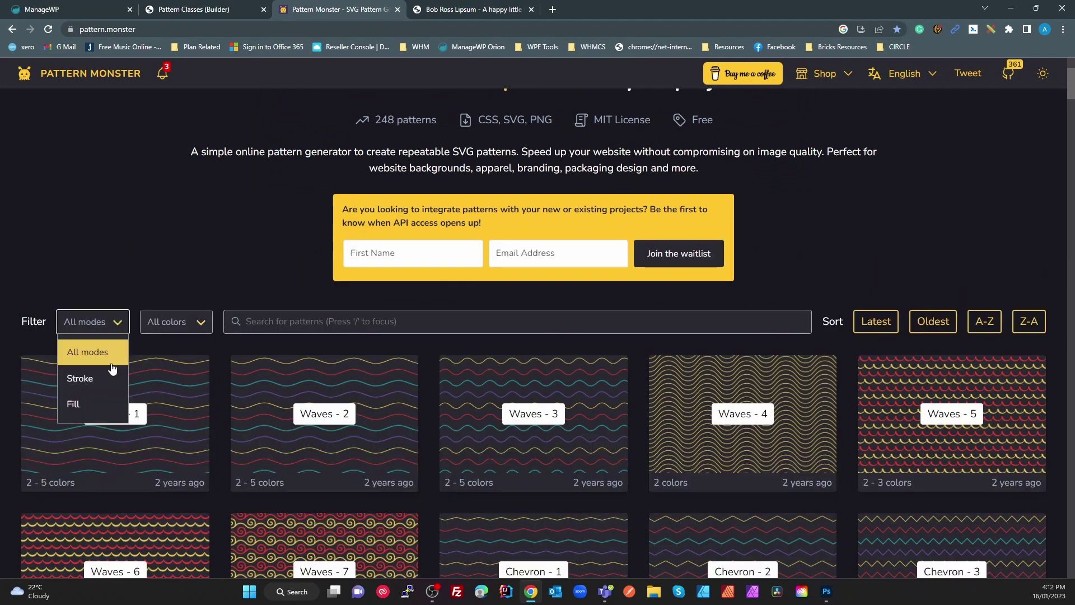
left_click(100, 413)
left_click(176, 322)
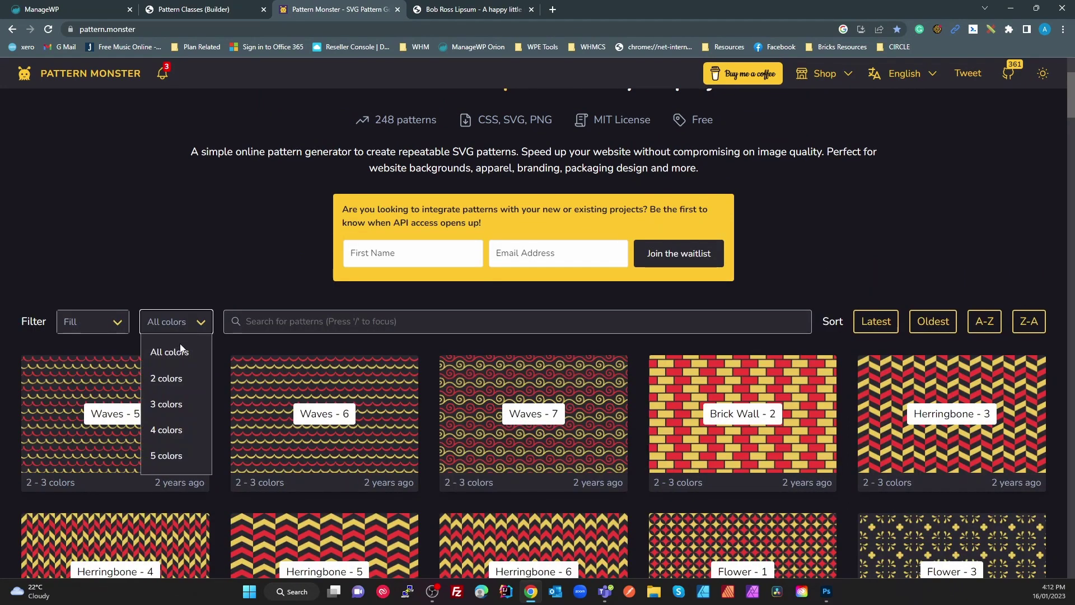
left_click(183, 380)
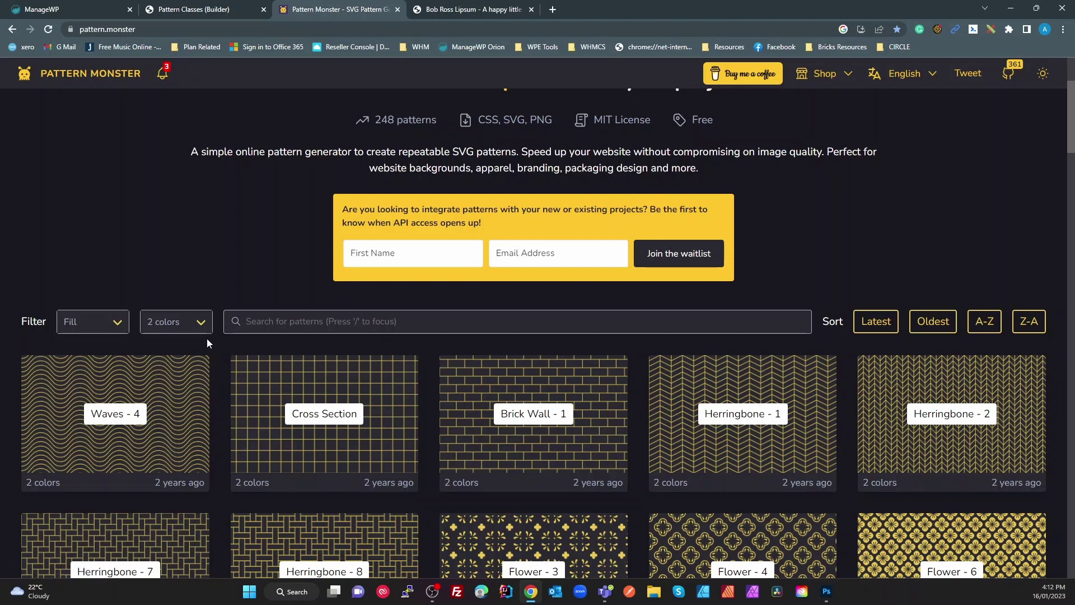
scroll(475, 384, "down", 4)
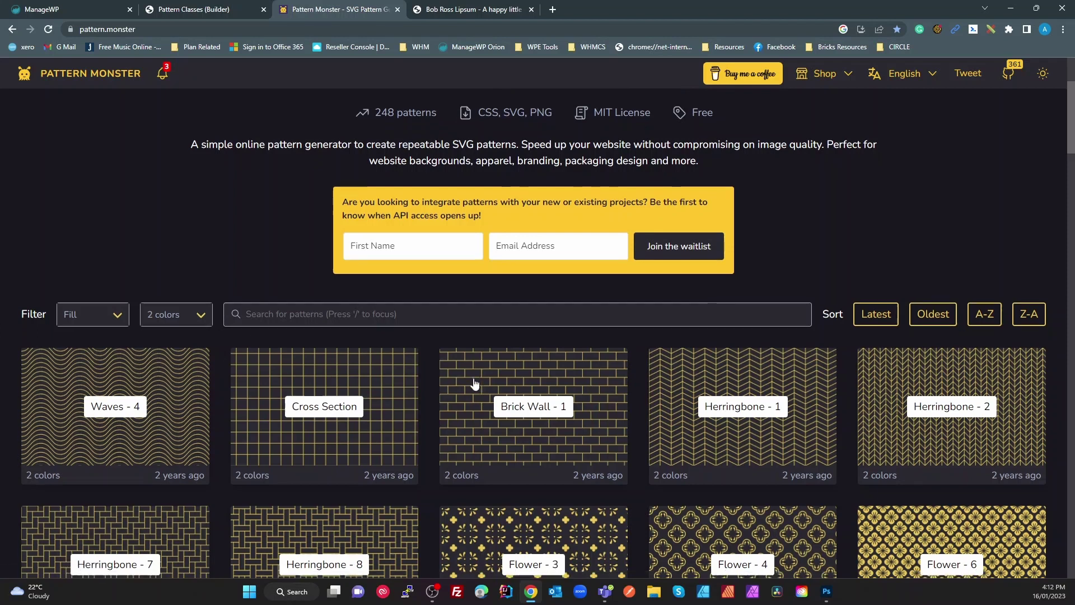
Browse the filtered two-color fill patterns and open the Hexagon - 10 pattern
scroll(484, 391, "down", 15)
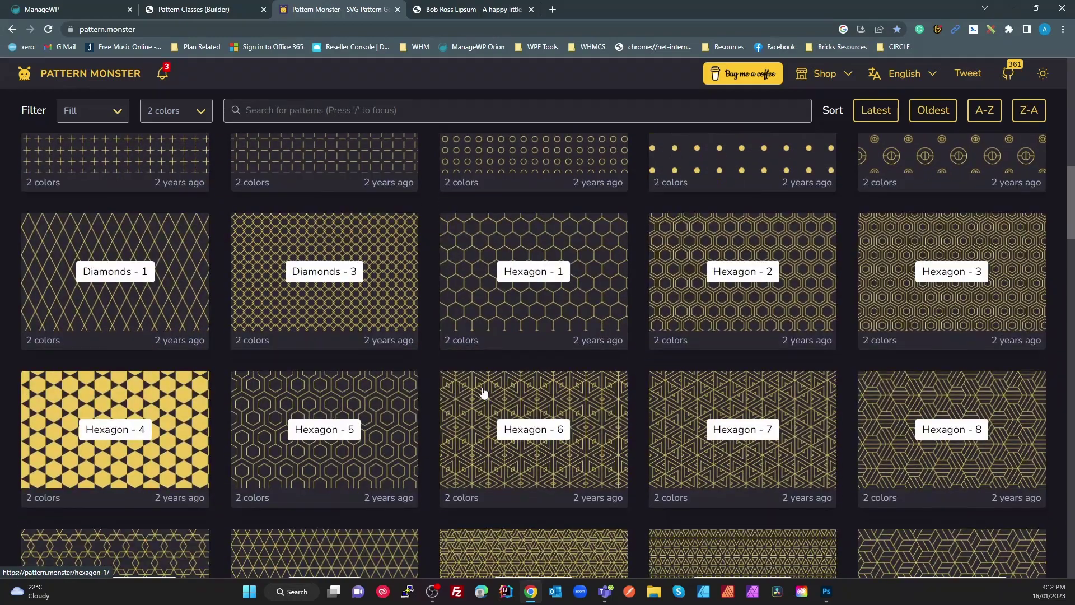
scroll(484, 391, "down", 6)
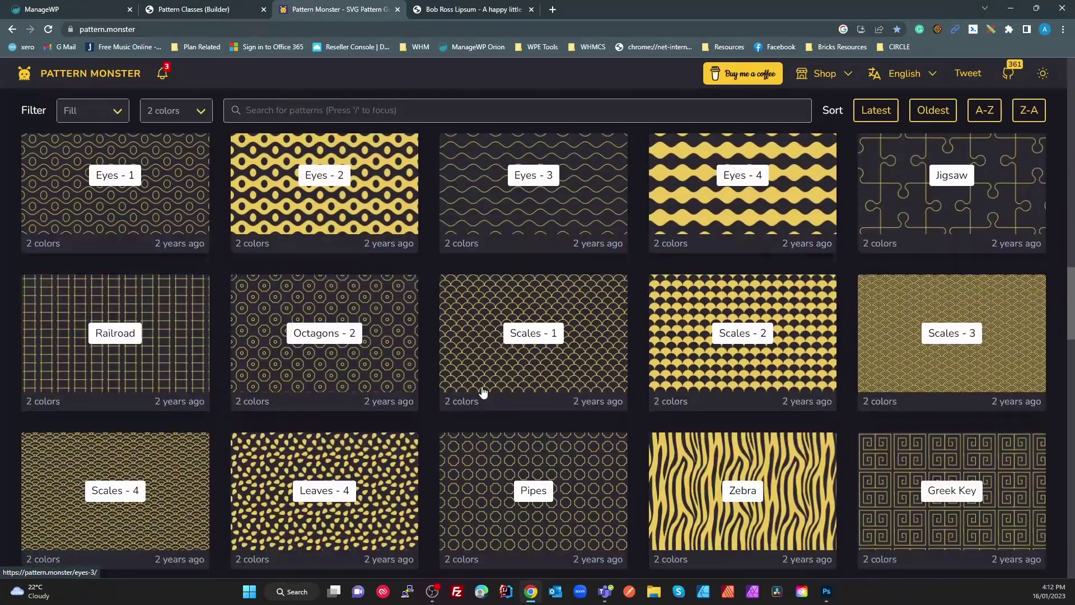
scroll(483, 391, "down", 4)
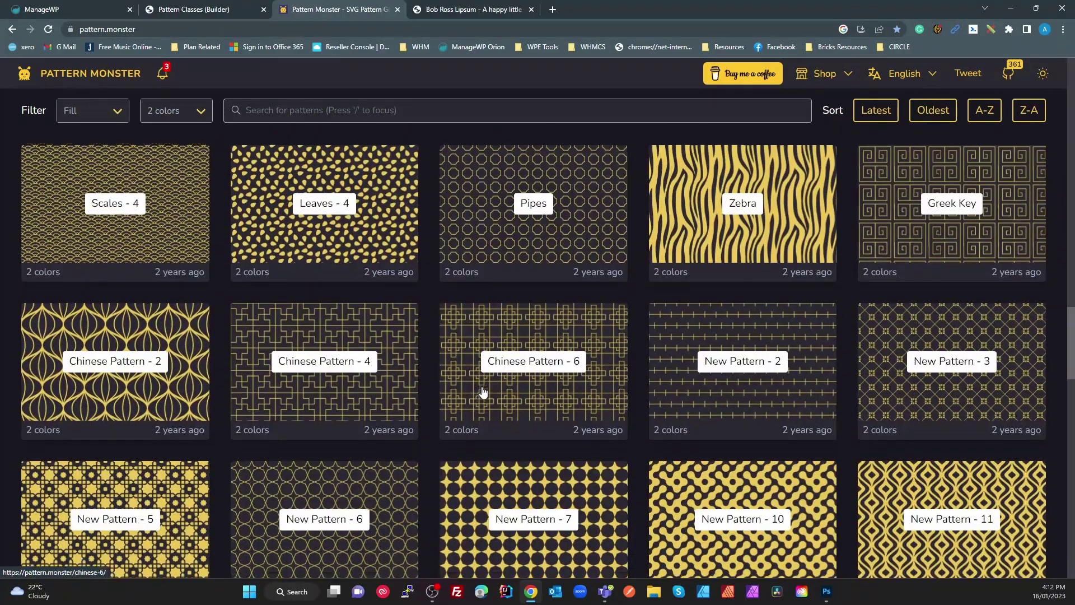
scroll(483, 390, "down", 7)
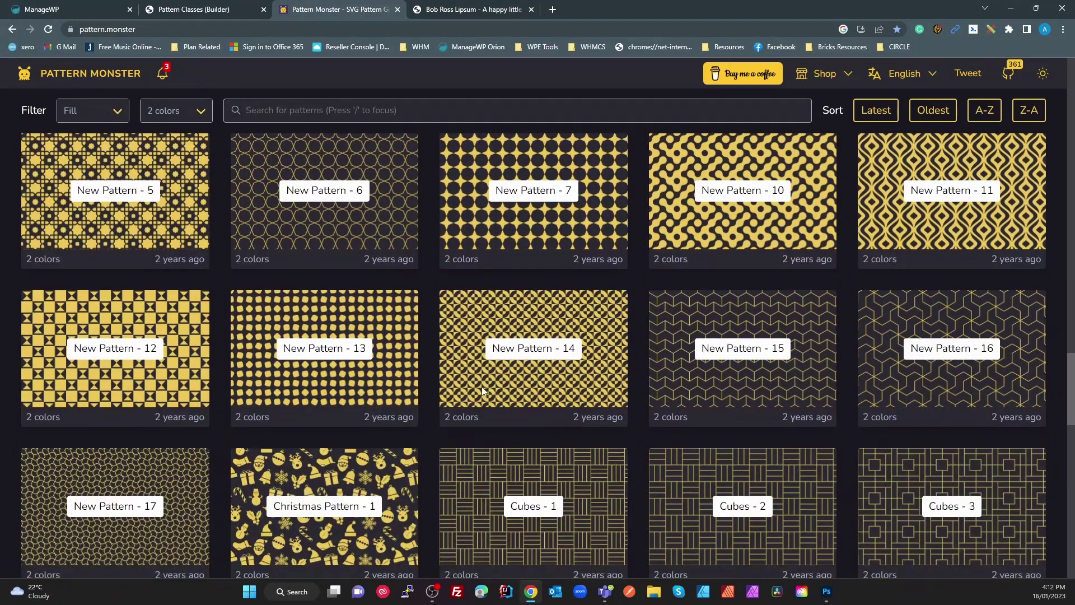
scroll(482, 390, "down", 6)
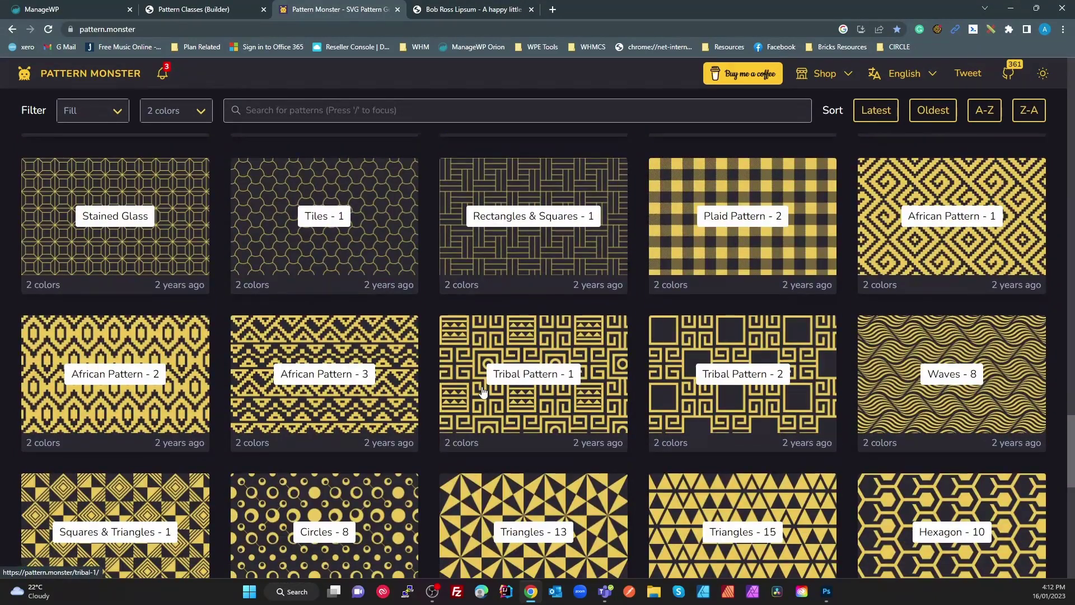
scroll(484, 391, "up", 2)
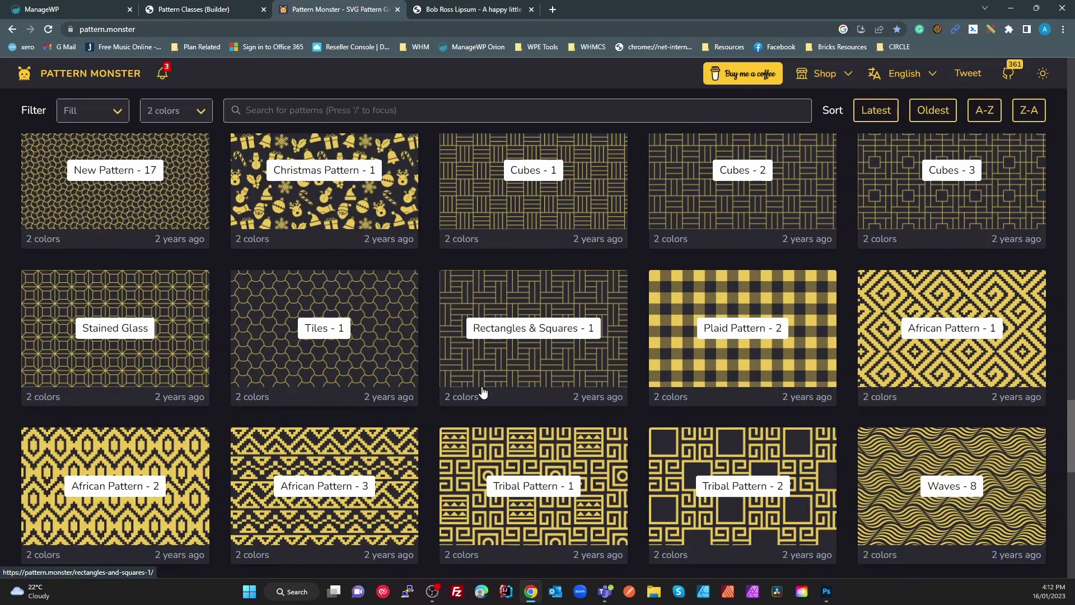
scroll(483, 390, "down", 4)
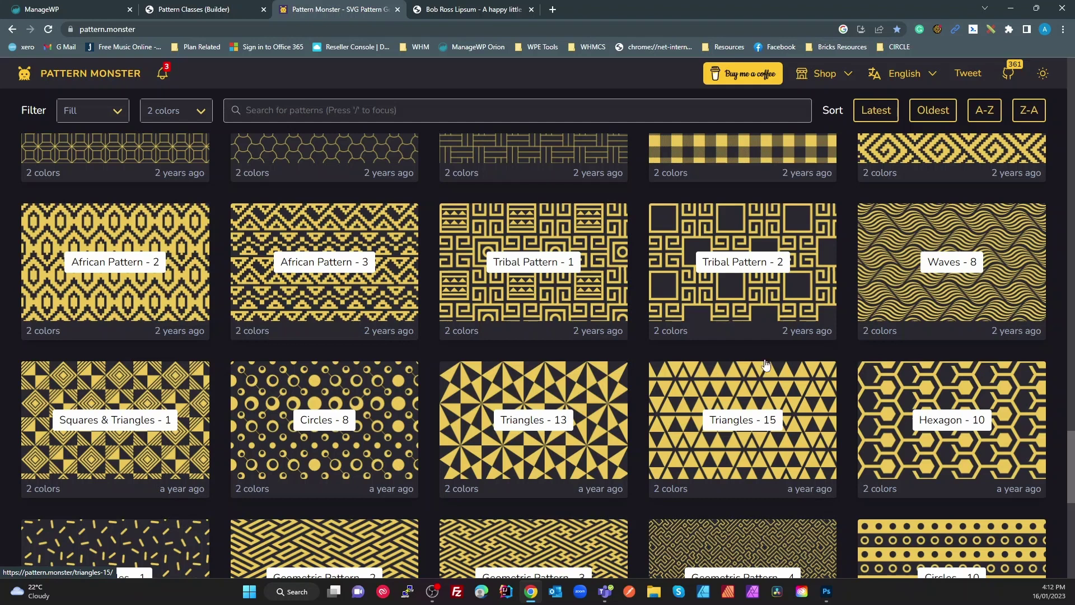
left_click(938, 470)
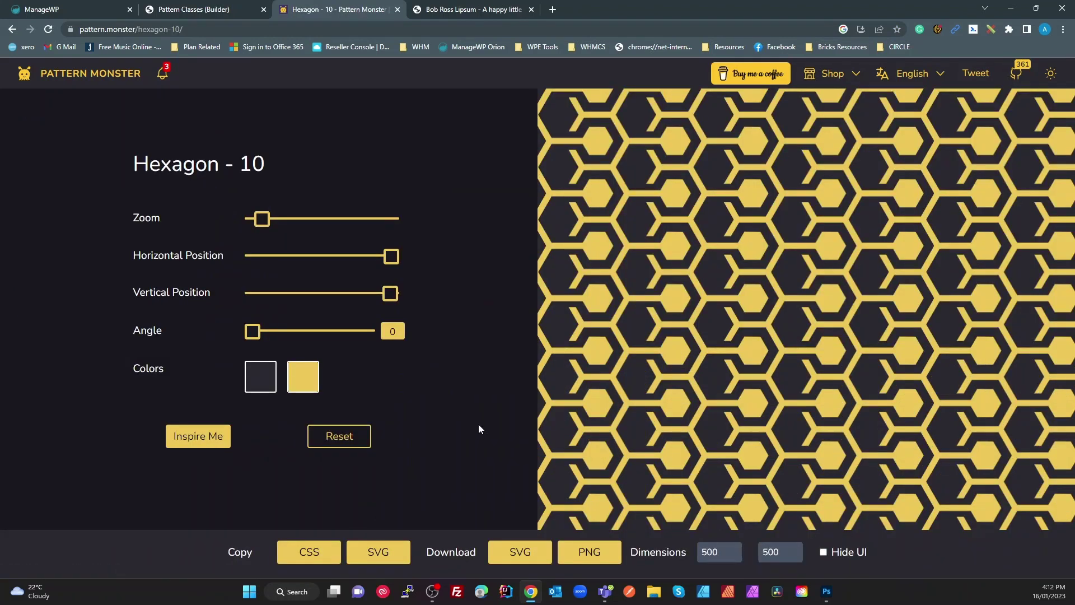
Set the first color of the Hexagon - 10 pattern to fully transparent black, #00000000
left_click(261, 388)
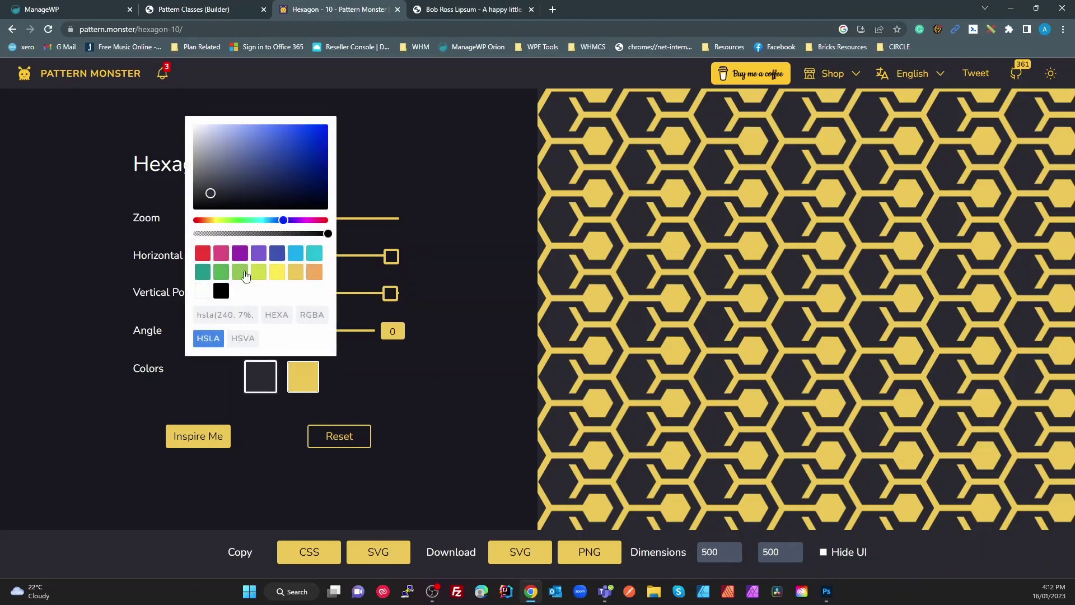
left_click(281, 323)
left_click(221, 291)
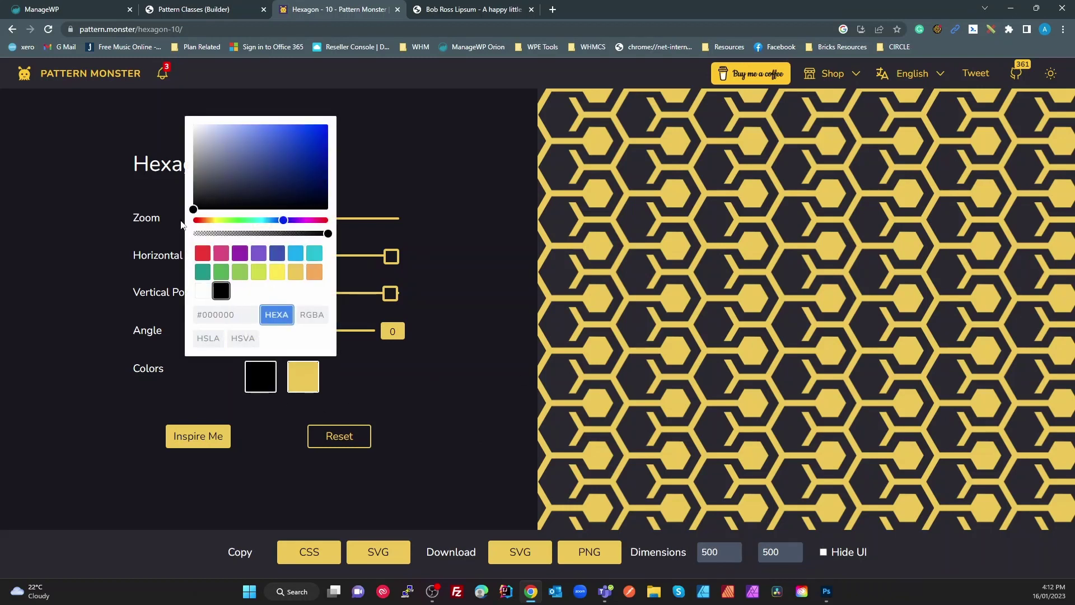
left_click_drag(326, 234, 152, 261)
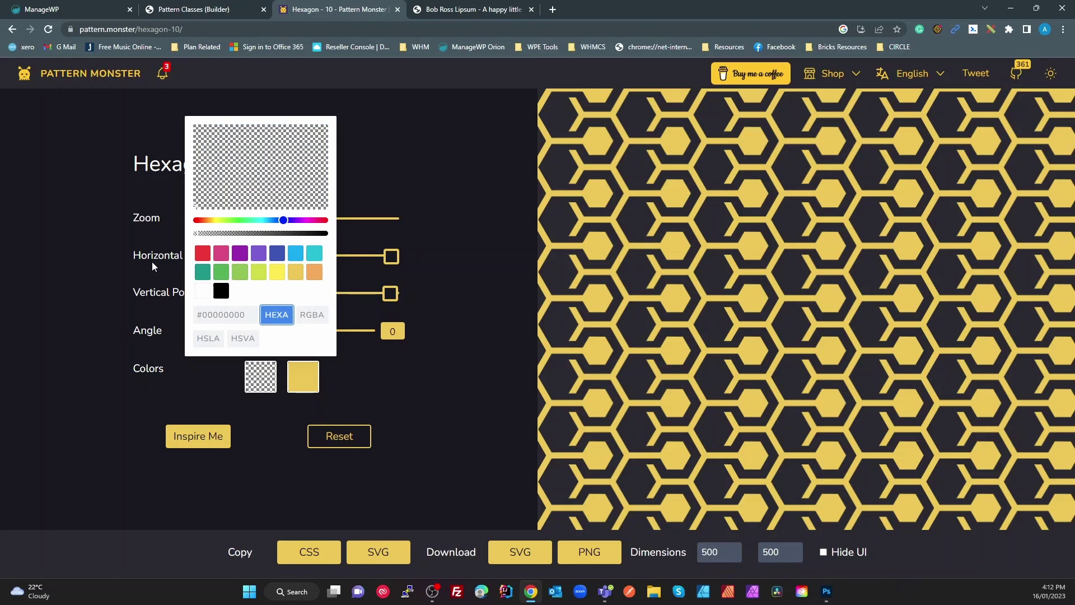
Set the pattern's second color to white, #FFFFFF, and copy the pattern as CSS
left_click(305, 390)
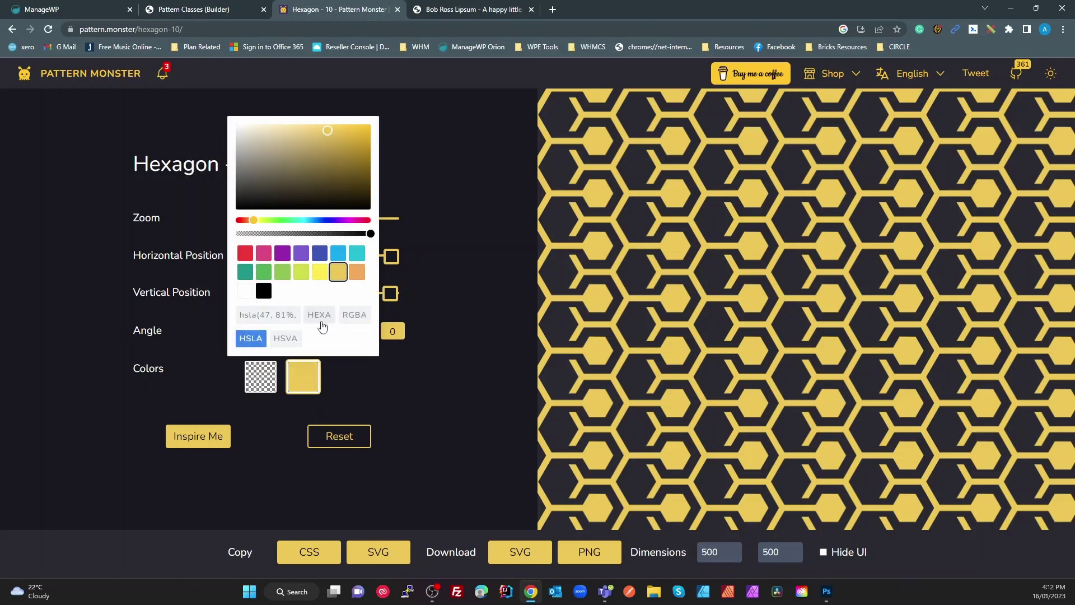
left_click(320, 318)
left_click(245, 290)
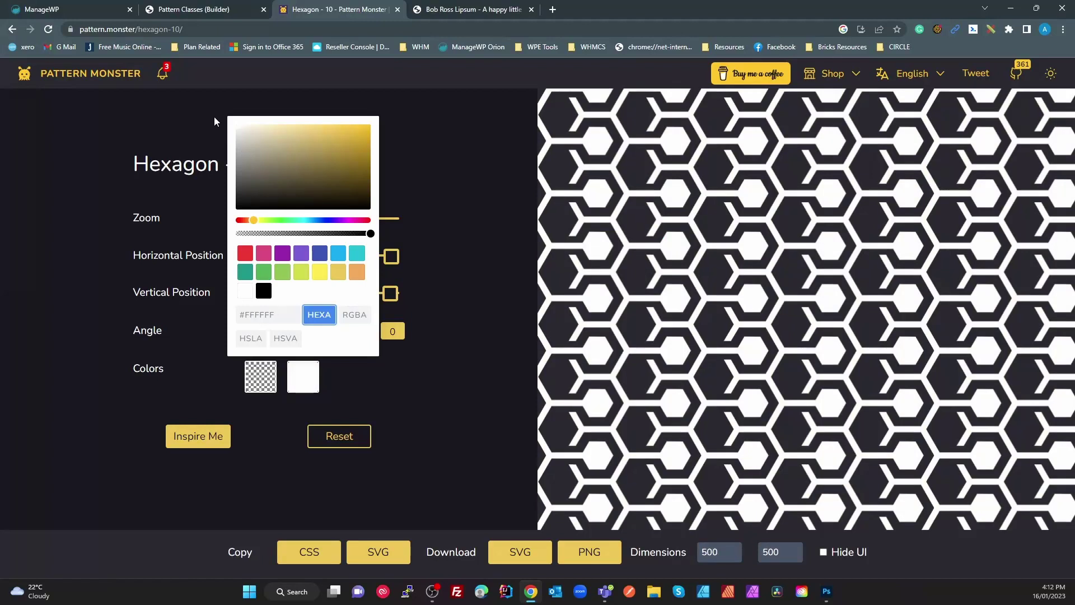
left_click(461, 351)
left_click(320, 559)
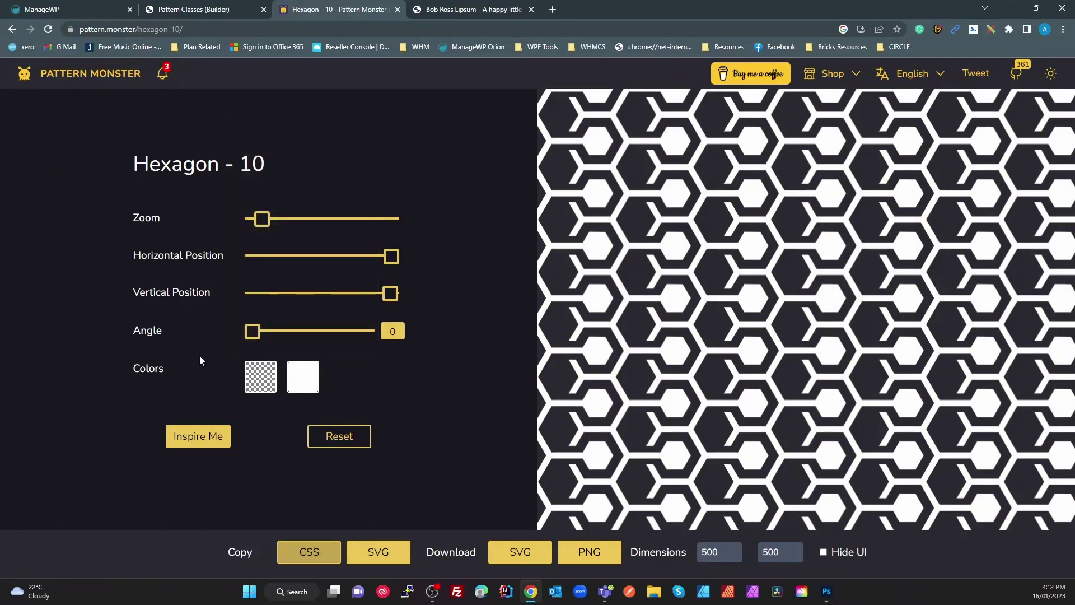
Copy the word "Hexagon" from the pattern's title and create the class b-bg-pattern--hexagon1 on the second section in the Bricks builder
left_click_drag(220, 166, 134, 169)
key("ctrl+c")
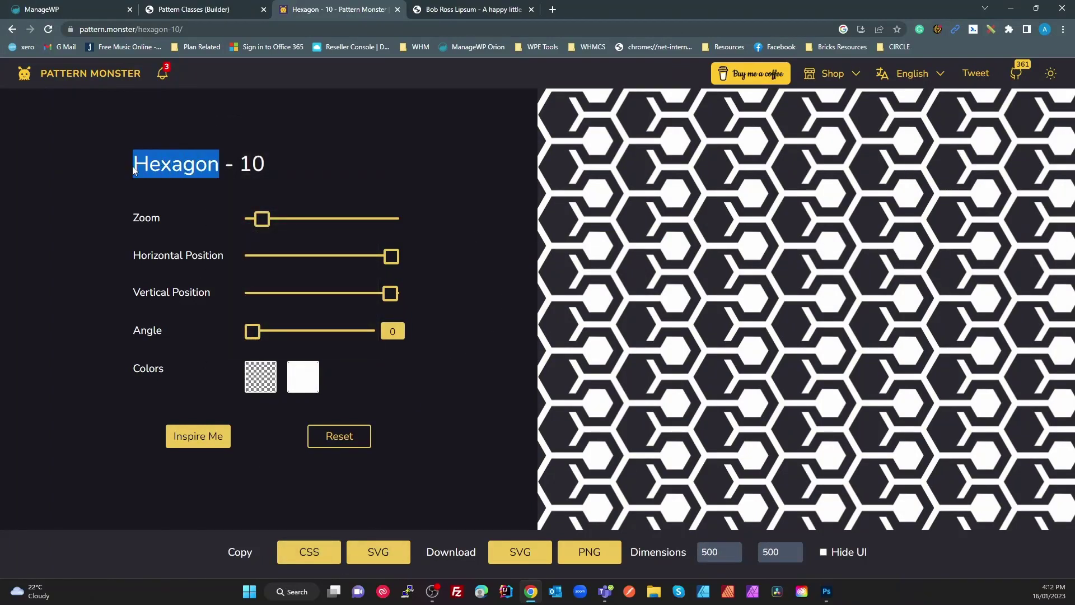
left_click(196, 11)
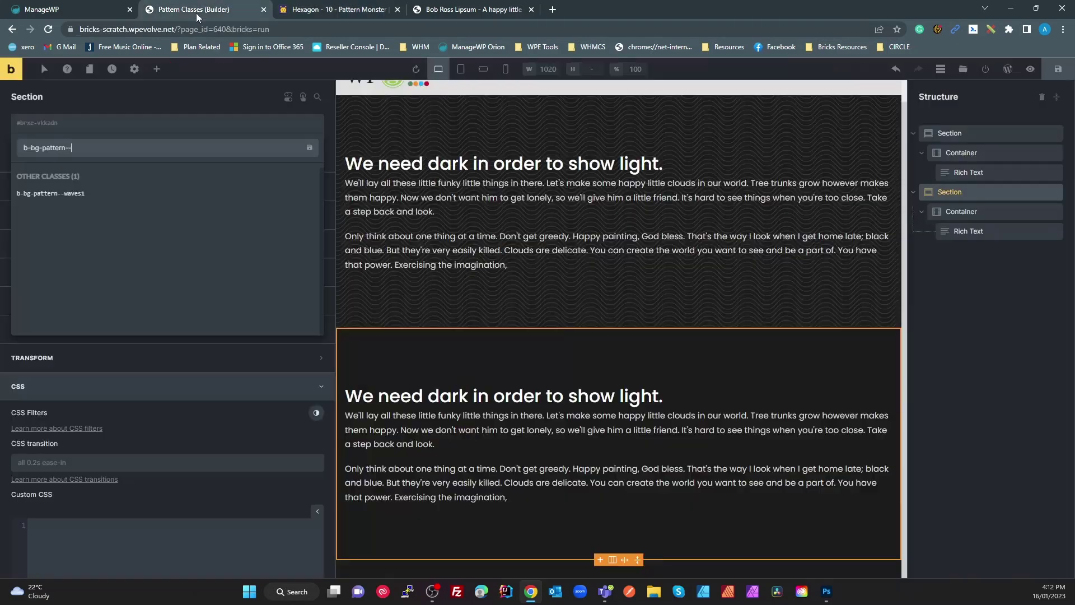
key("ctrl+v")
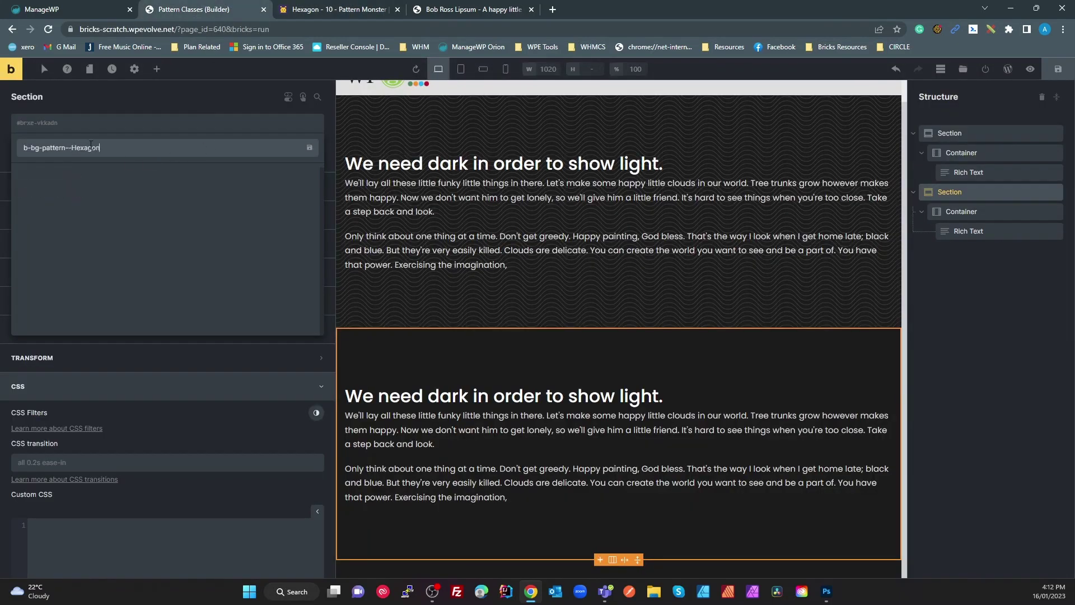
key("BackSpace")
type("h")
key("Return")
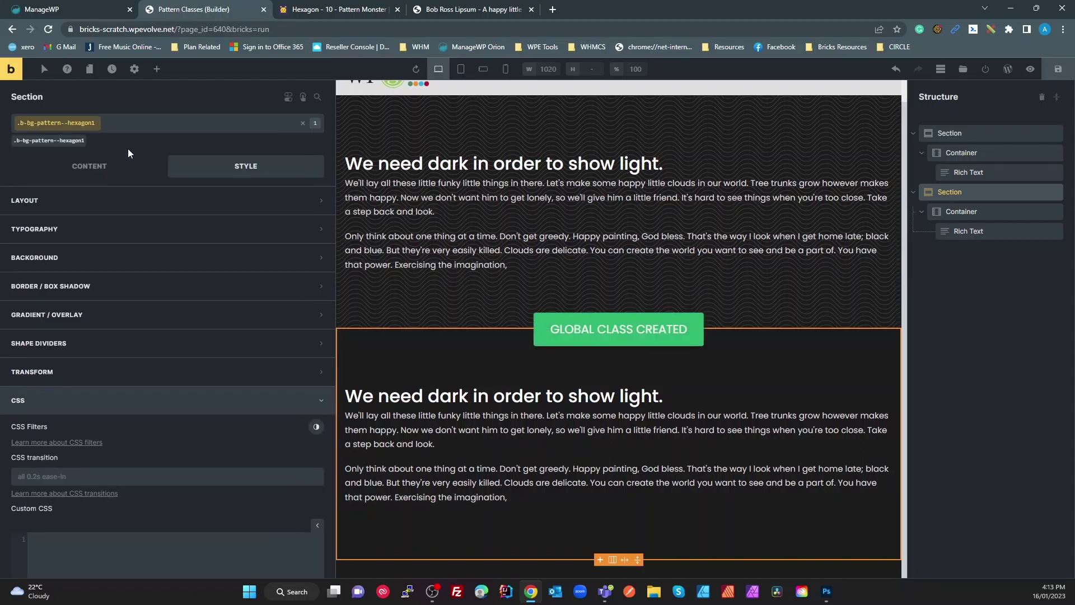
Add an empty root{ } rule to the custom CSS of the b-bg-pattern--hexagon1 class
left_click(98, 567)
type("root{")
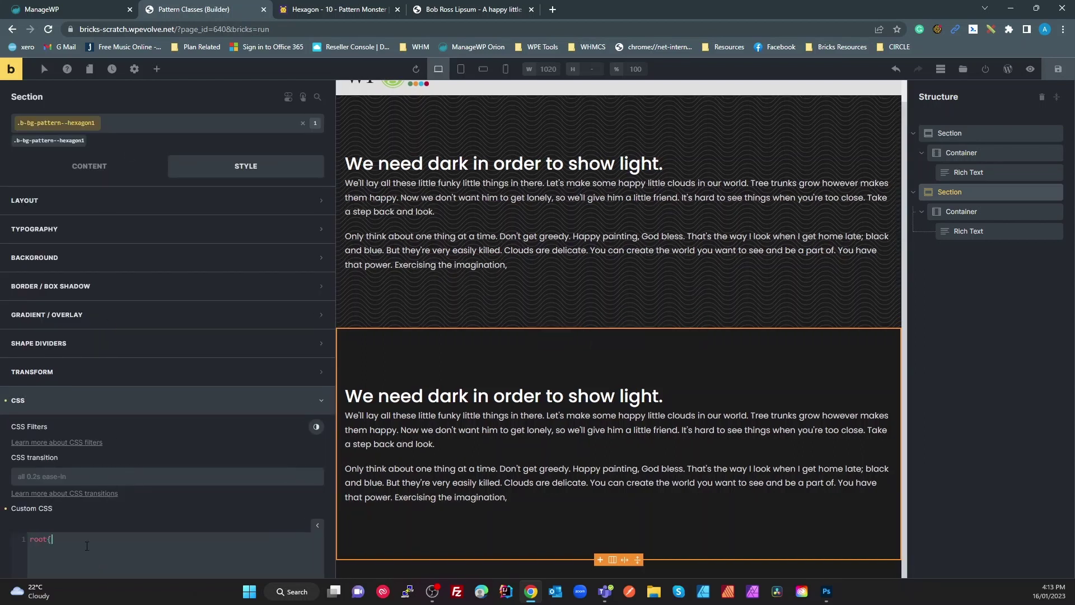
key("Return")
scroll(89, 521, "down", 3)
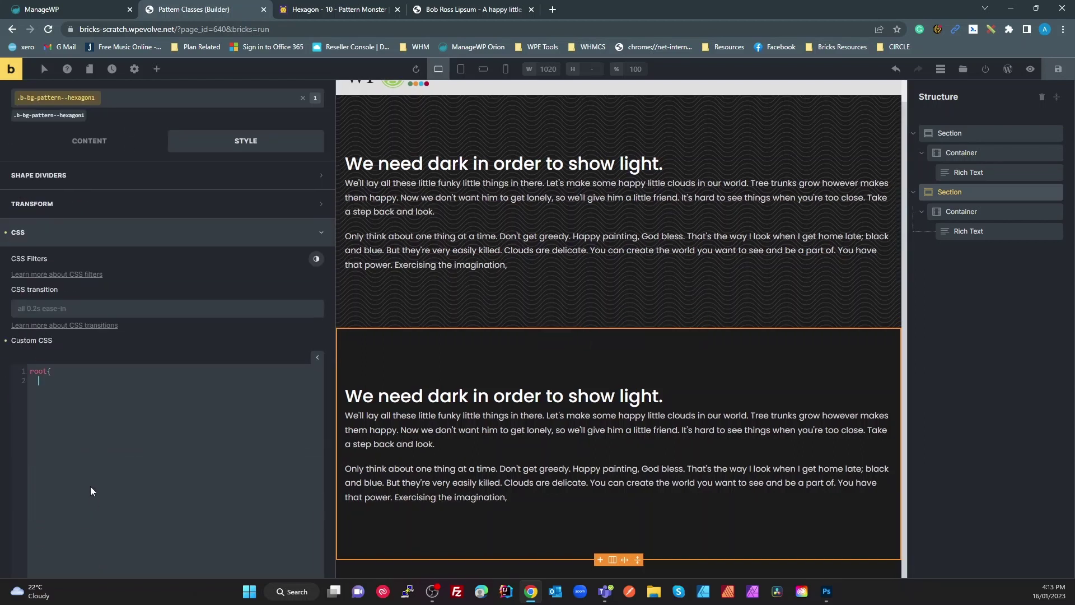
key("Return")
type("}")
Copy the Hexagon - 10 CSS from Pattern Monster and paste it inside the root rule of the hexagon1 class
left_click(358, 9)
left_click(309, 551)
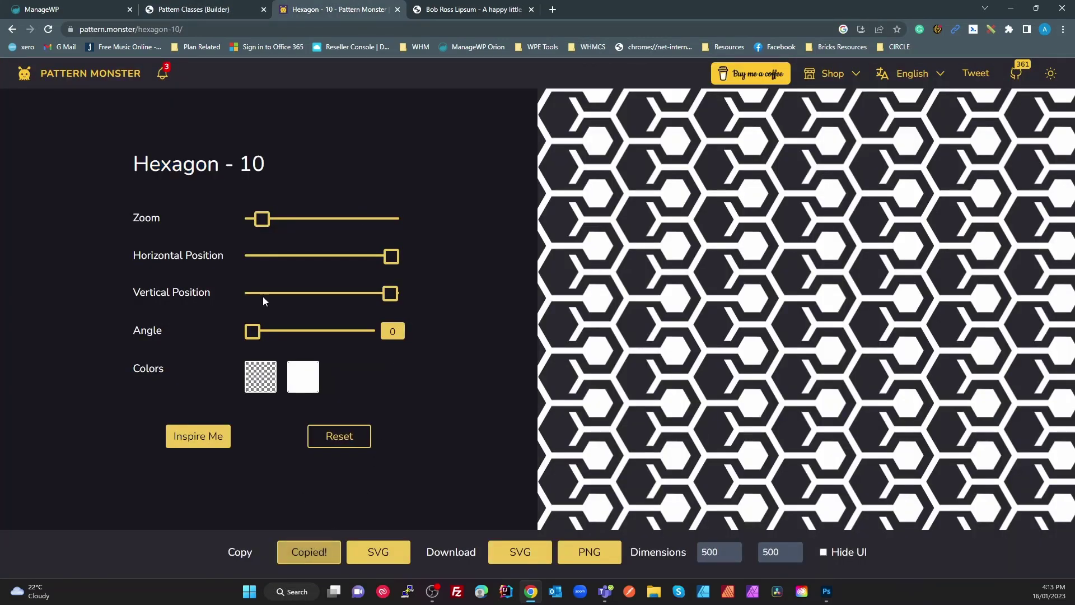
left_click(191, 9)
left_click_drag(38, 381, 44, 376)
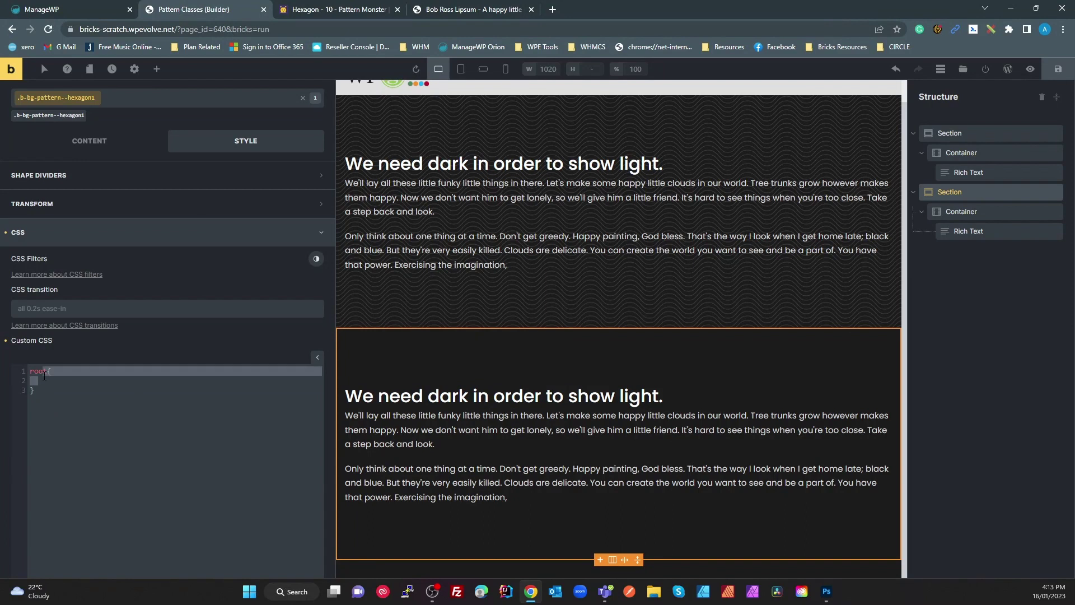
left_click(57, 396)
key("ctrl+v")
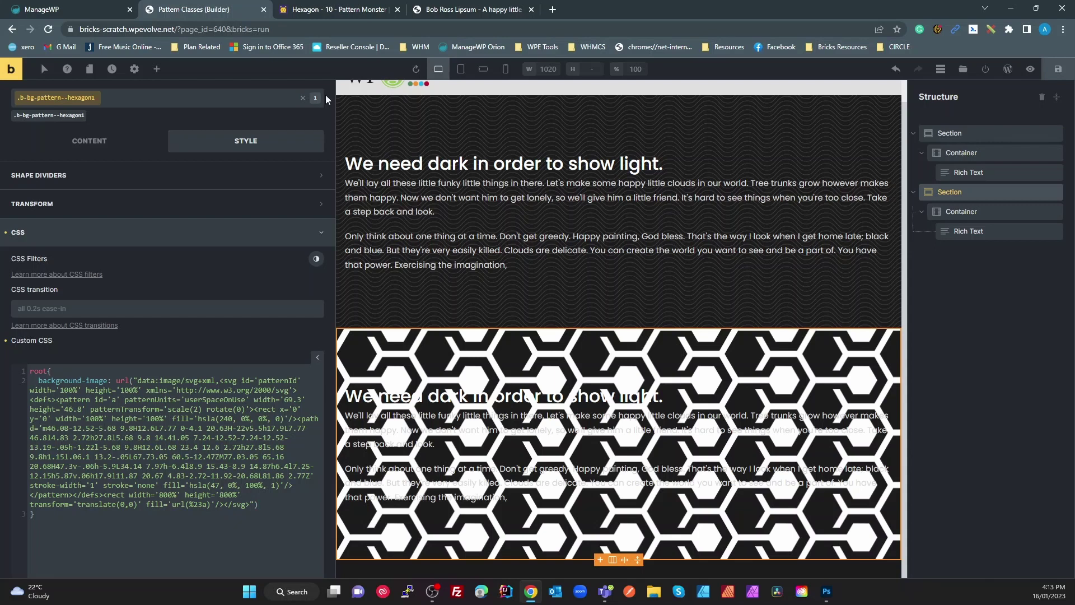
left_click(345, 13)
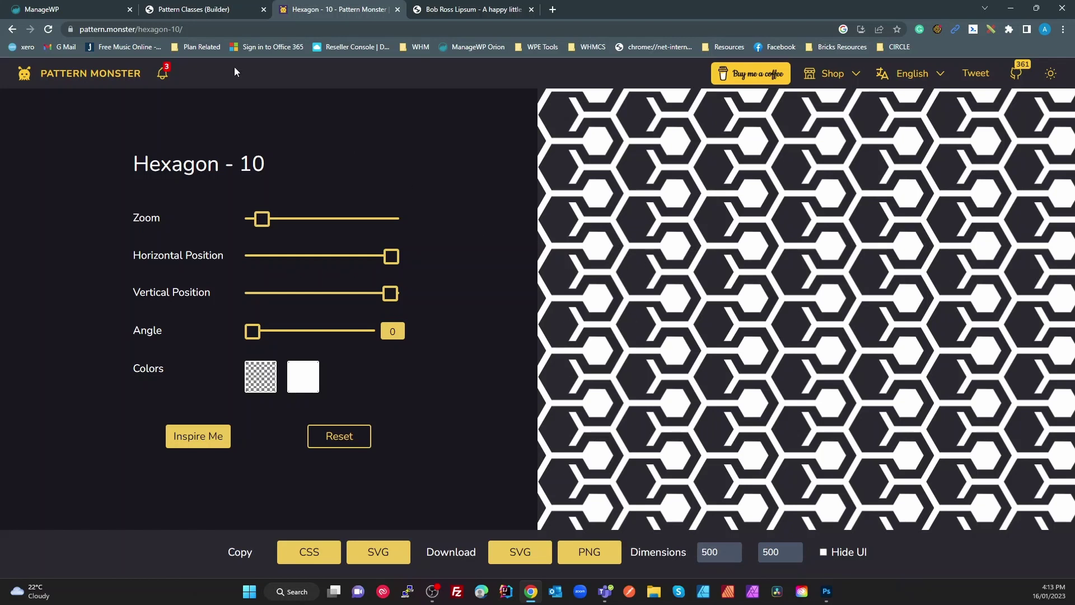
left_click(202, 9)
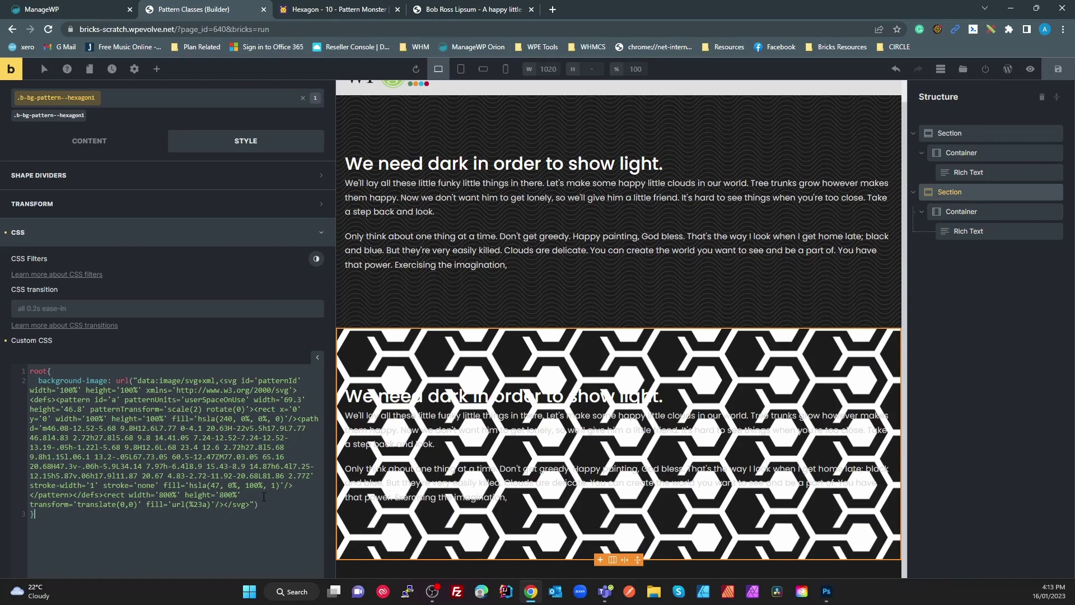
Try an alpha of .2 for the hexagon path's white fill and set it to .1
double_click(172, 485)
left_click(208, 485)
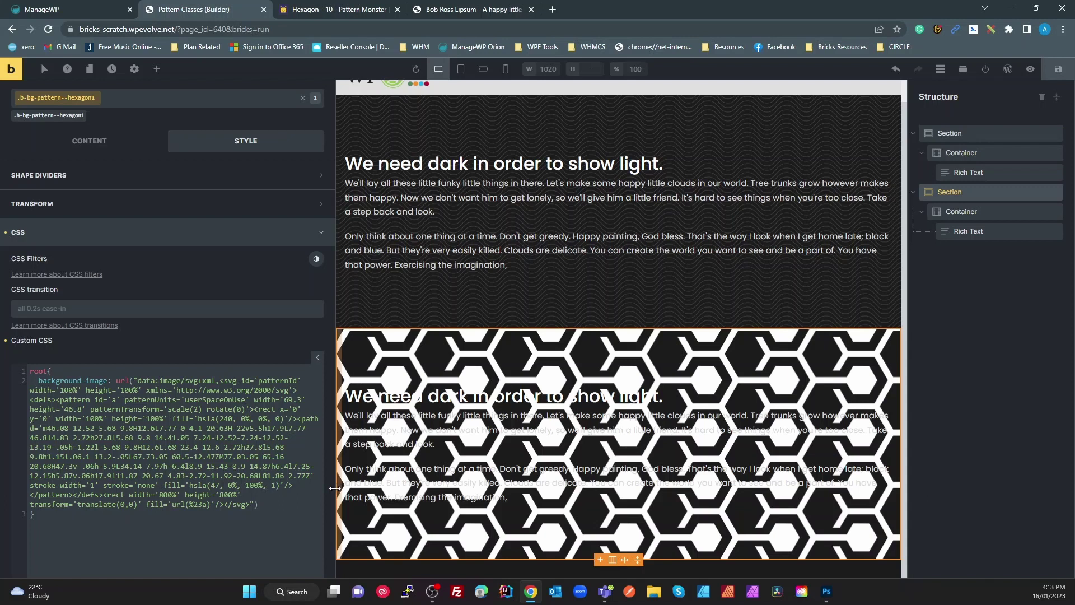
key("BackSpace")
type(".")
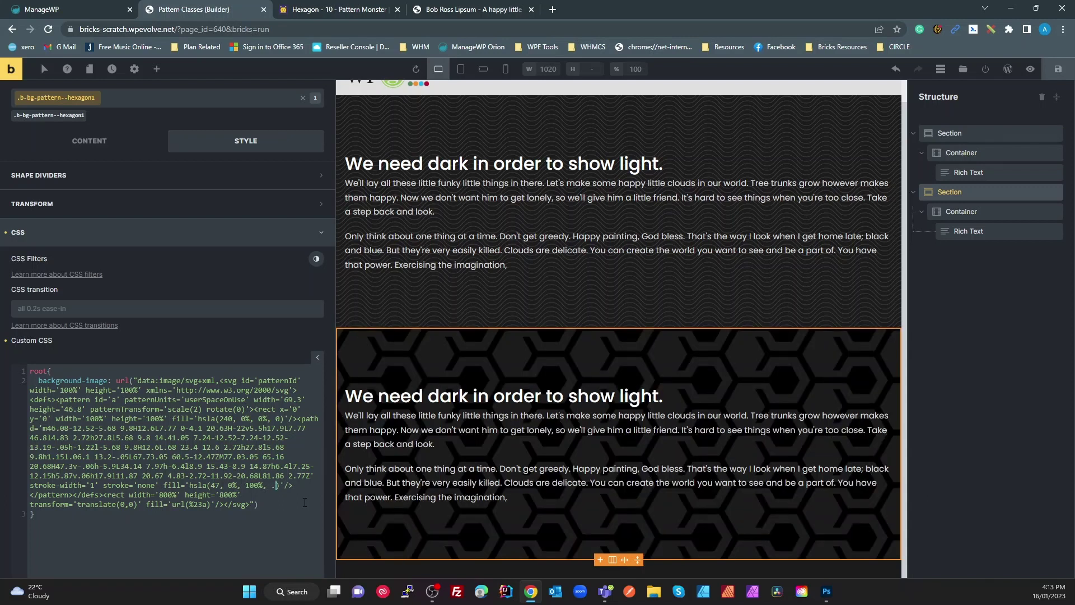
type("2")
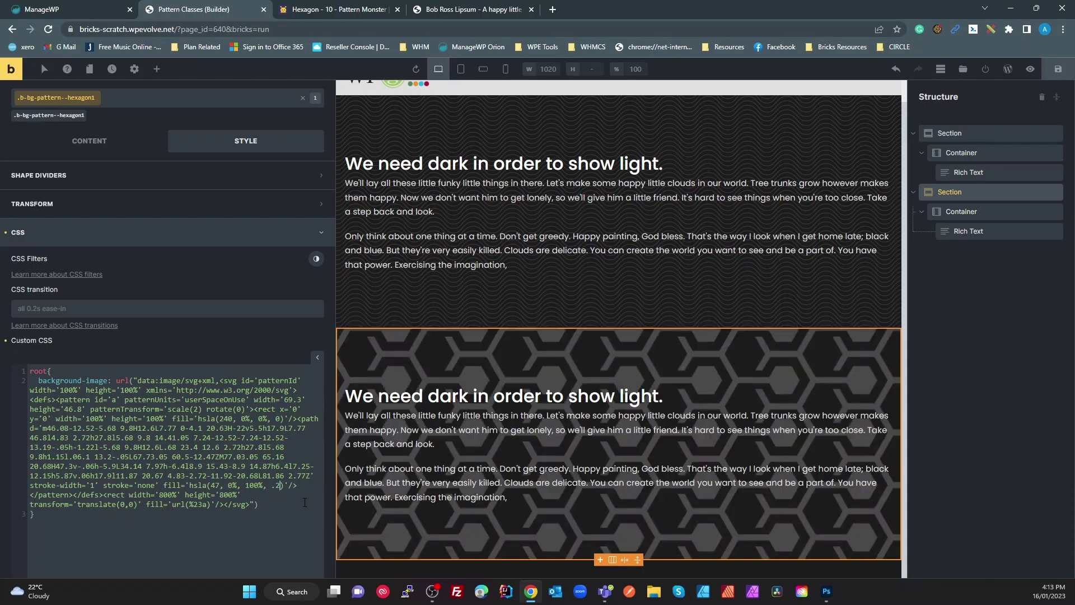
key("BackSpace")
type("1")
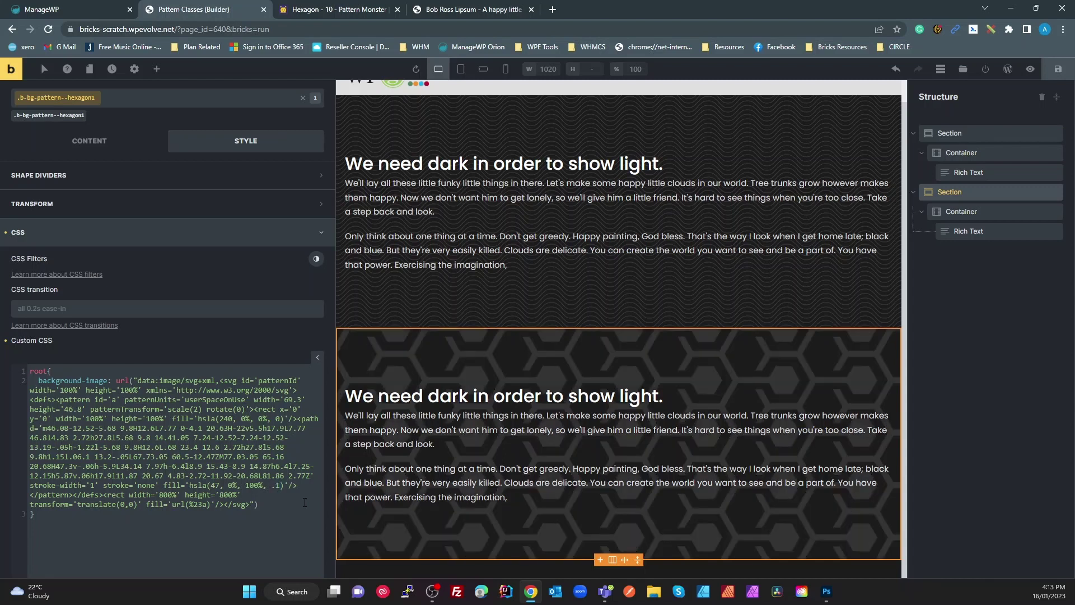
type("5")
type("1")
key("BackSpace")
Try 1 and 0.5 as the scale in the hexagon's patternTransform and change the value to 05
double_click(195, 410)
type("1")
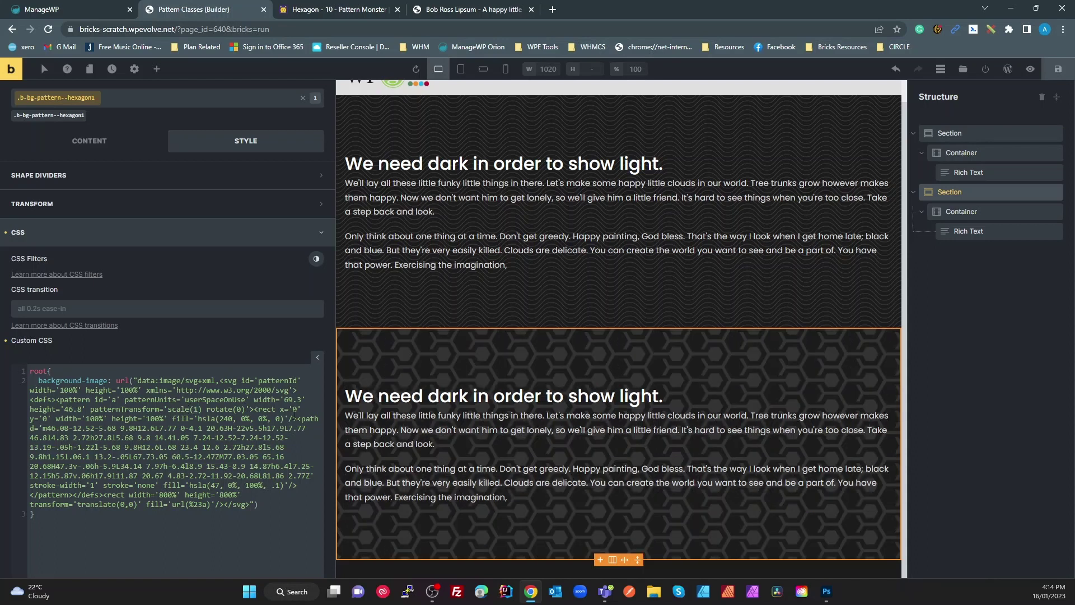
key("BackSpace")
type("0.5")
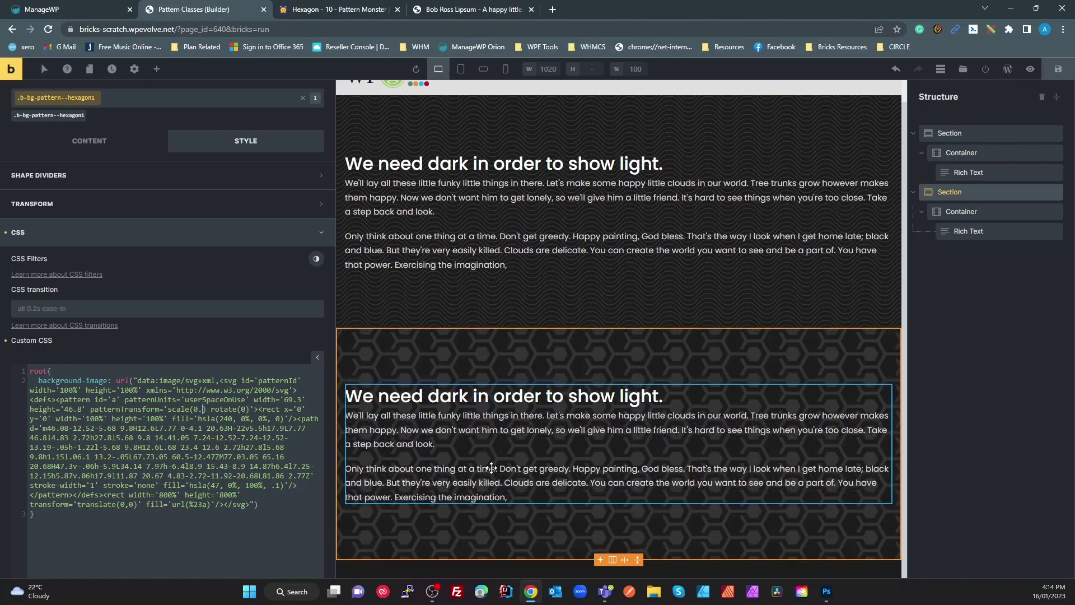
key("Left")
key("BackSpace")
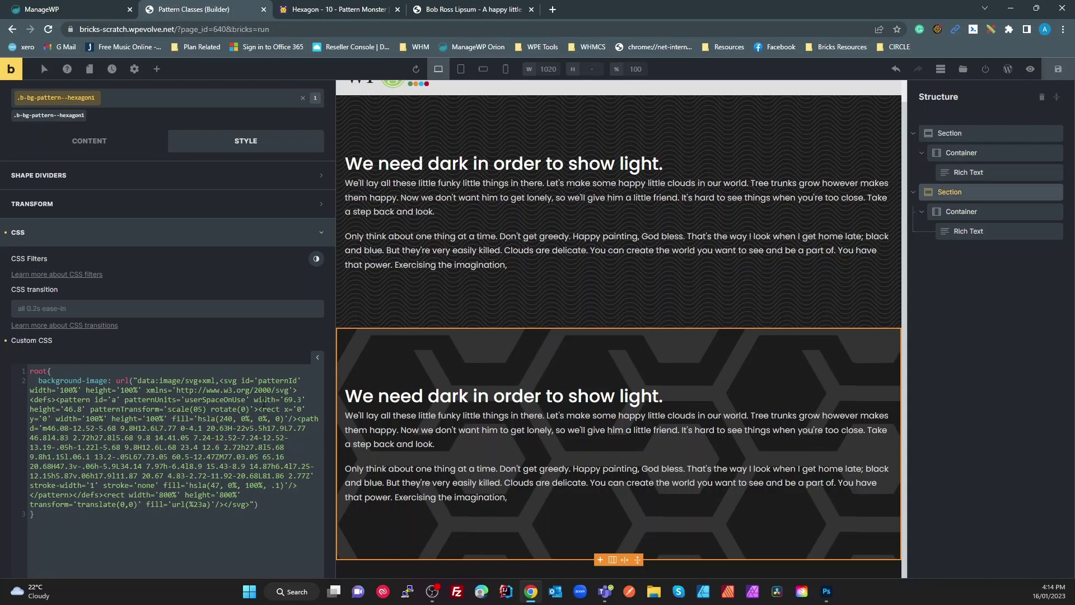
Try 25 and 45 as the rotation in the hexagon's patternTransform and change the value to 45deg
key("BackSpace")
type("25")
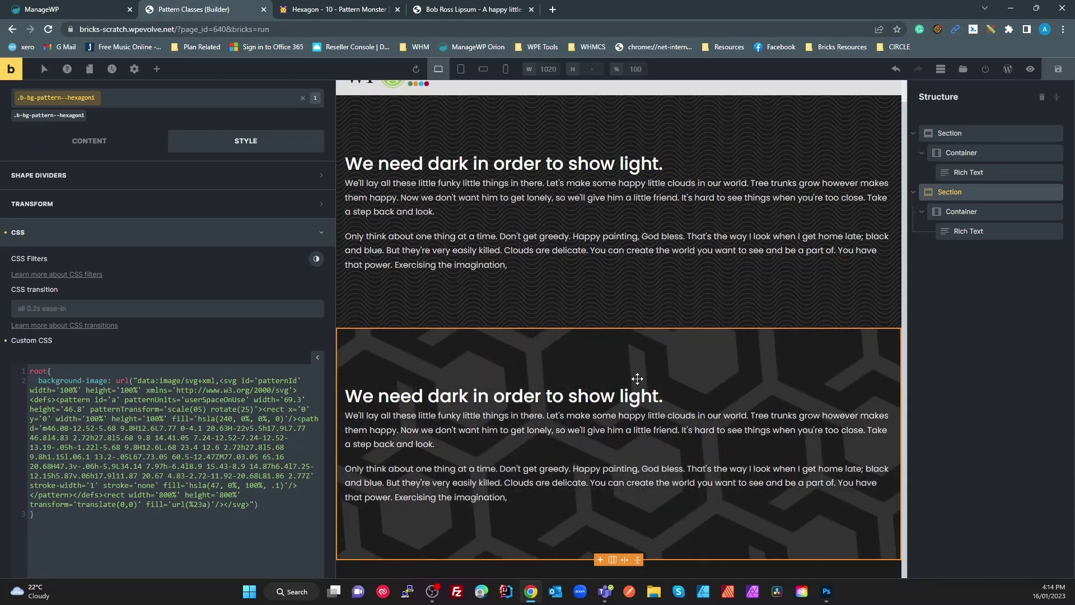
key("BackSpace")
key("BackSpace")
type("45")
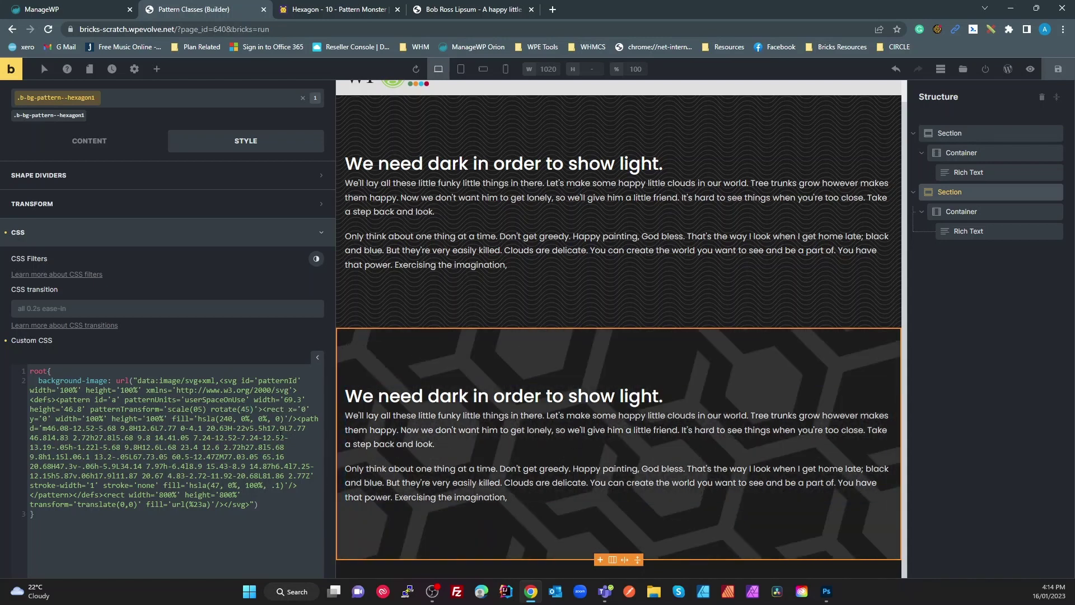
type("deg")
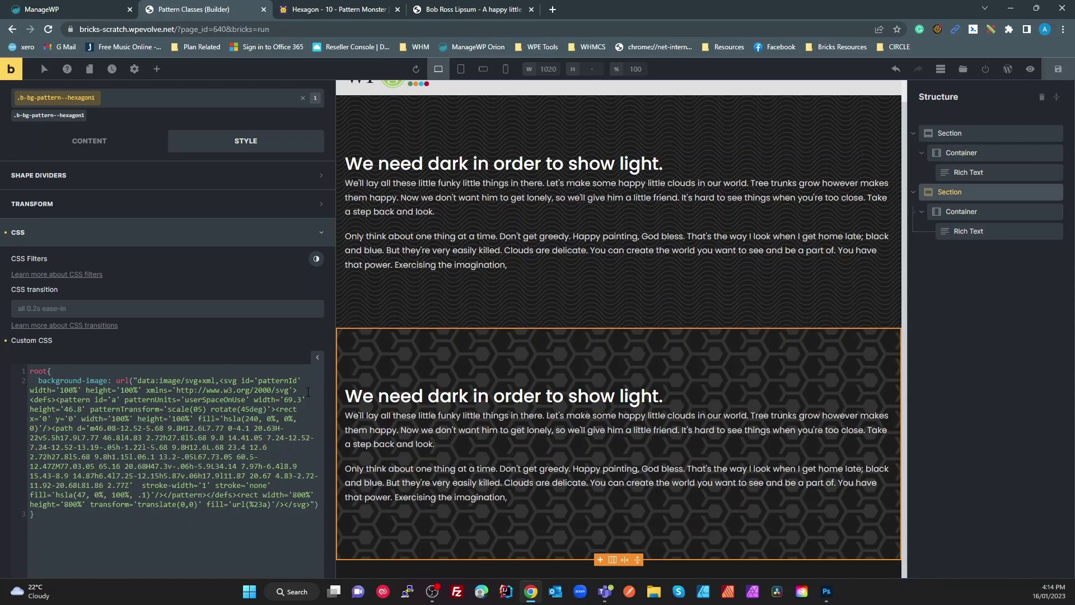
Remove the deg unit from the rotation in the hexagon's patternTransform, leaving rotate(45)
key("BackSpace")
key("BackSpace")
key("BackSpace")
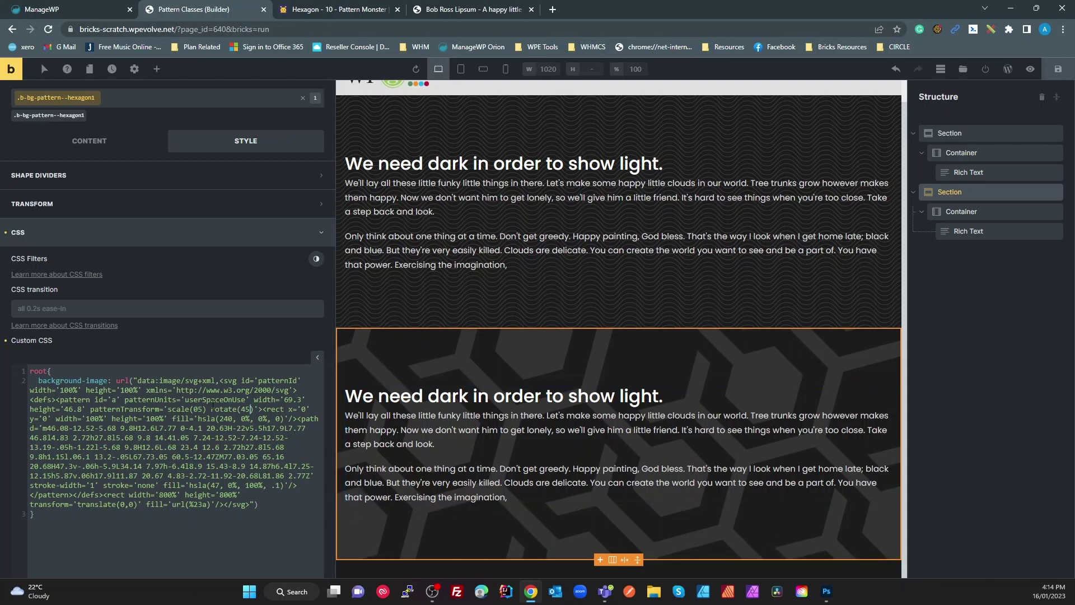
left_click(167, 409)
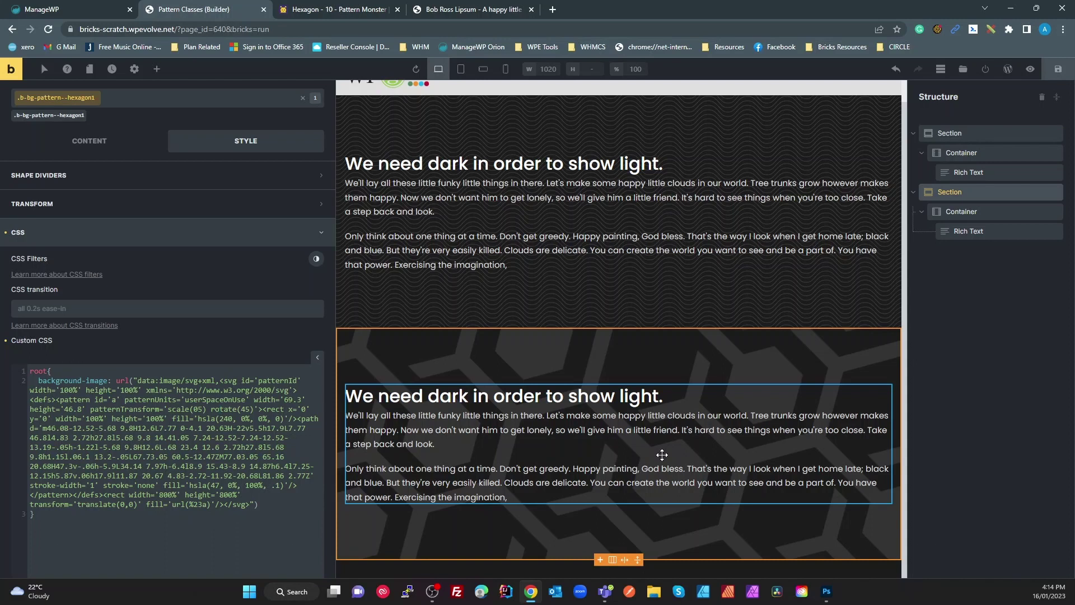
Duplicate the hexagon-patterned section and copy the complete custom CSS of the hexagon1 class
scroll(629, 350, "up", 1)
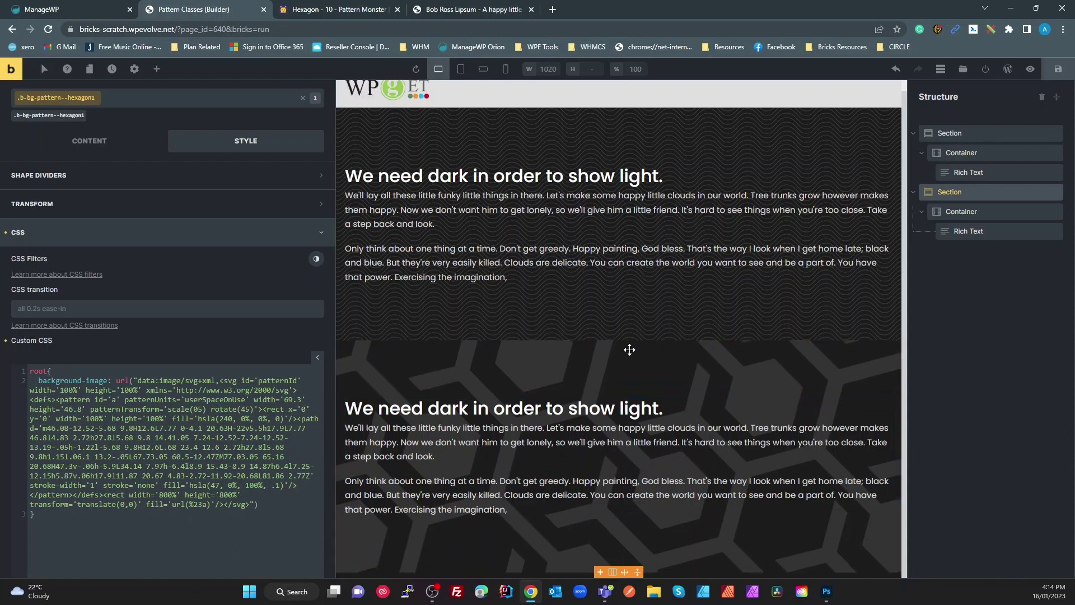
right_click(629, 353)
left_click(914, 220)
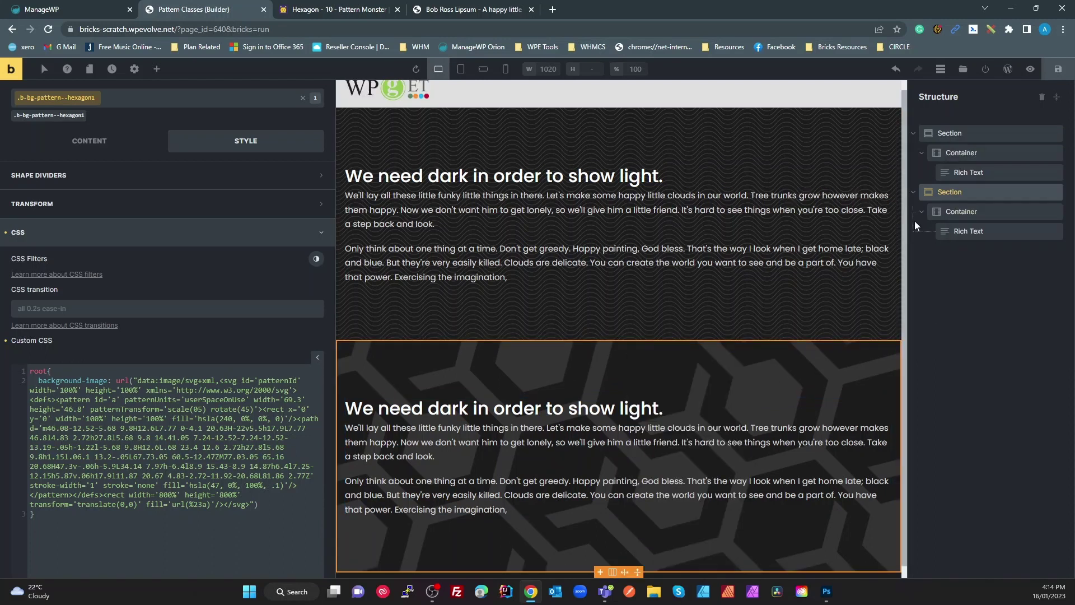
right_click(932, 192)
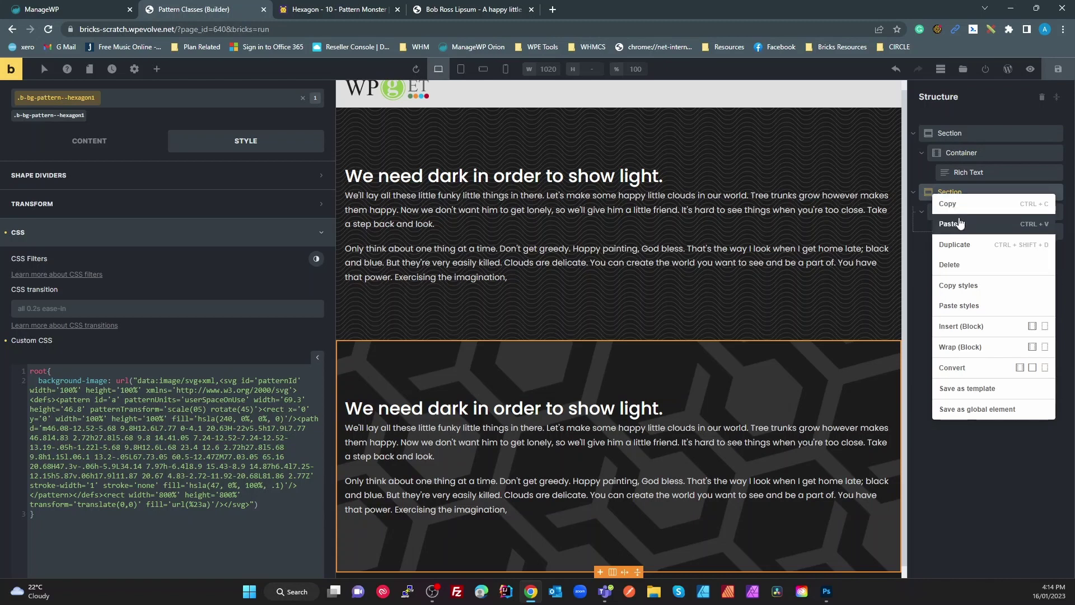
left_click(962, 244)
scroll(725, 347, "down", 3)
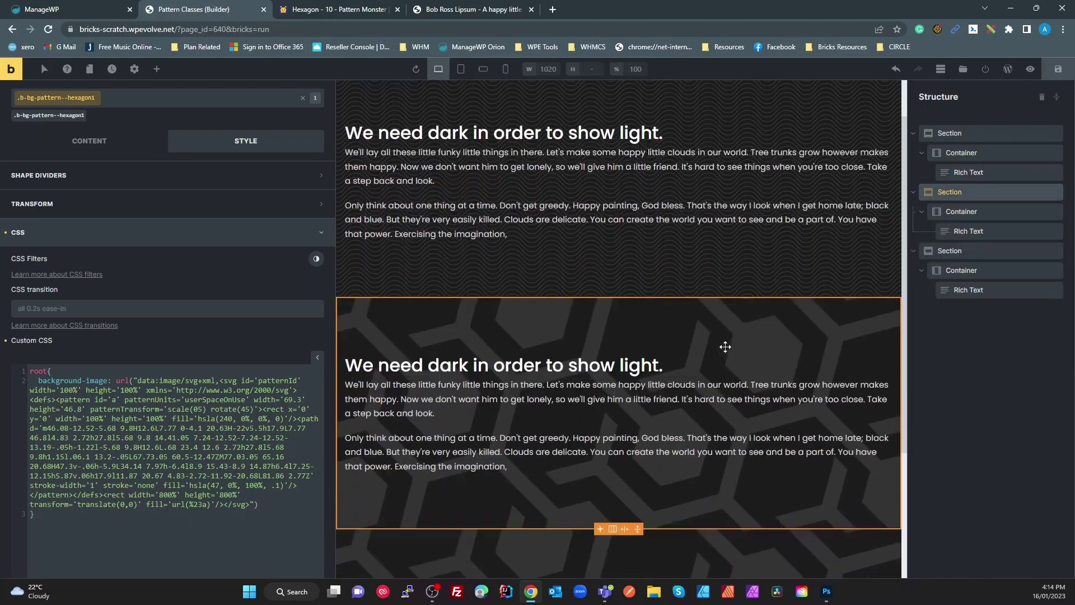
scroll(725, 347, "down", 3)
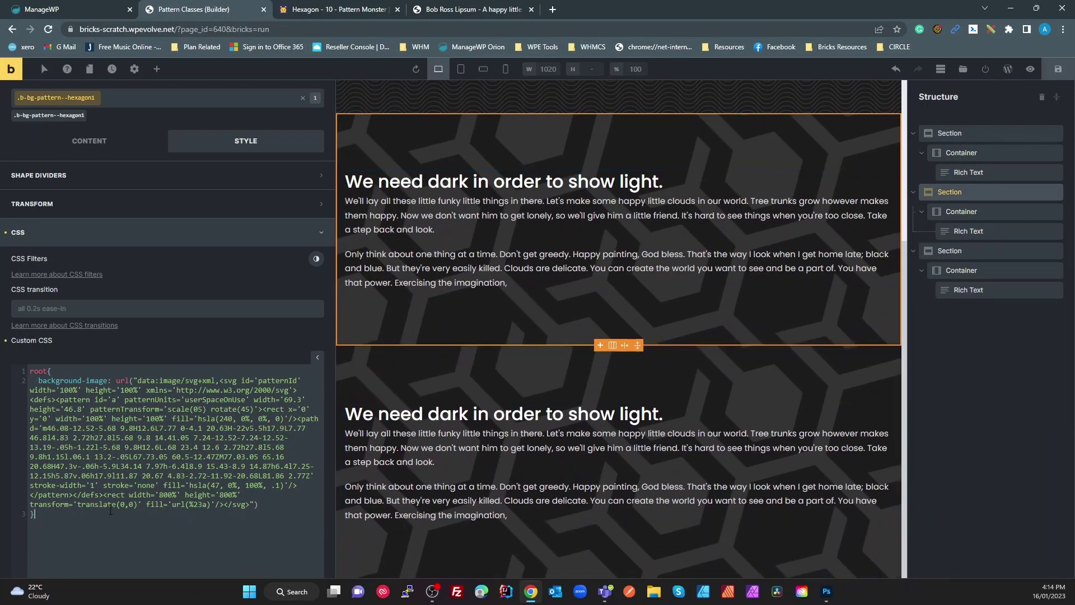
left_click_drag(52, 528, 12, 366)
key("ctrl+c")
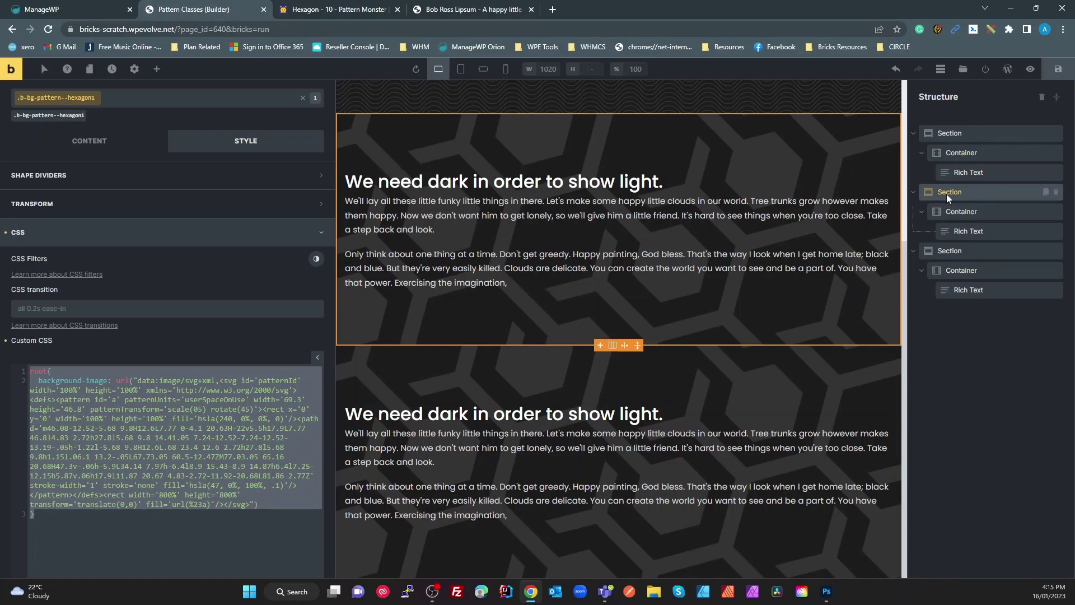
Set the duplicated section's own background colour to the palette yellow #e6b328, at element level rather than on the class
left_click(947, 252)
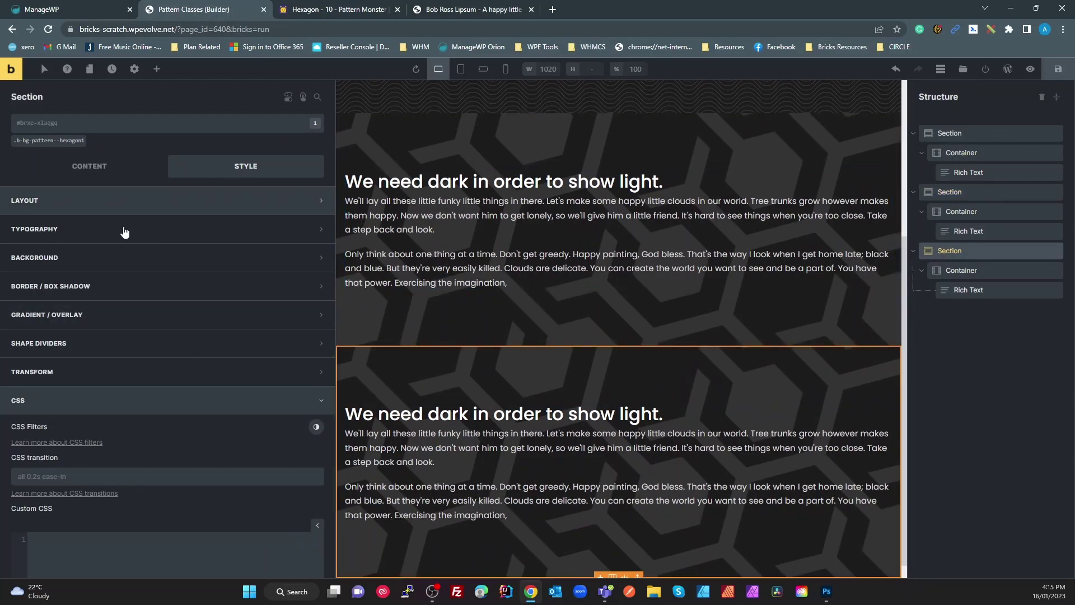
left_click(56, 257)
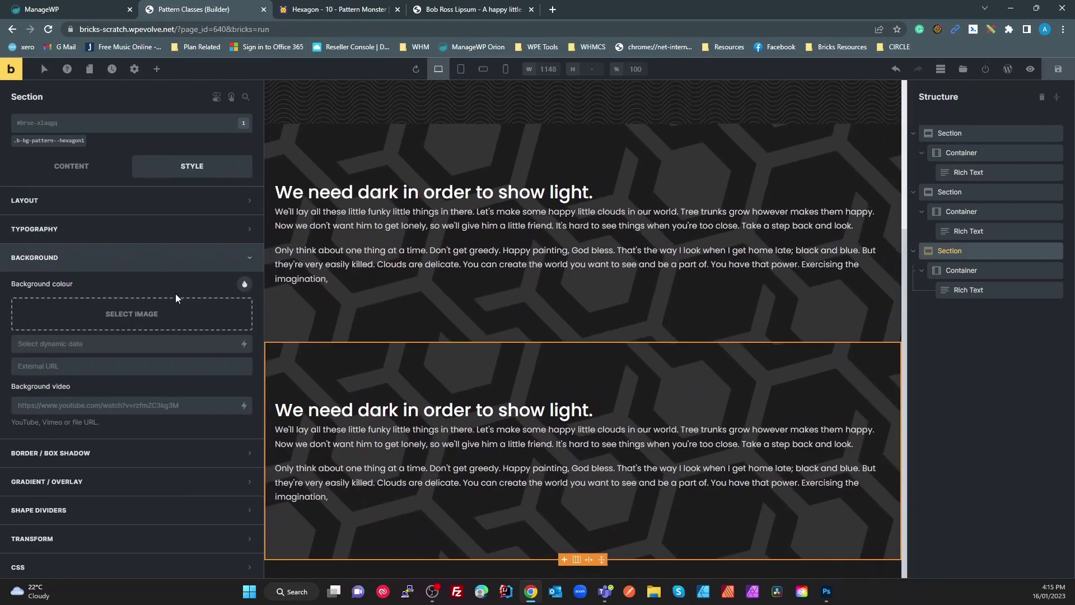
left_click(244, 284)
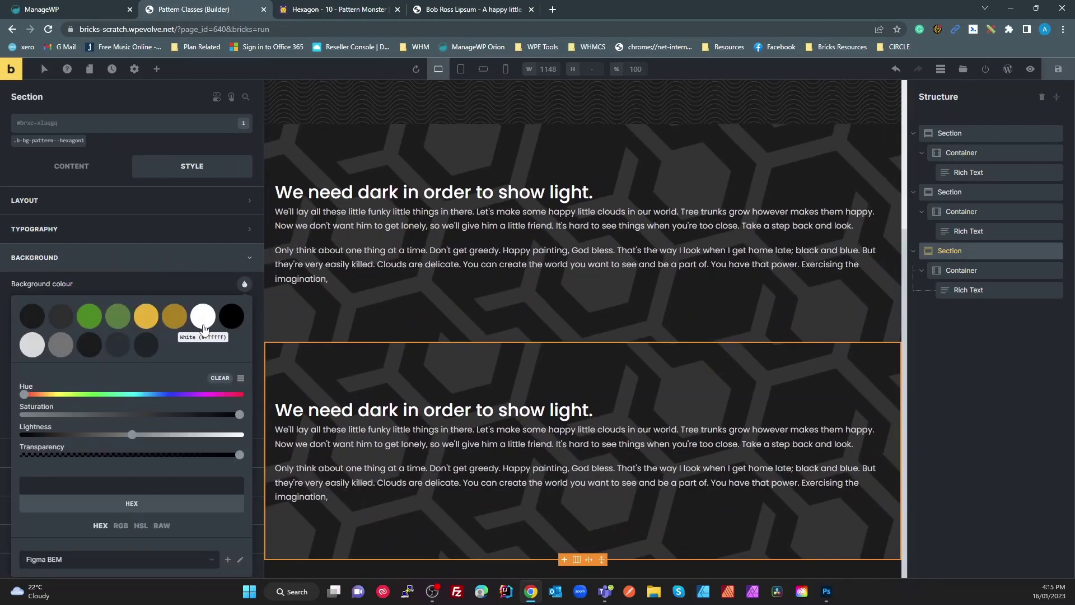
left_click(151, 327)
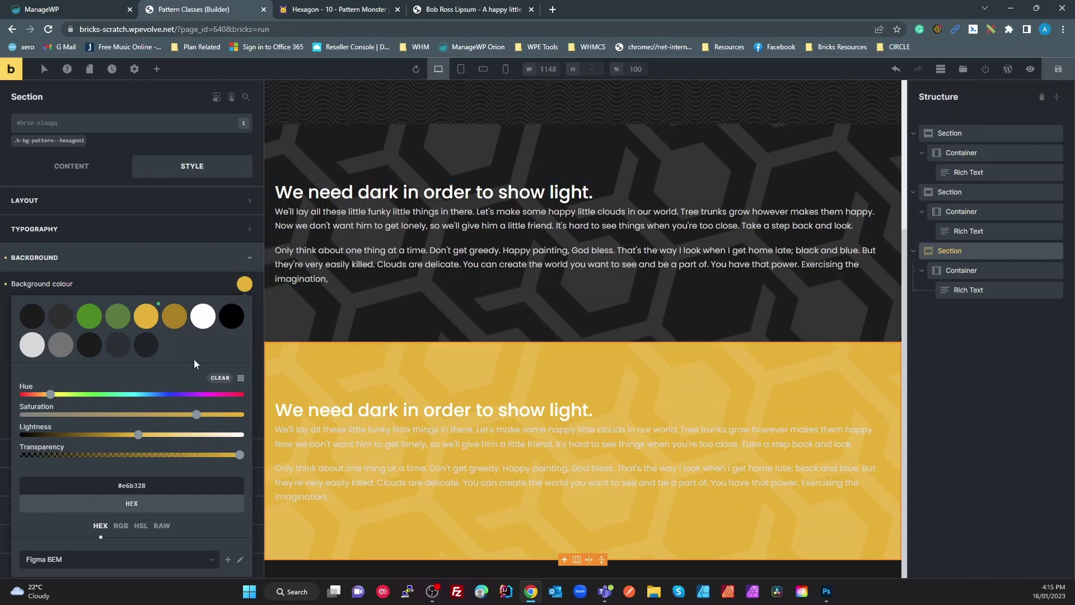
left_click(149, 281)
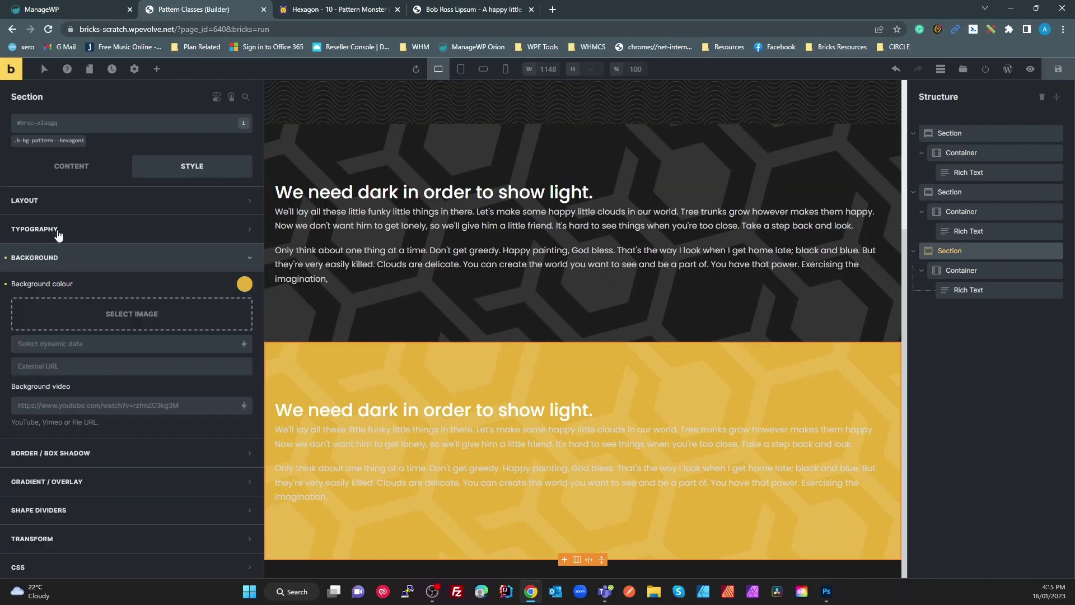
Copy the hexagon1 class's complete custom CSS and paste it into a blank Notepad document
left_click(49, 141)
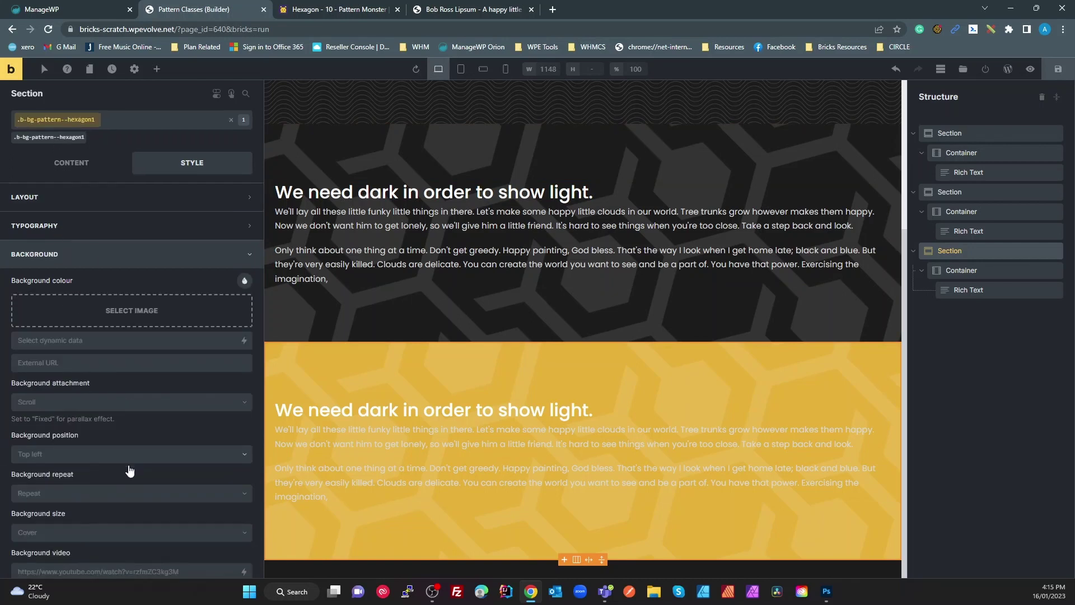
scroll(129, 471, "down", 3)
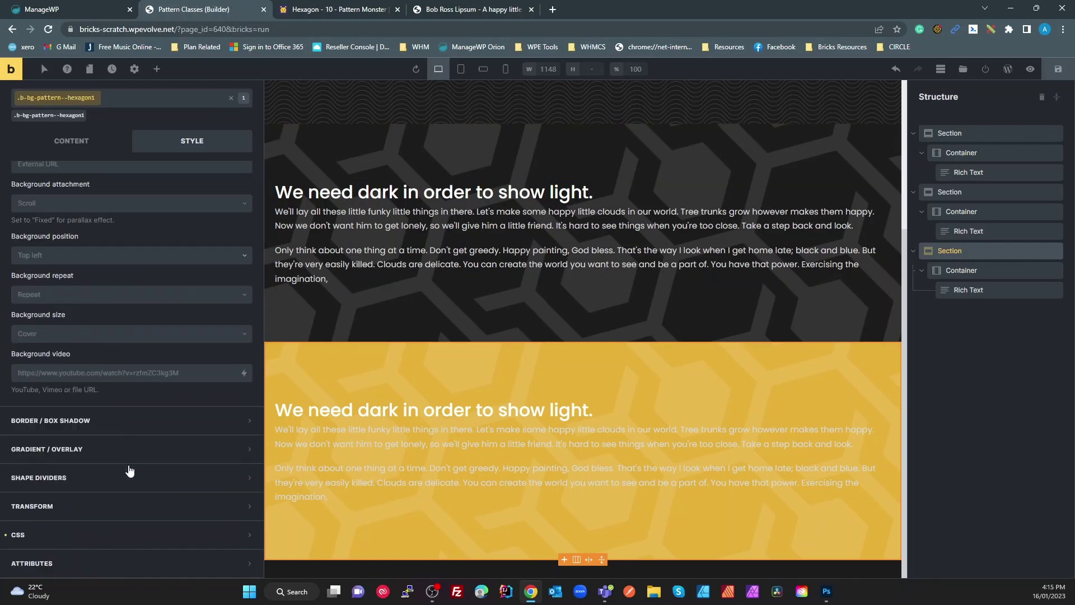
left_click(72, 534)
scroll(73, 537, "down", 4)
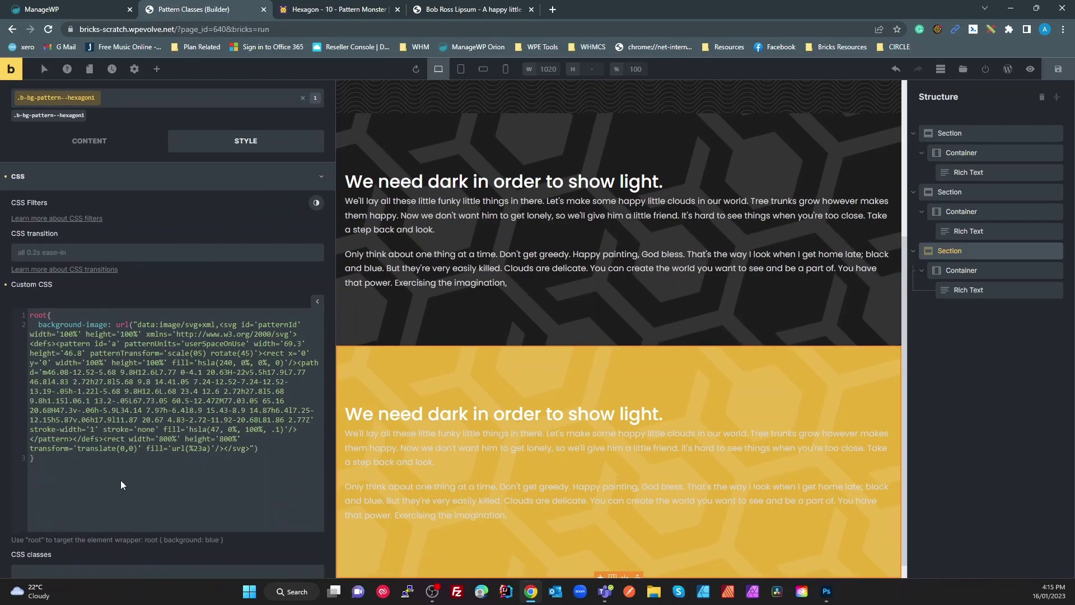
left_click_drag(120, 479, 6, 323)
key("ctrl+a")
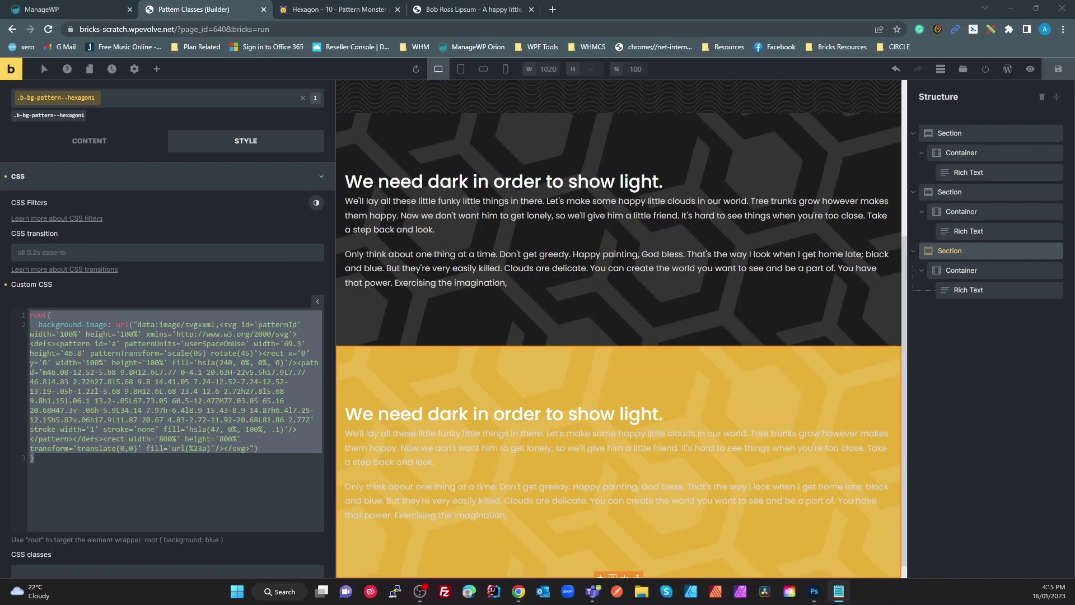
key("ctrl+v")
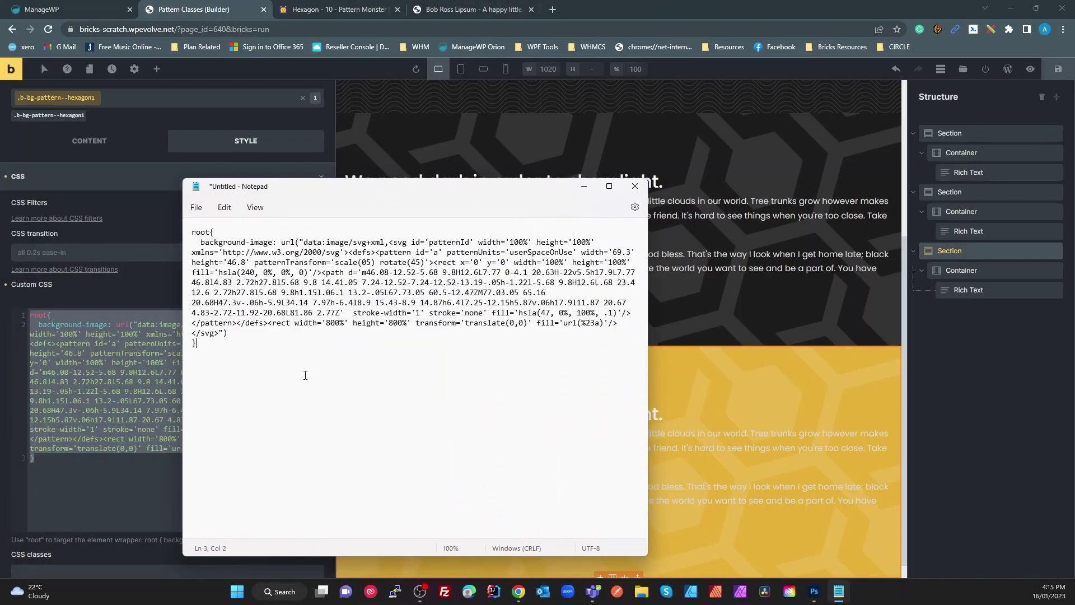
Copy the class name b-bg-pattern--hexagon1 and remove that class from the yellow section
left_click(210, 99)
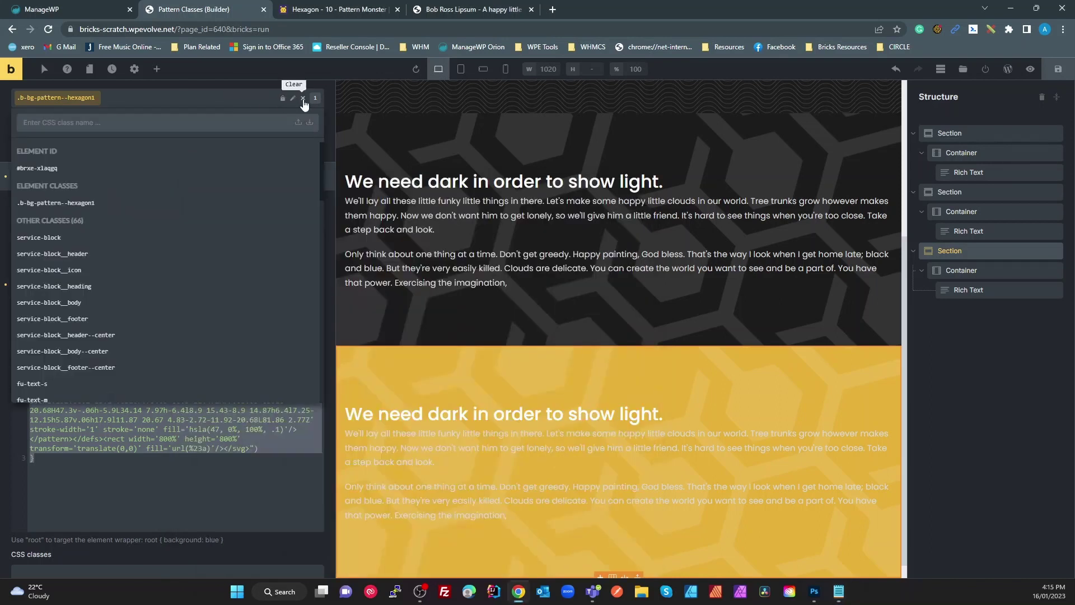
left_click(292, 98)
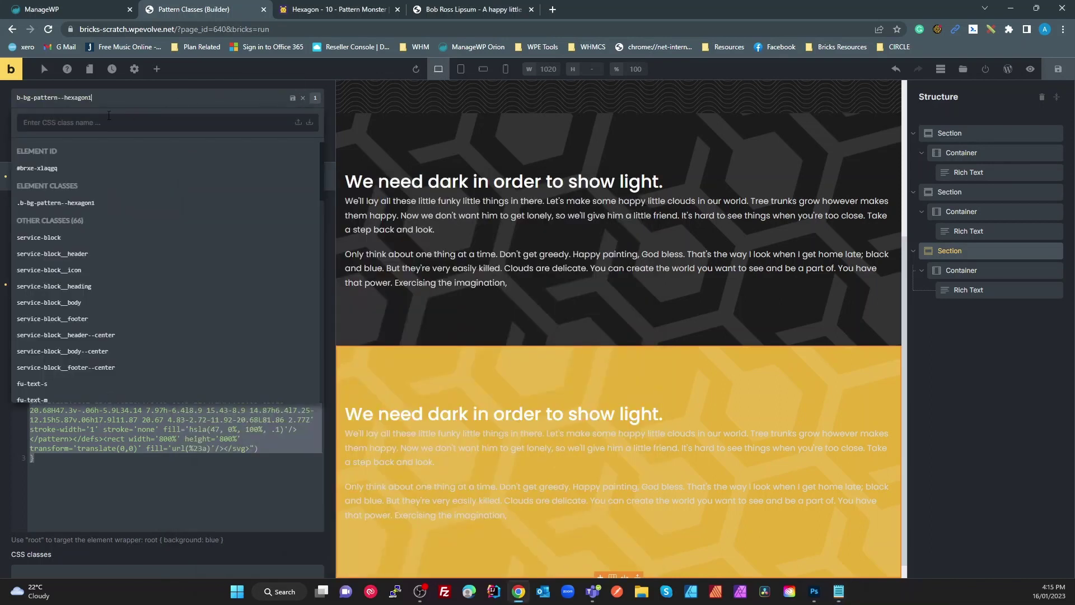
key("ctrl+a")
key("ctrl+c")
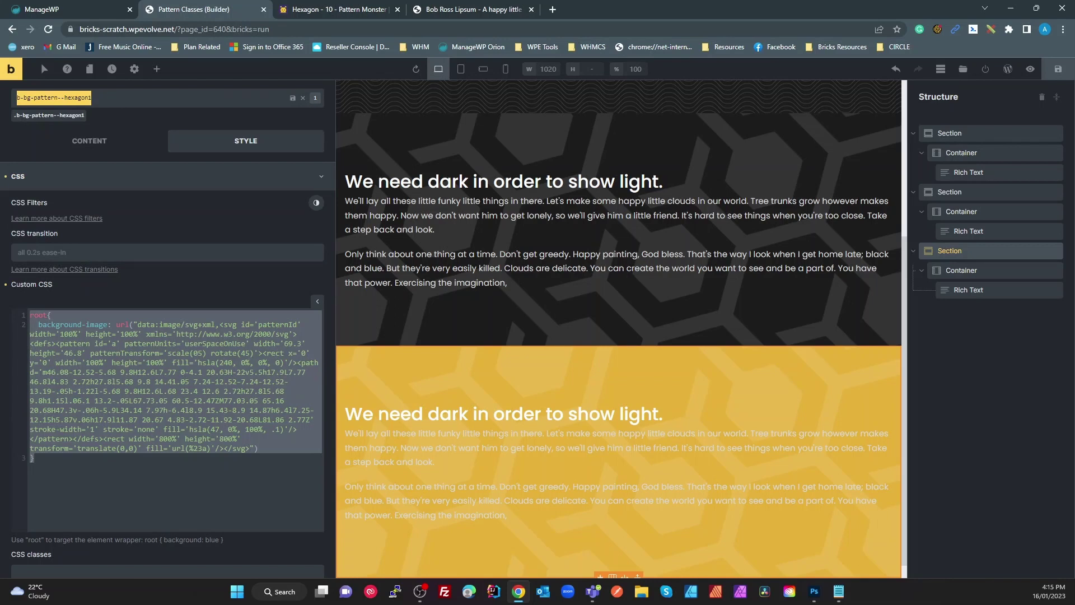
key("Return")
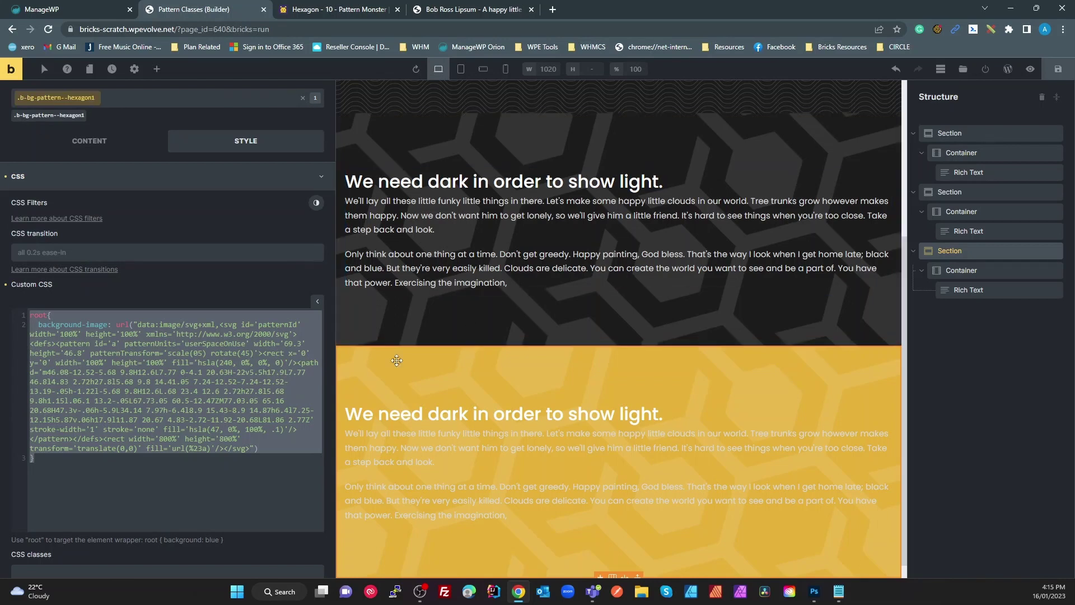
left_click(78, 99)
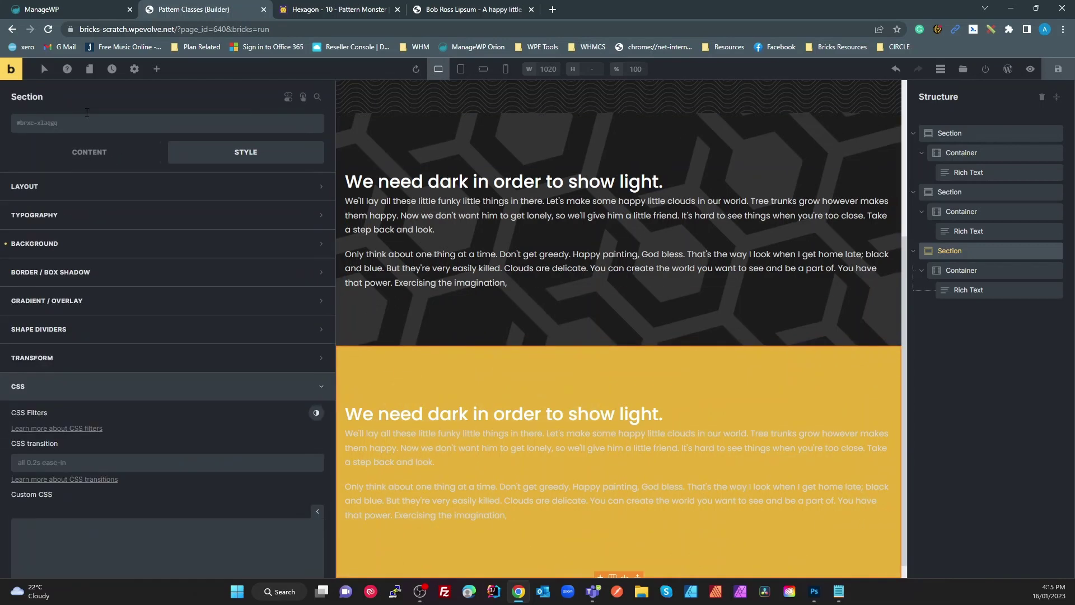
Create the class b-bg-pattern--hexagon1-dark on the yellow section
left_click(75, 128)
key("ctrl+v")
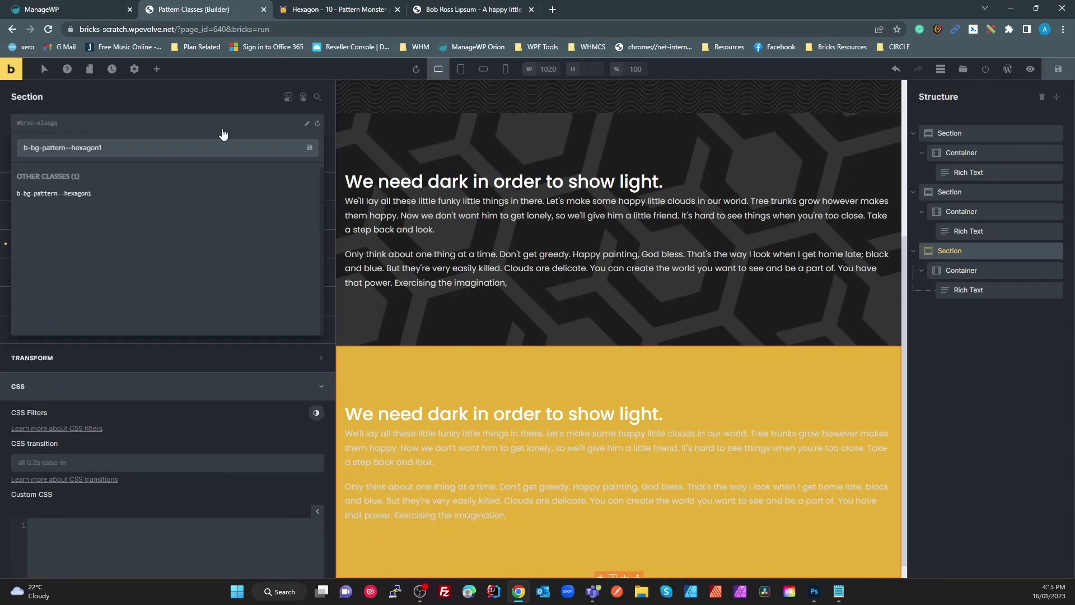
type("-da")
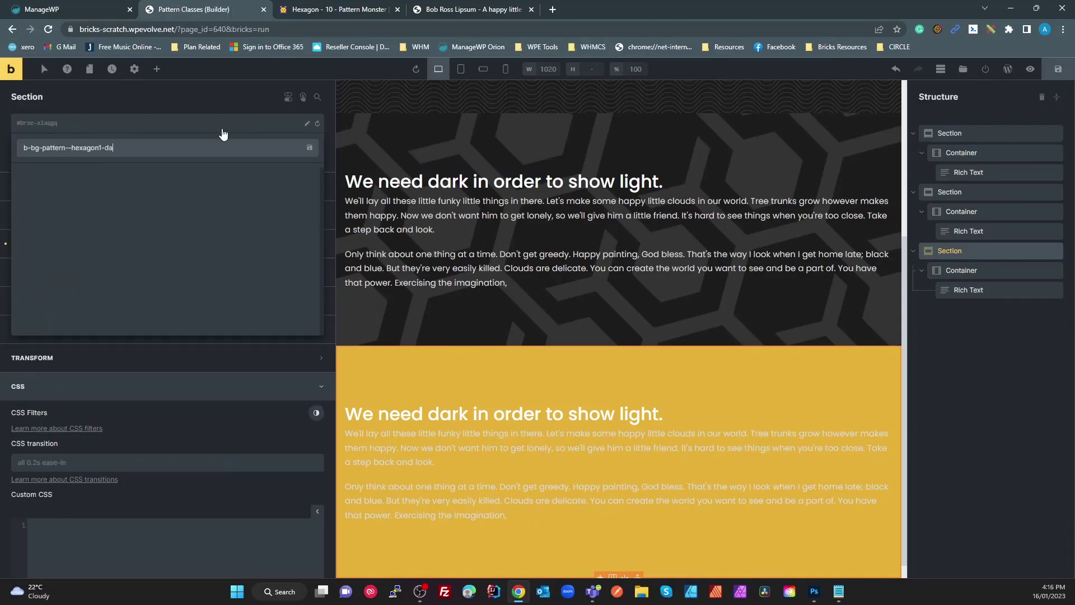
type("rk")
key("Return")
Copy the saved hexagon CSS from Notepad and paste it as the custom CSS of the hexagon1-dark class in Bricks
key("alt+Tab")
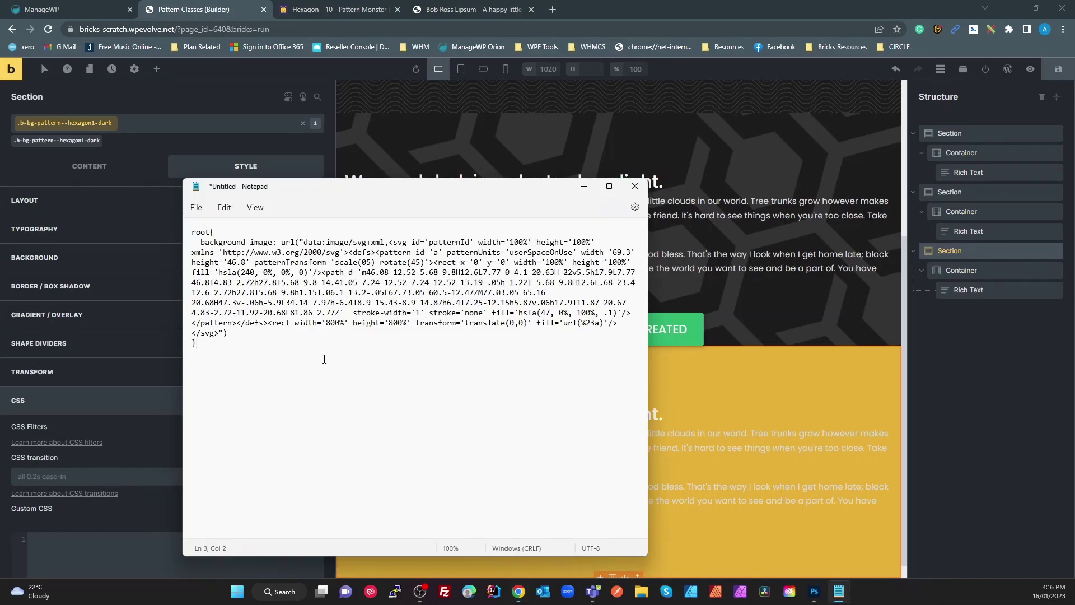
left_click_drag(203, 372, 178, 228)
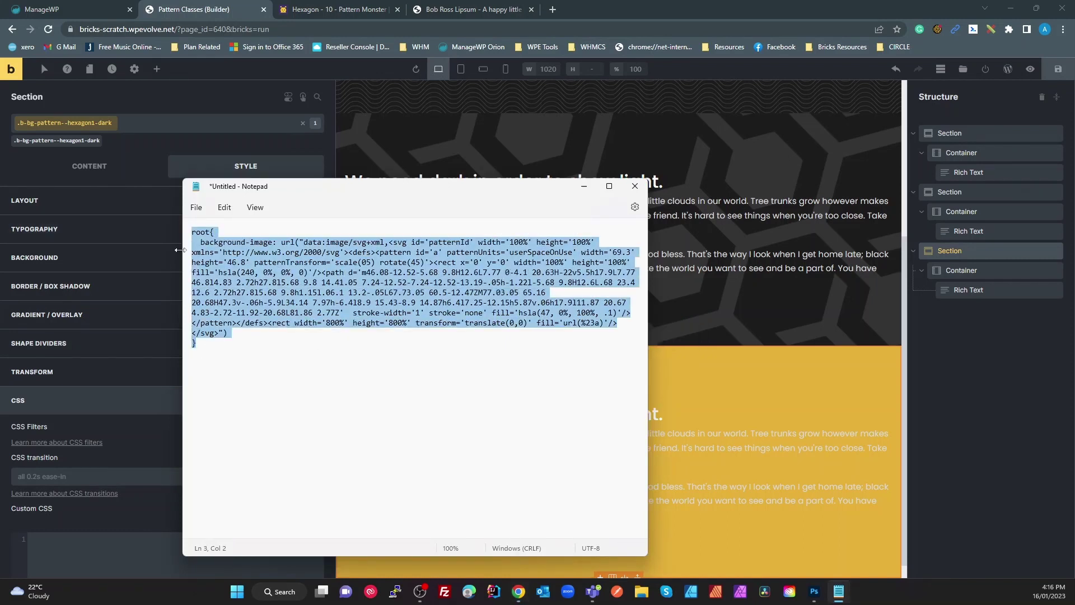
left_click(110, 559)
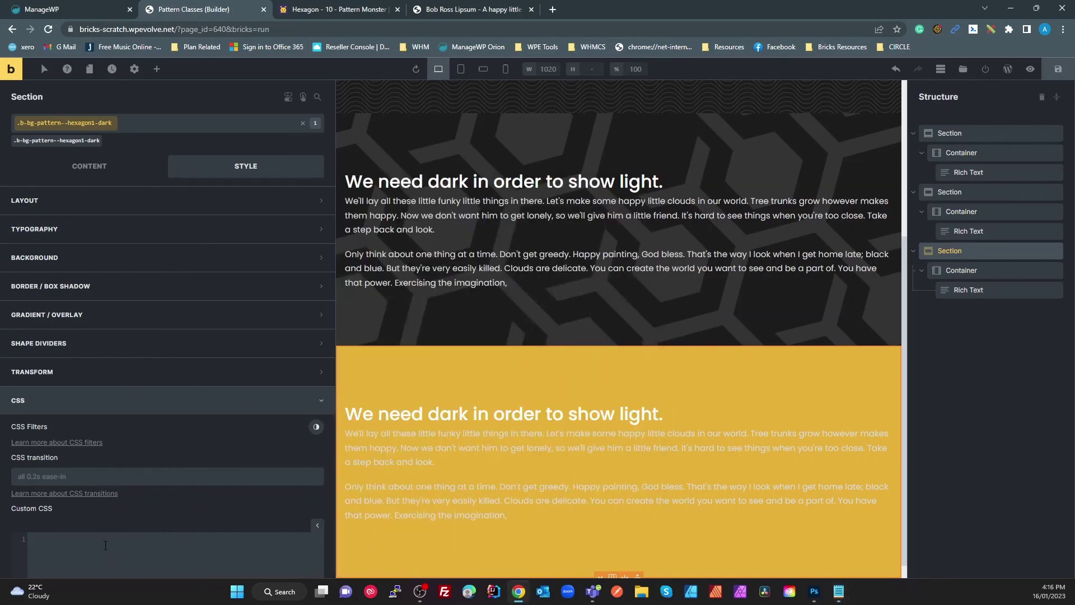
type("root{   background-image: url(\"data:image/svg+xml,<svg id='patternId' width='100%' height='100%' xmlns='http://www.w3.org/2000/svg'><defs><pattern id='a' patternUnits='userSpaceOnUse' width='69.3' height='46.8' patternTransform='scale(05) rotate(45)'><rect x='0' y='0' width='100%' height='100%' fill='hsla(240, 0%, 0%, 0)'/><path d='m46.08-12.52-5.68 9.8H12.6L7.77 0-4.1 20.63H-22v5.5h17.9L7.77 46.8l4.83 2.72h27.8l5.68 9.8 14.41.05 7.24-12.52-7.24-12.52-13.19-.05h-1.22l-5.68 9.8H12.6L.68 23.4 12.6 2.72h27.8l5.68 9.8h1.15l.06.1 13.2-.05L67.73.05 60.5-12.47ZM77.03.05 65.16 20.68H47.3v-.06h-5.9L34.14 7.97h-6.4l8.9 15.43-8.9 14.87h6.4l7.25-12.15h5.87v.06h17.9l11.87 20.67 4.83-2.72-11.92-20.68L81.86 2.77Z' stroke-width='1' stroke='none' fill='hsla(47, 0%, 100%, .1)'/></pattern></defs><rect width='800%' height='800%' transform='translate(0,0)' fill='url(%23a)'/></svg>\") }")
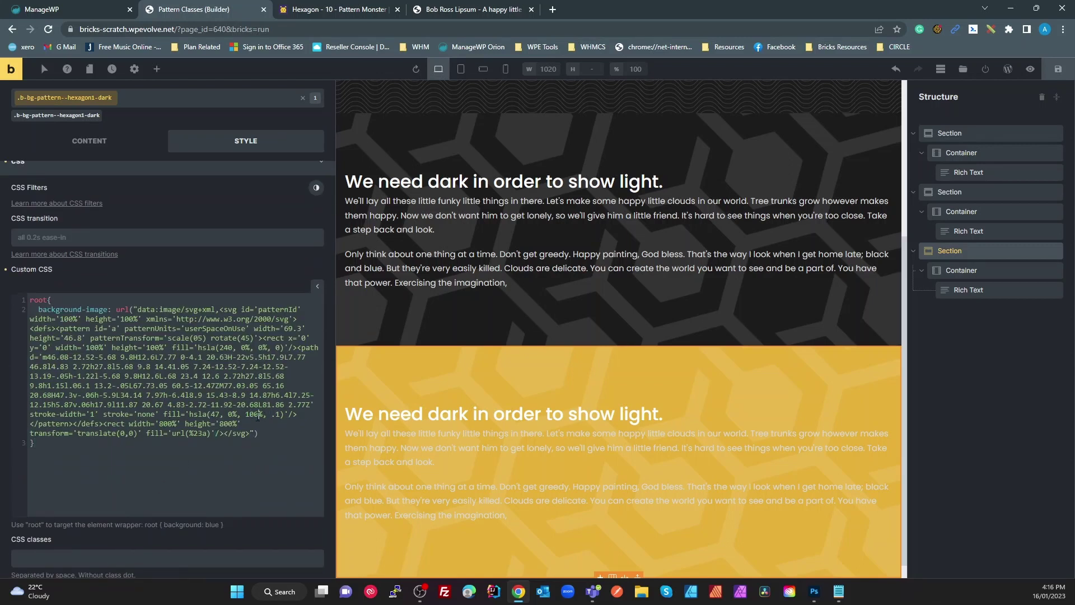
Set the dark hexagon path fill's lightness to 0%, try alphas of 1 and .4, and set the alpha to .1
left_click_drag(258, 415, 246, 415)
type("0")
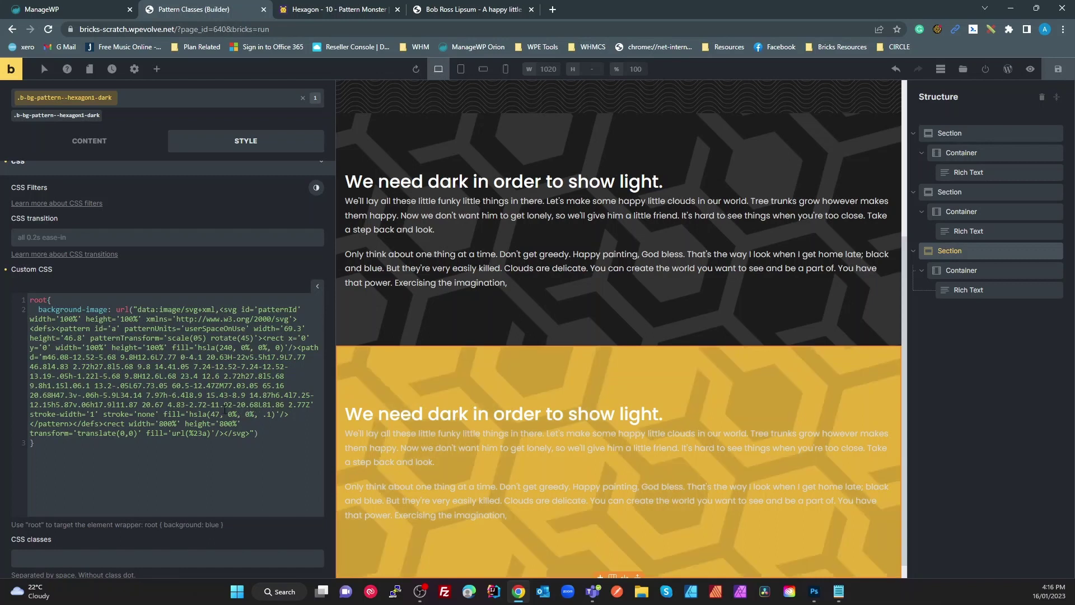
left_click_drag(272, 415, 263, 415)
type("1")
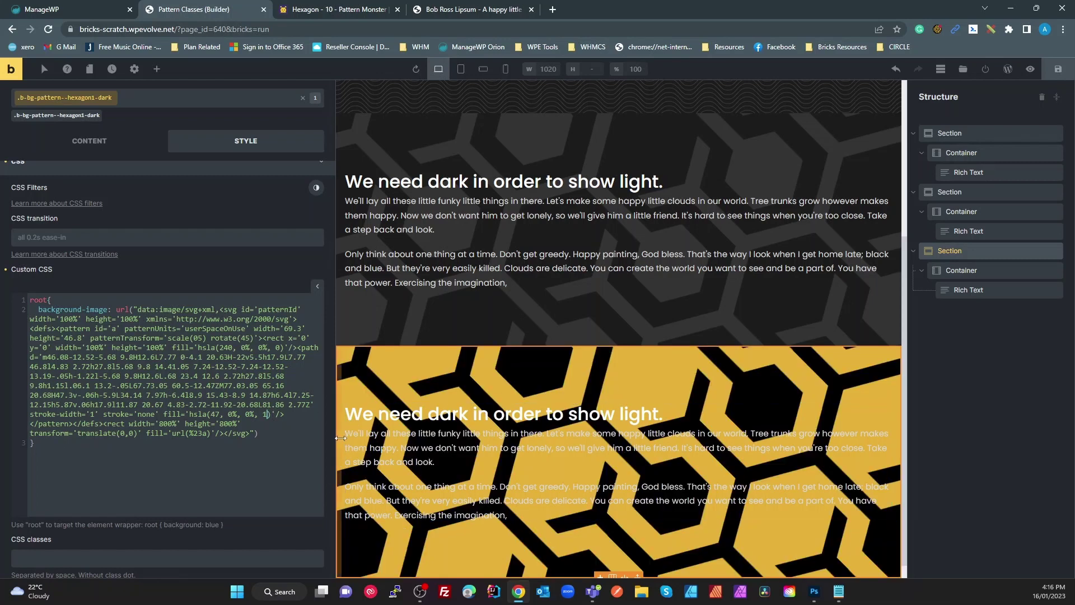
key("BackSpace")
type(".4")
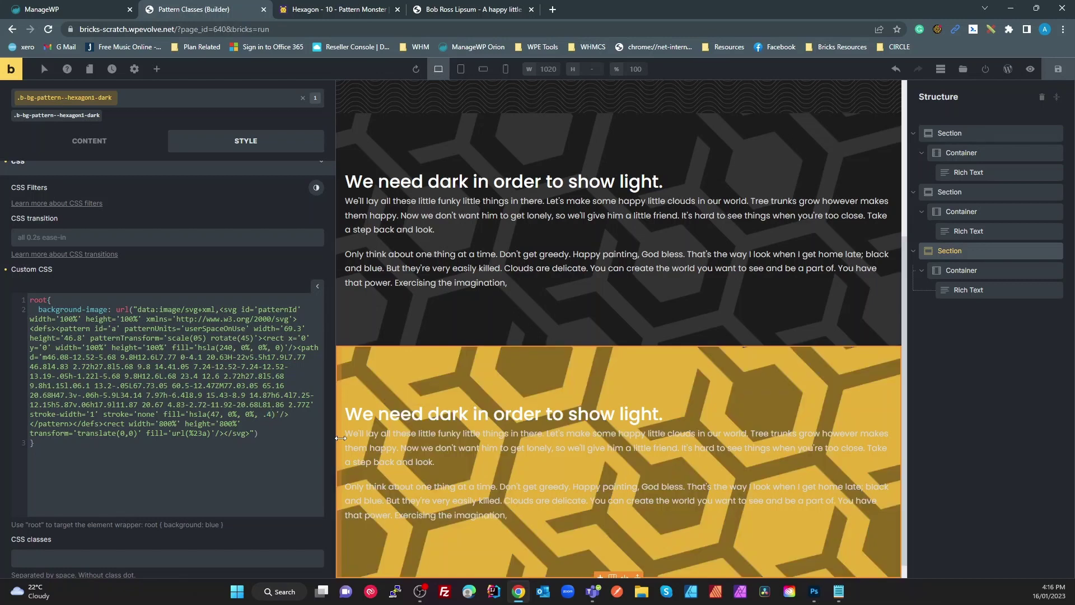
key("BackSpace")
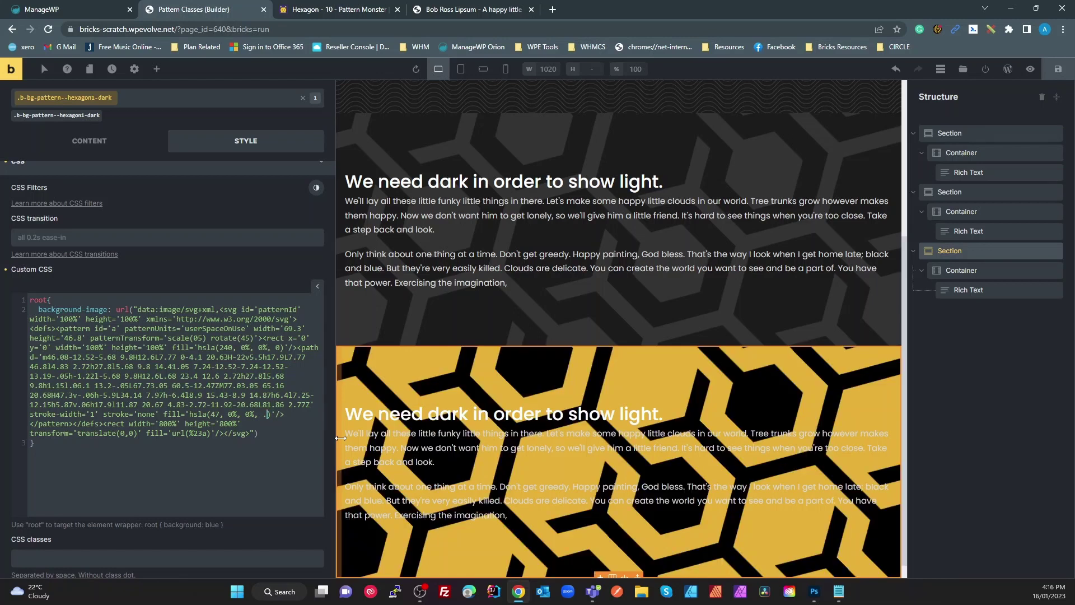
type("1")
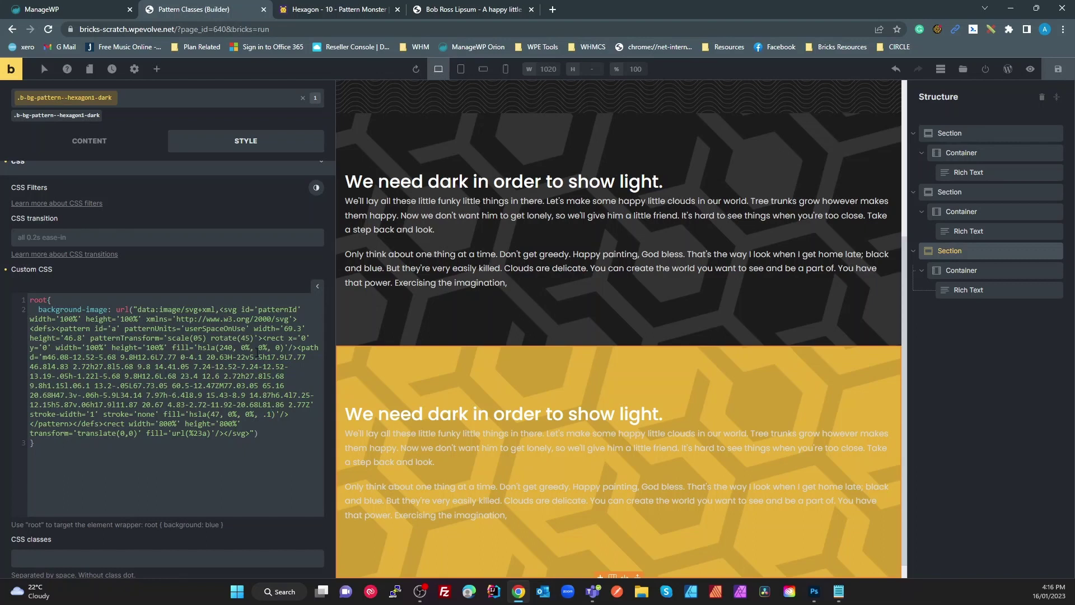
scroll(592, 435, "down", 1)
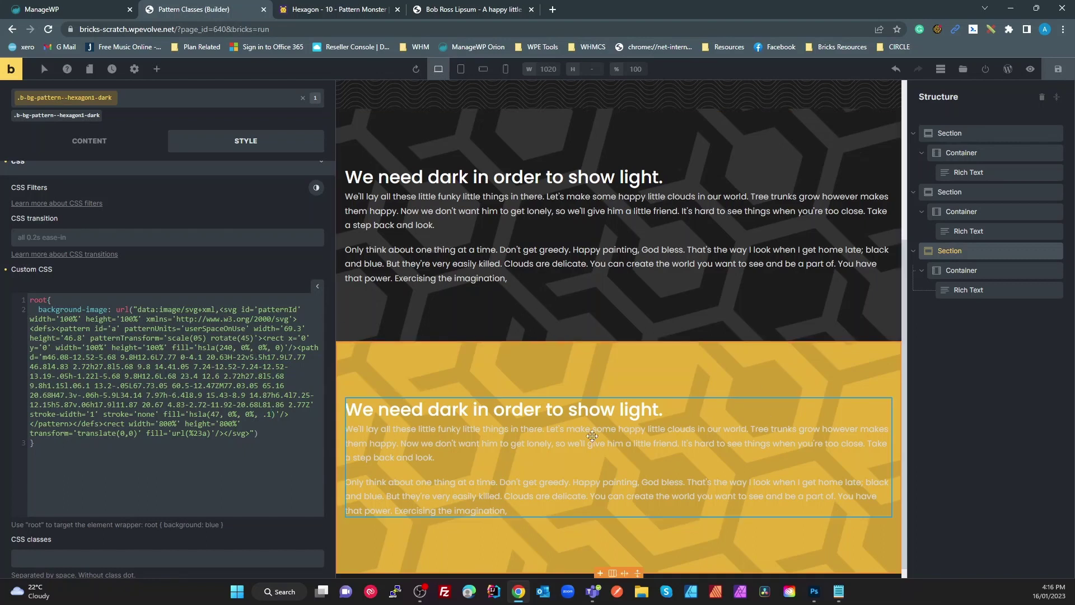
Add a new section below the yellow section and place a Rich Text element inside its container
scroll(592, 435, "down", 1)
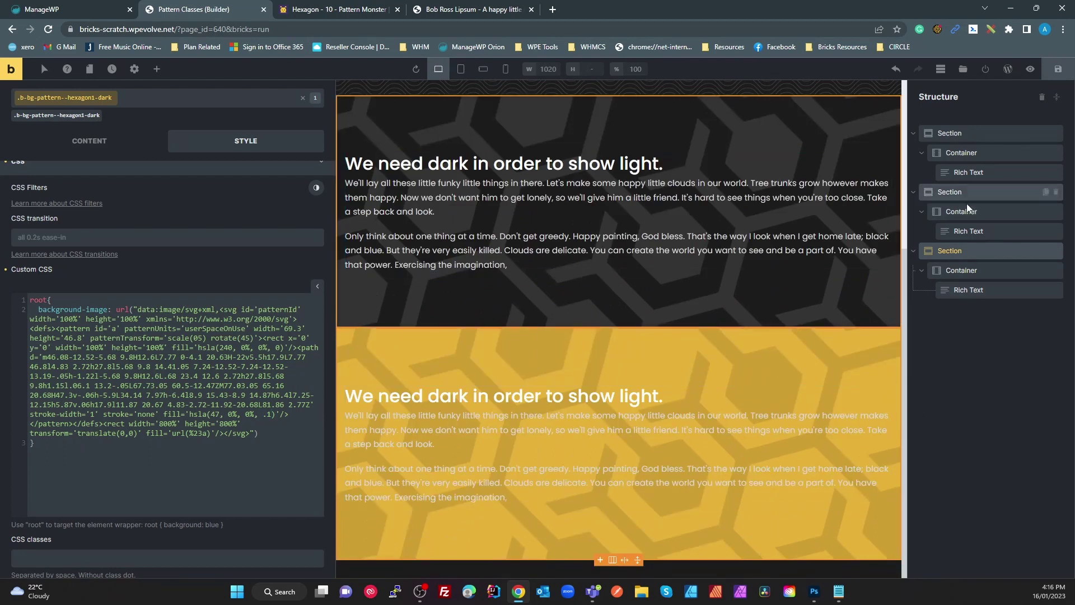
left_click(156, 68)
left_click(72, 167)
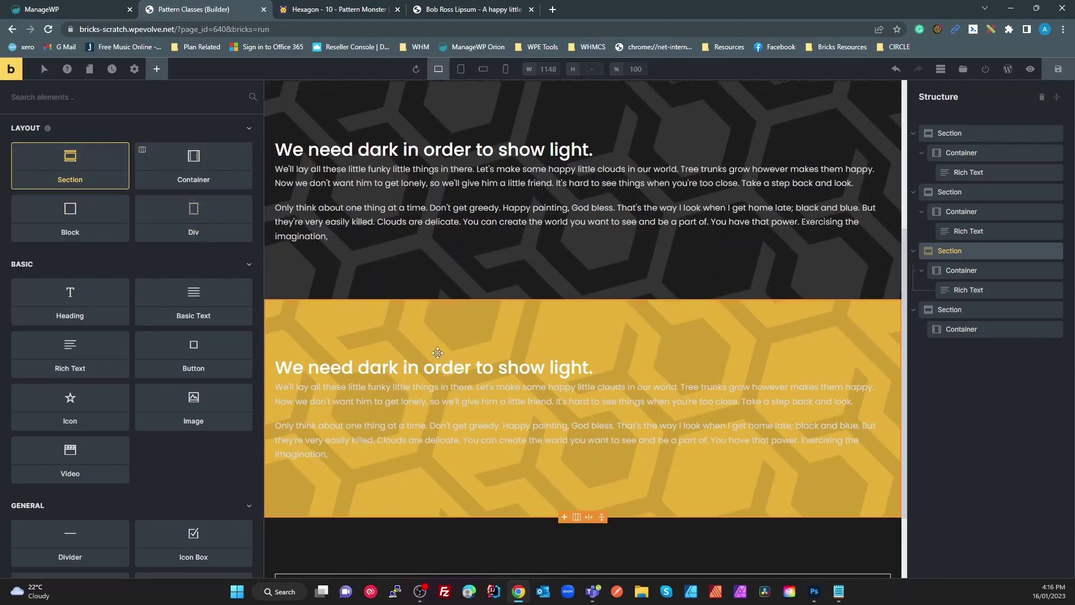
scroll(438, 353, "down", 3)
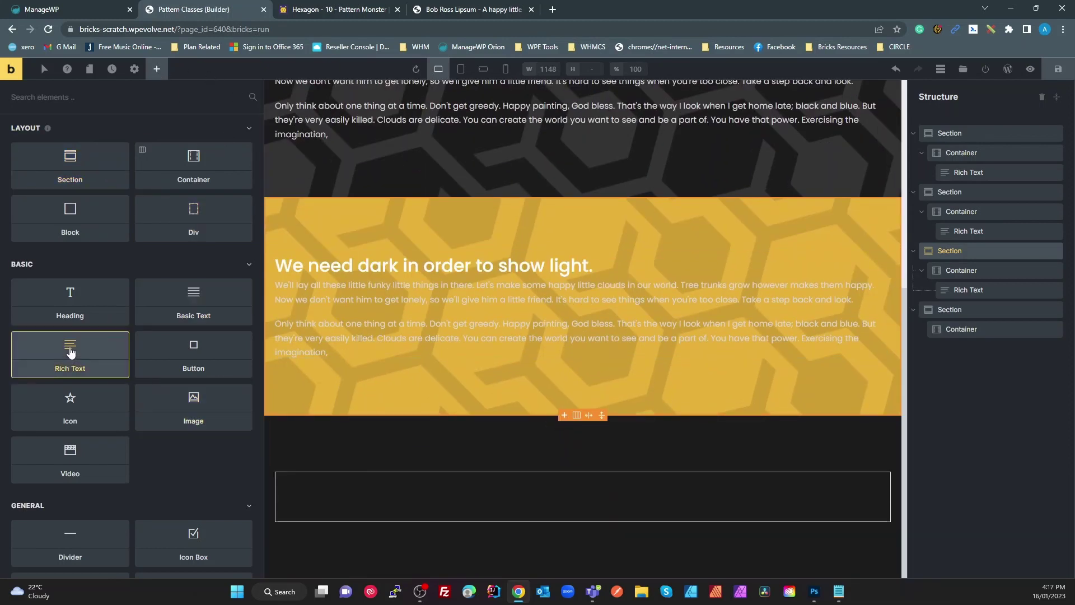
left_click_drag(70, 352, 392, 509)
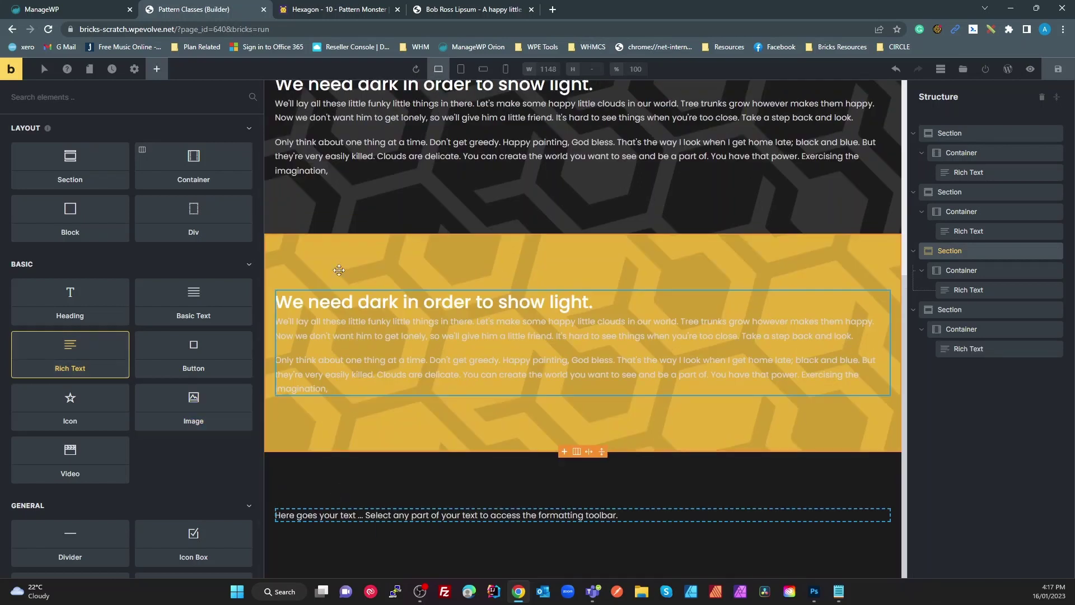
Switch to Bob Ross Lipsum and copy the four paragraphs from "I'm sort of a softy" through "There he comes."
left_click(473, 10)
left_click(434, 370)
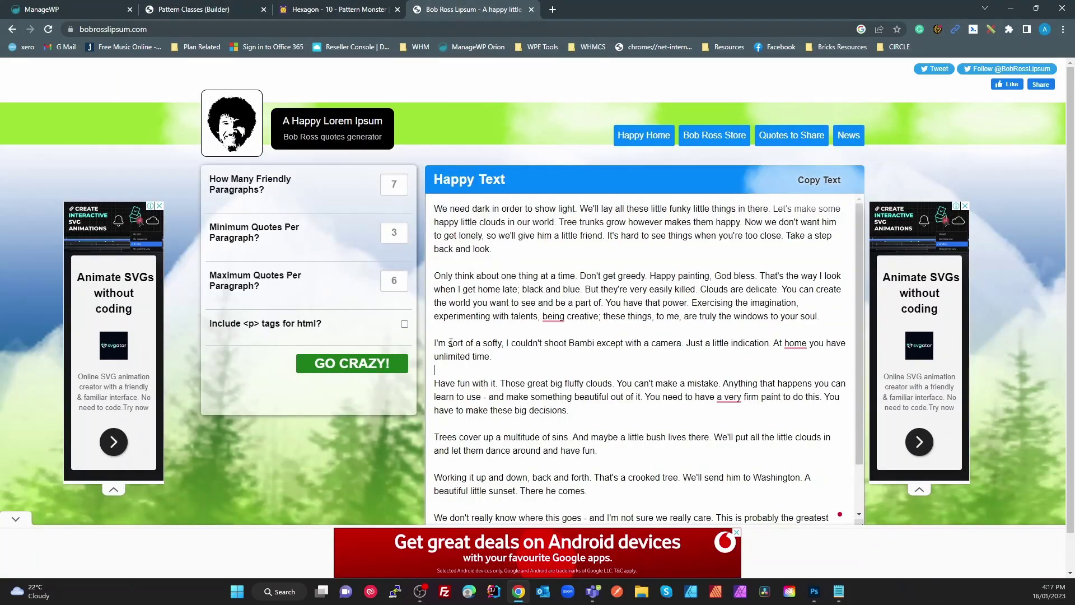
left_click_drag(434, 343, 647, 497)
key("ctrl+c")
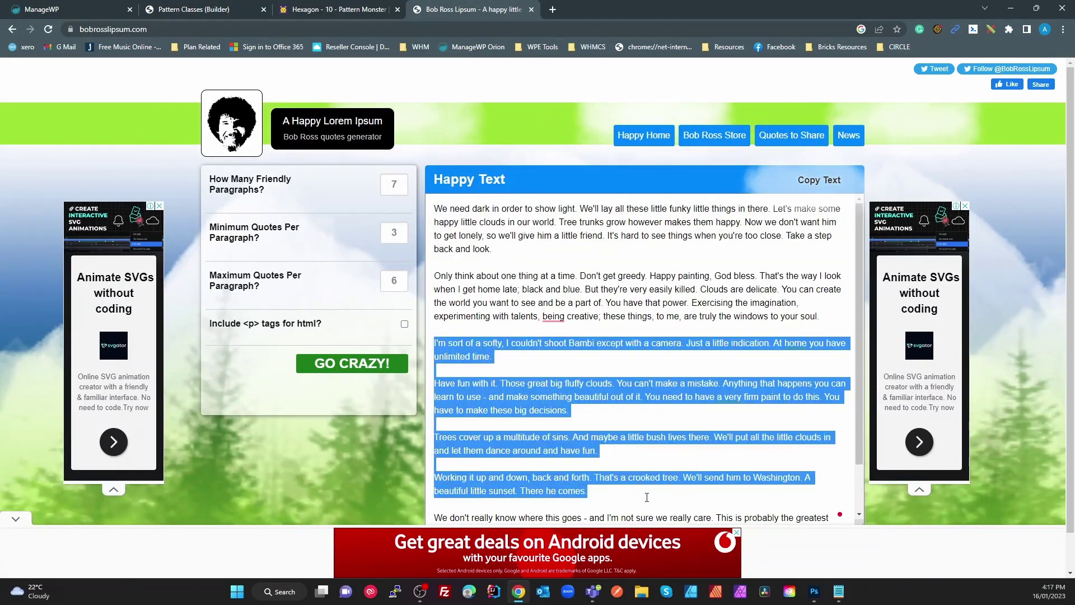
Return to the Bricks builder and replace the placeholder text of the new section's Rich Text with the copied paragraphs
left_click(226, 10)
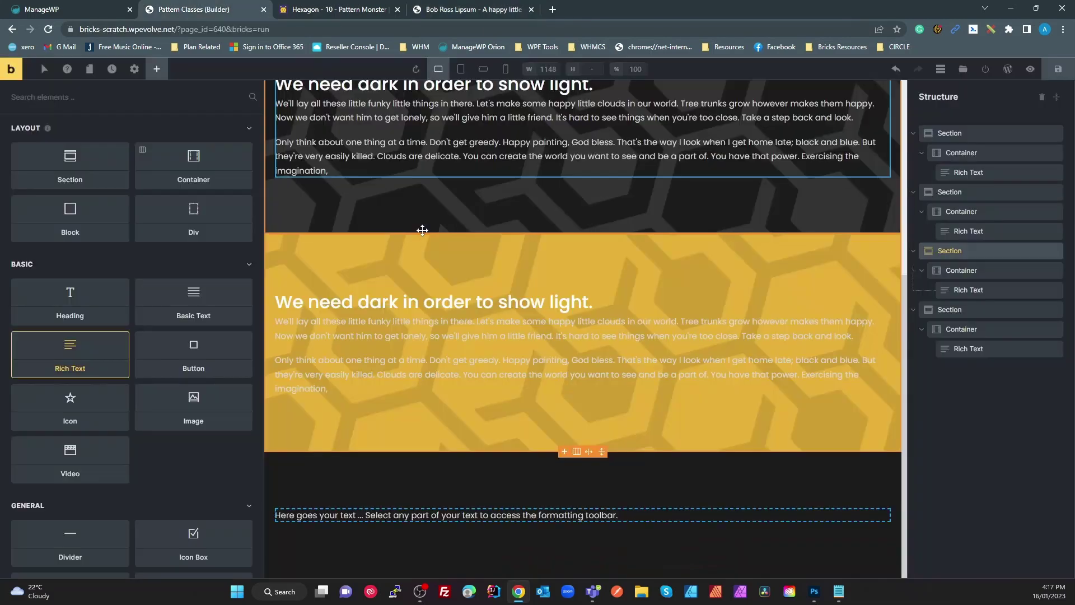
left_click(957, 353)
left_click(71, 152)
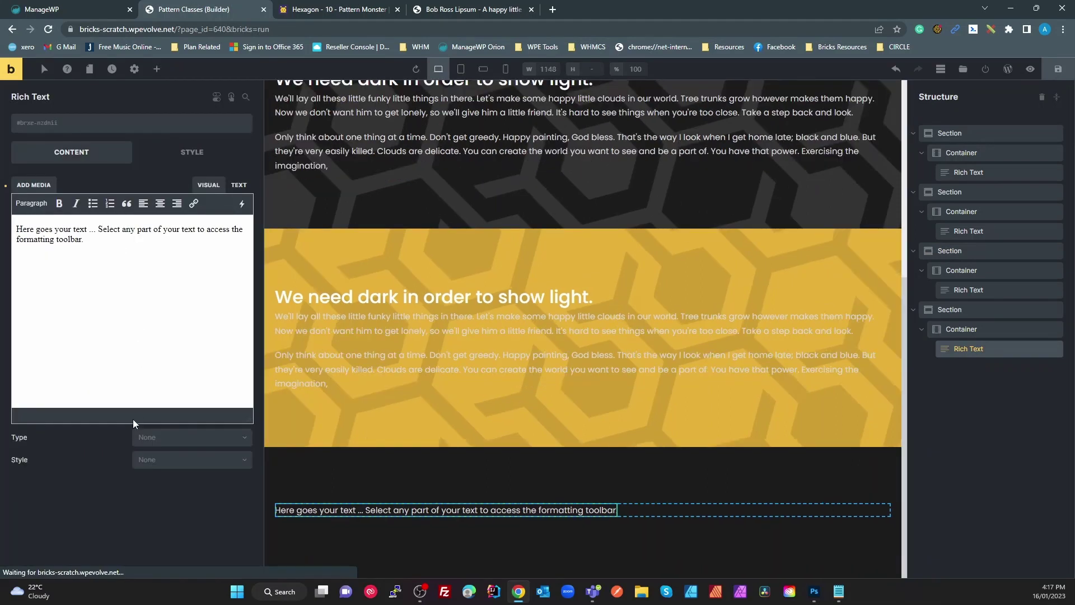
key("ctrl+a")
key("ctrl+v")
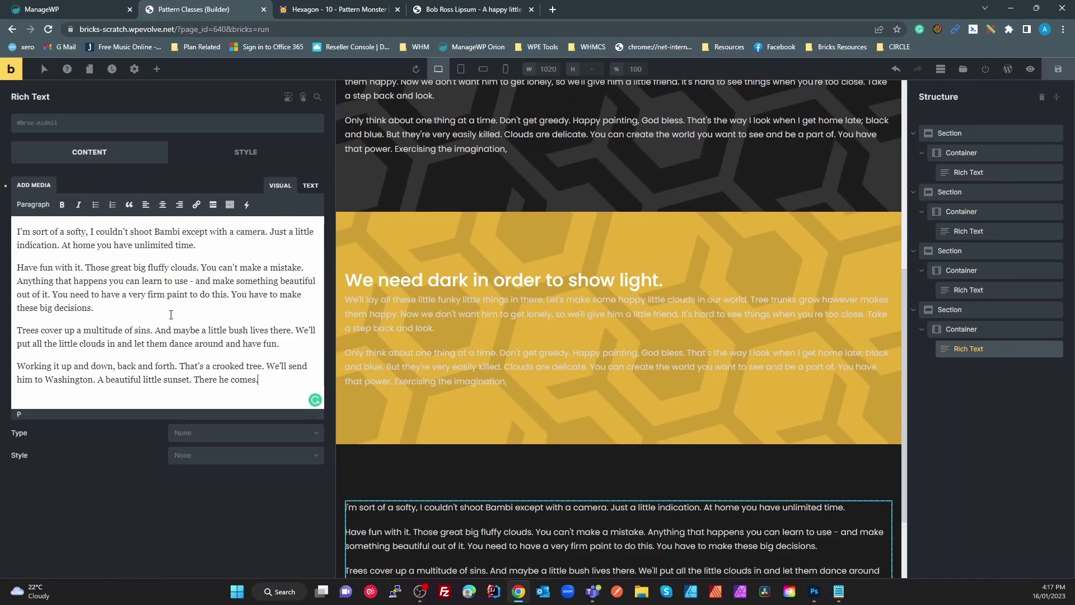
scroll(588, 498, "down", 2)
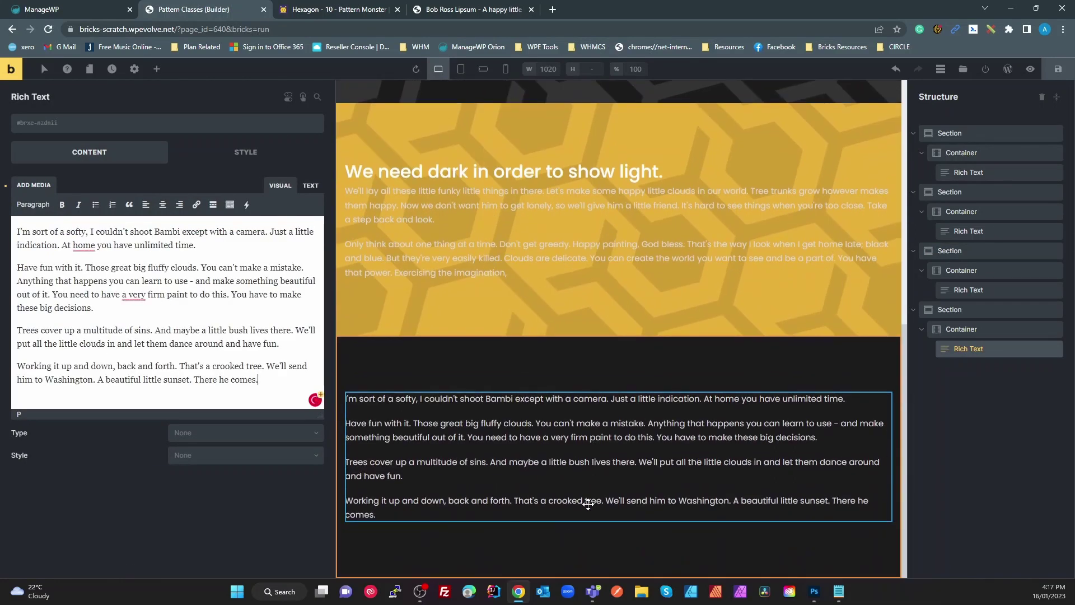
Try the class b-bg-pattern--waves1 on the new bottom section and remove it again
left_click(571, 364)
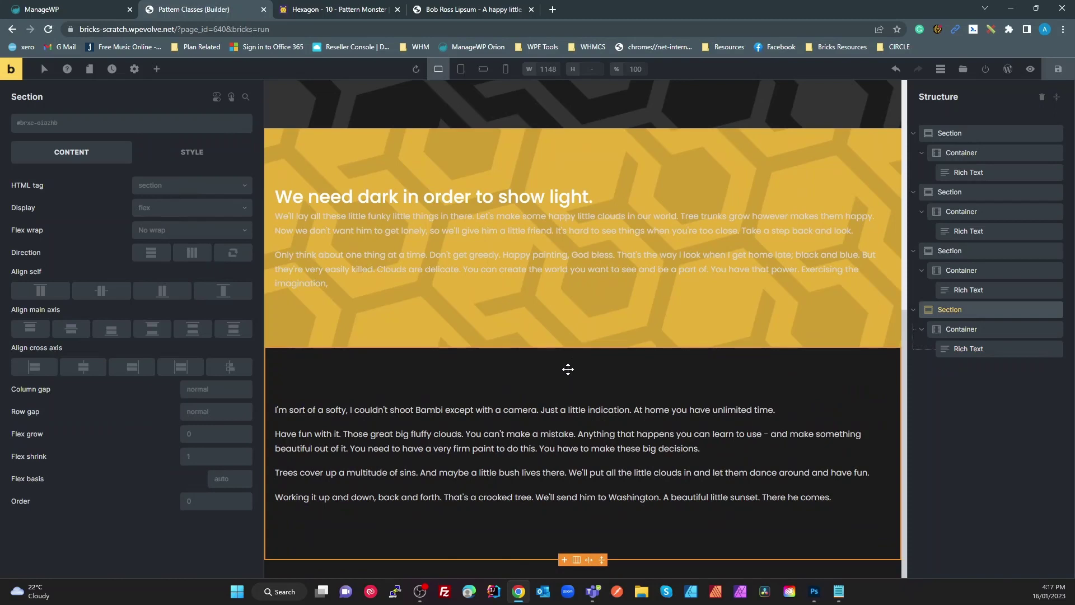
left_click(85, 132)
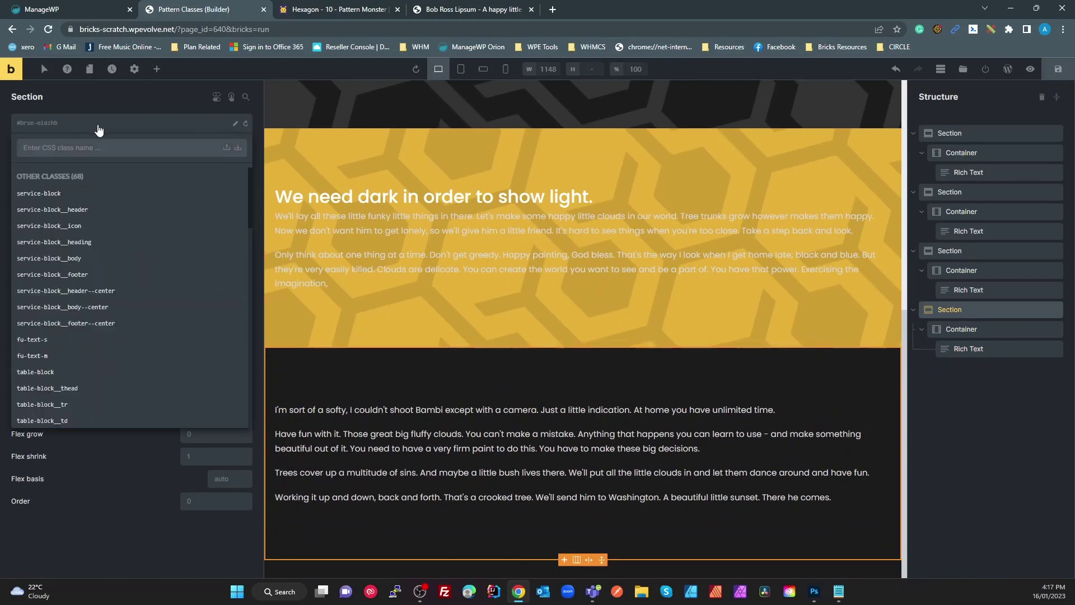
type("pat")
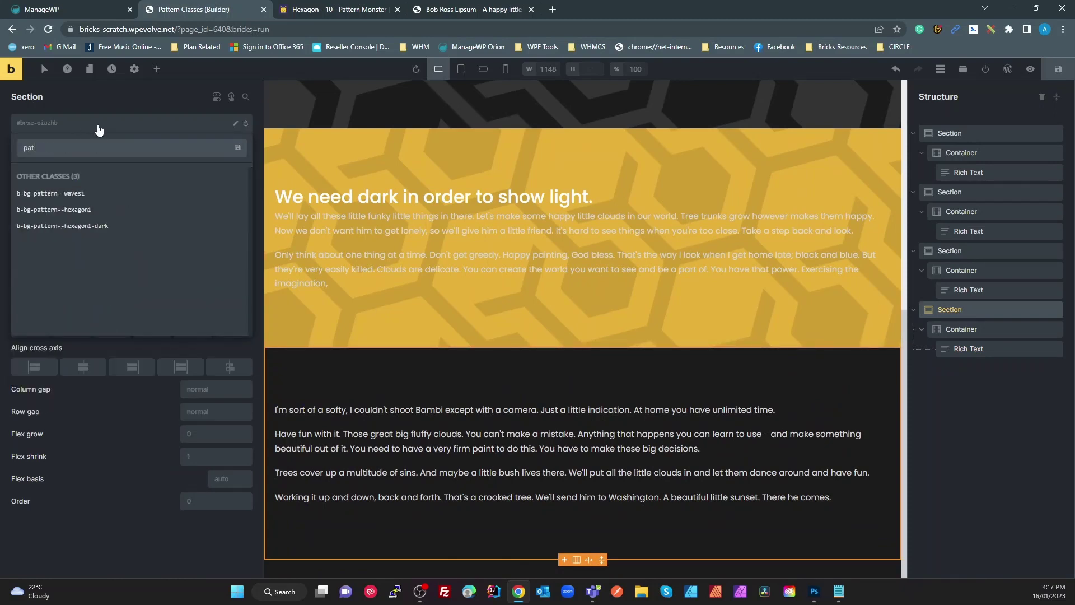
left_click(53, 193)
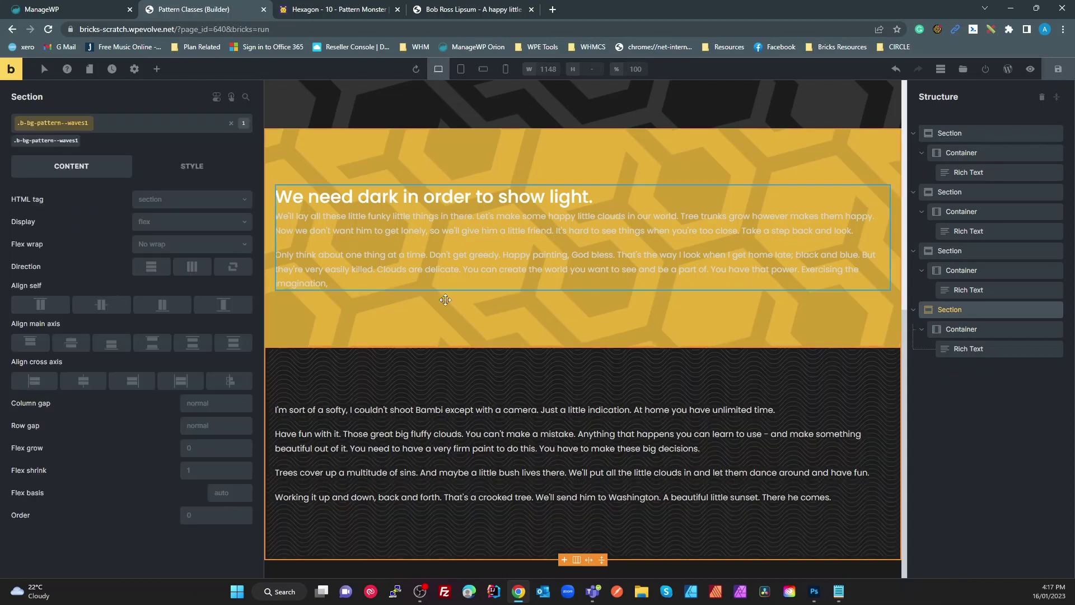
left_click(80, 136)
Apply the class b-bg-pattern--hexagon1 to the new section and switch to the Hexagon - 10 page of Pattern Monster
left_click(74, 129)
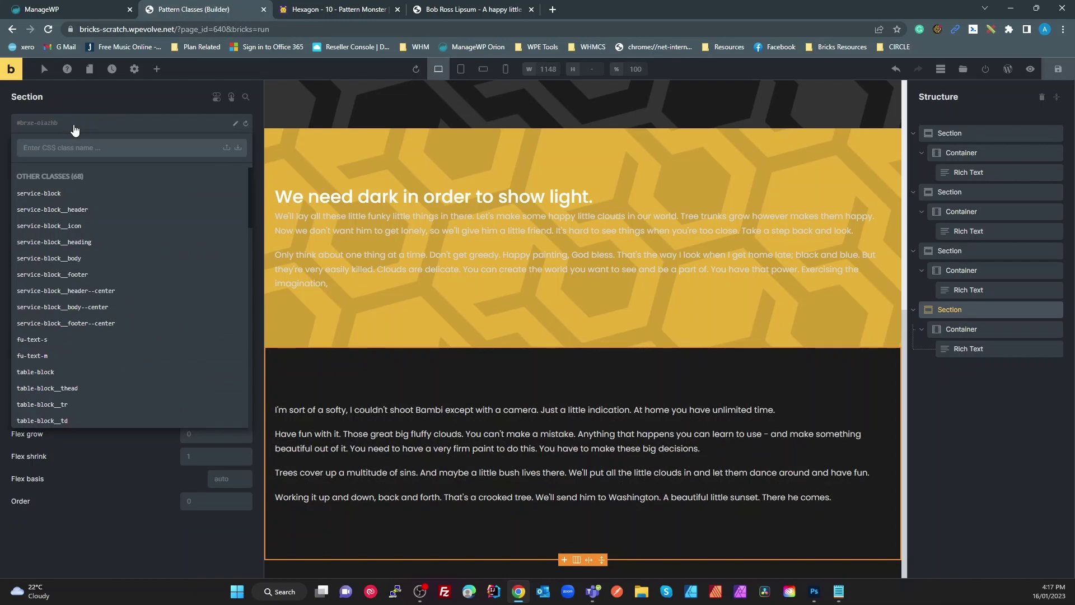
type("pat")
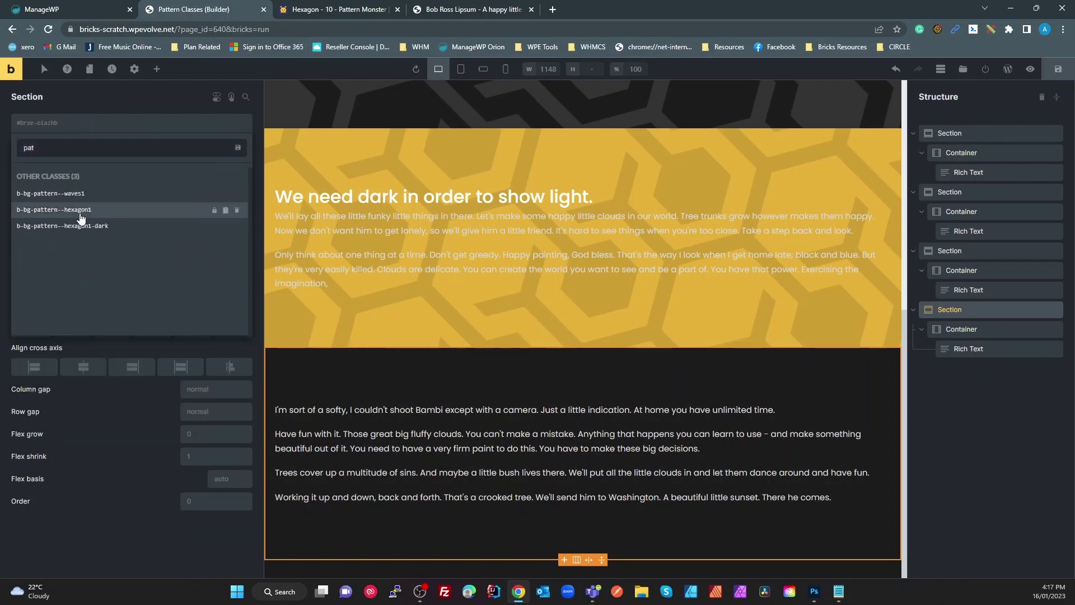
left_click(81, 210)
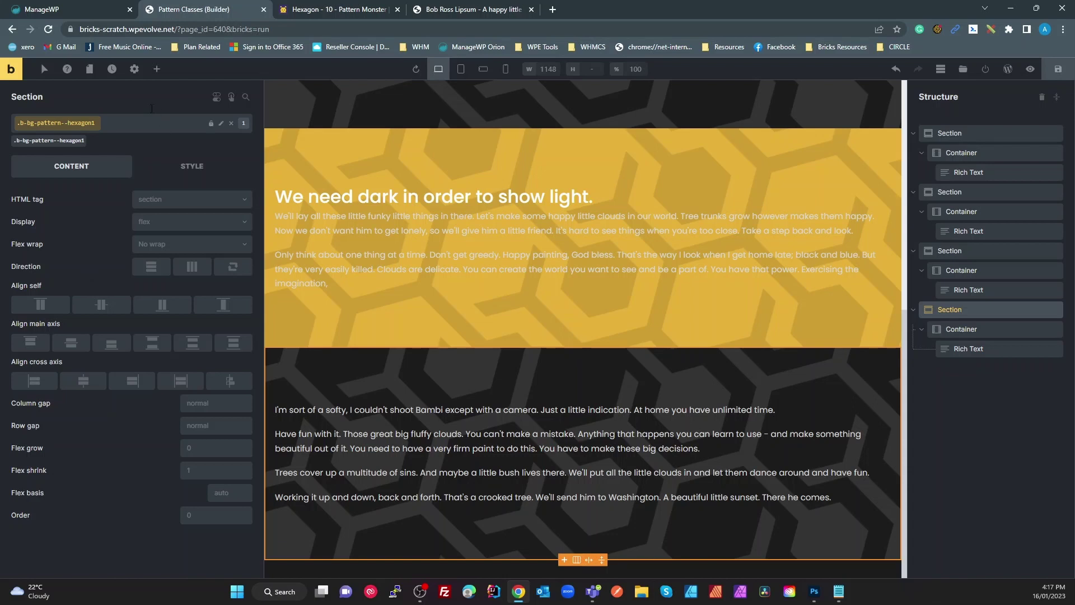
left_click(339, 9)
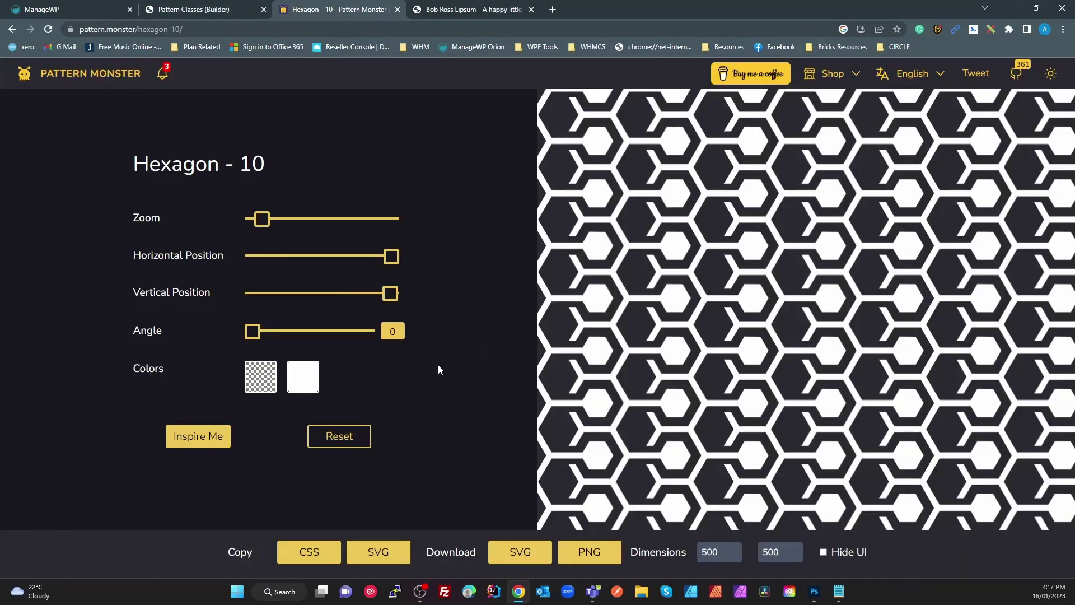